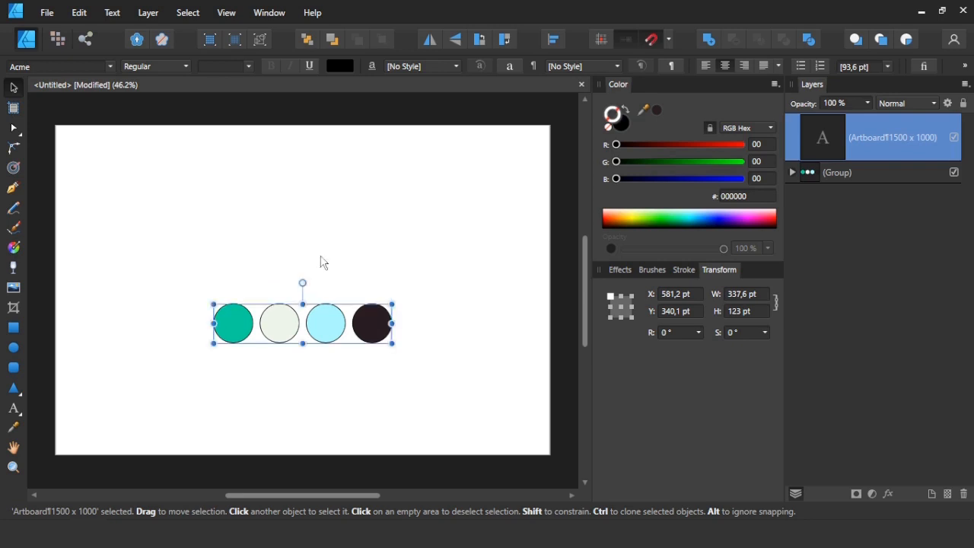
Ungroup the four palette circles into separate ellipses.
right_click(352, 324)
key("Escape")
key("ctrl+shift+g")
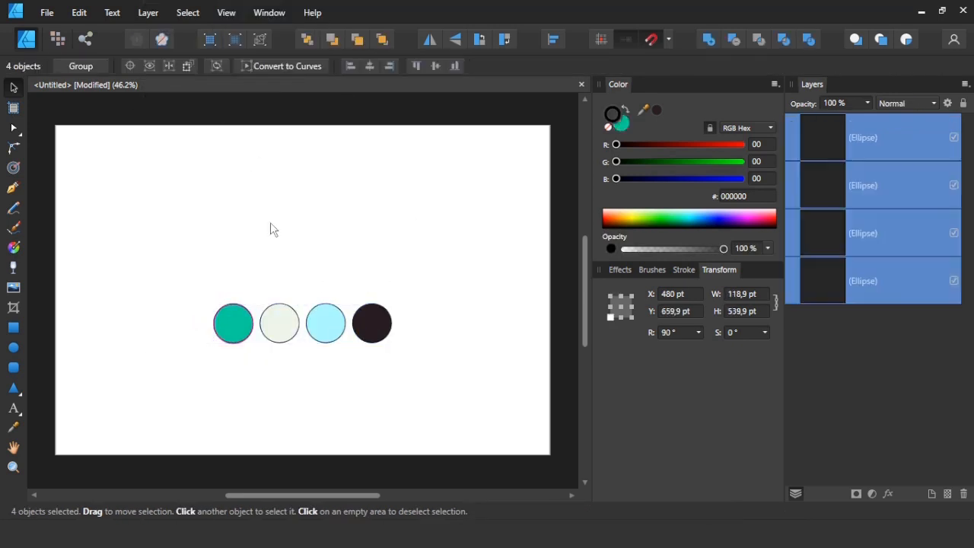
left_click(272, 226)
Check the fill hex code of each of the four palette circles in turn.
left_click(228, 323)
left_click(757, 194)
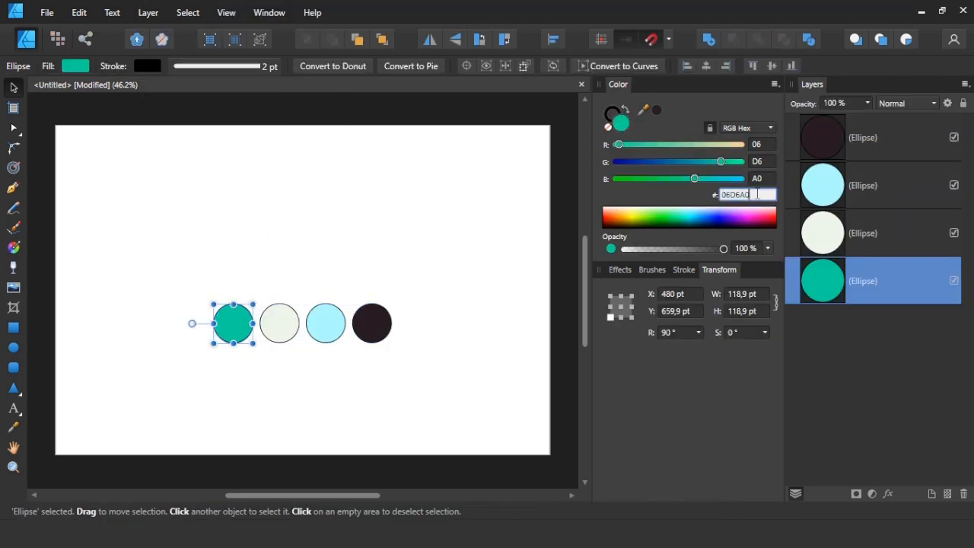
left_click(289, 323)
left_click(756, 195)
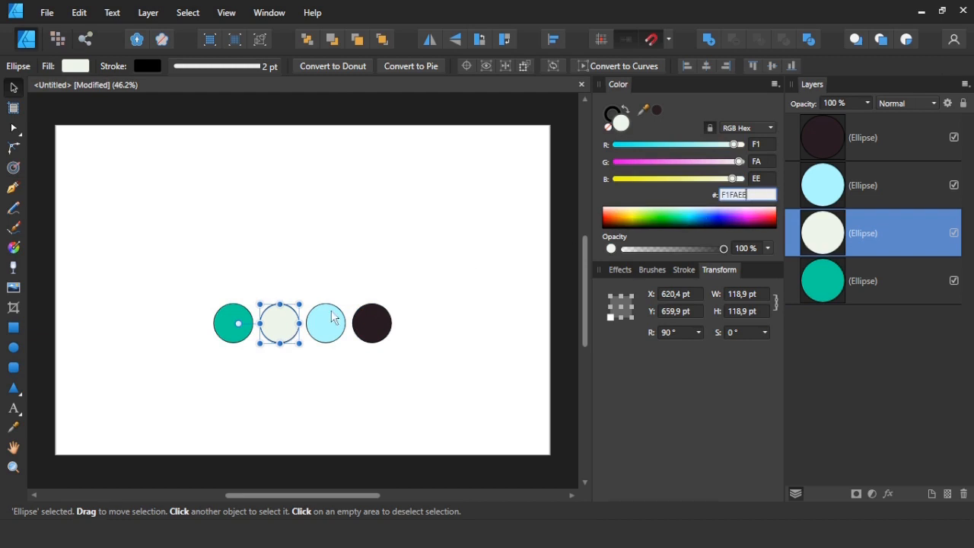
left_click(332, 318)
left_click(724, 196)
left_click(371, 323)
left_click(757, 199)
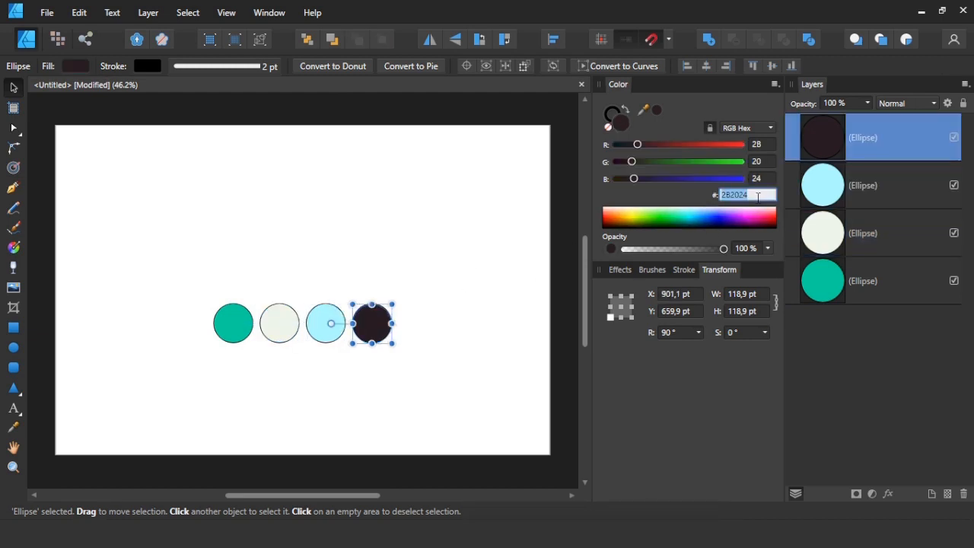
Group the four circles again and park them as a small vertical column, about 270 × 59 pt, near the artboard's right edge.
left_click(487, 274)
left_click_drag(464, 242, 178, 364)
right_click(343, 331)
key("Escape")
left_click(80, 65)
left_click_drag(302, 280, 343, 324)
left_click_drag(302, 412, 537, 305)
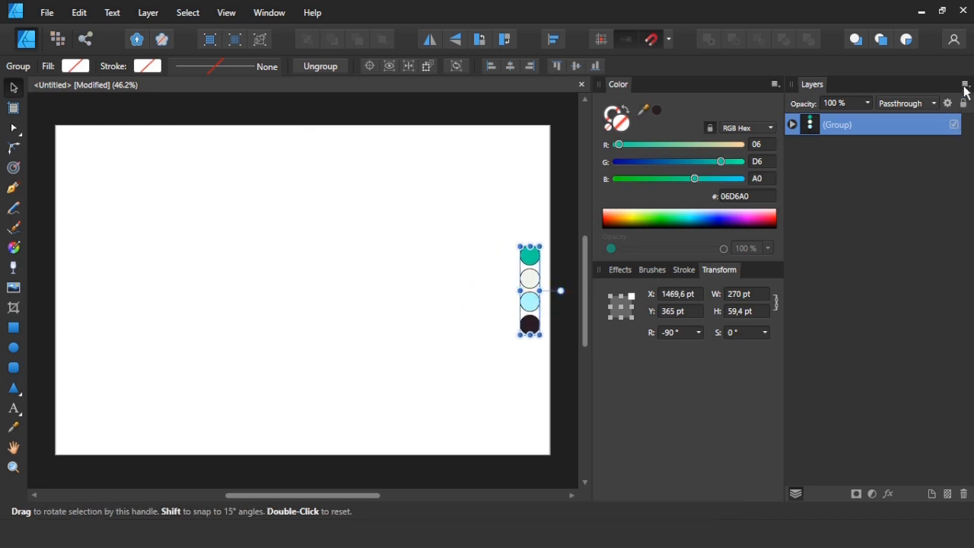
Hide the palette circle group and leave nothing selected.
left_click(954, 125)
left_click(792, 124)
left_click(792, 125)
left_click(424, 292)
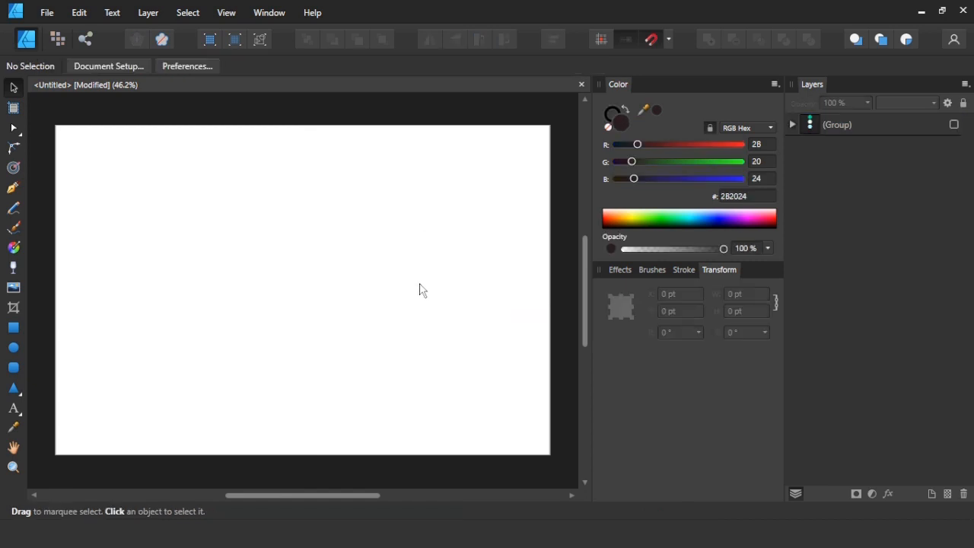
Draw a rectangle about 712 × 424 pt and centre it horizontally on the artboard.
left_click(13, 329)
left_click_drag(184, 229, 418, 370)
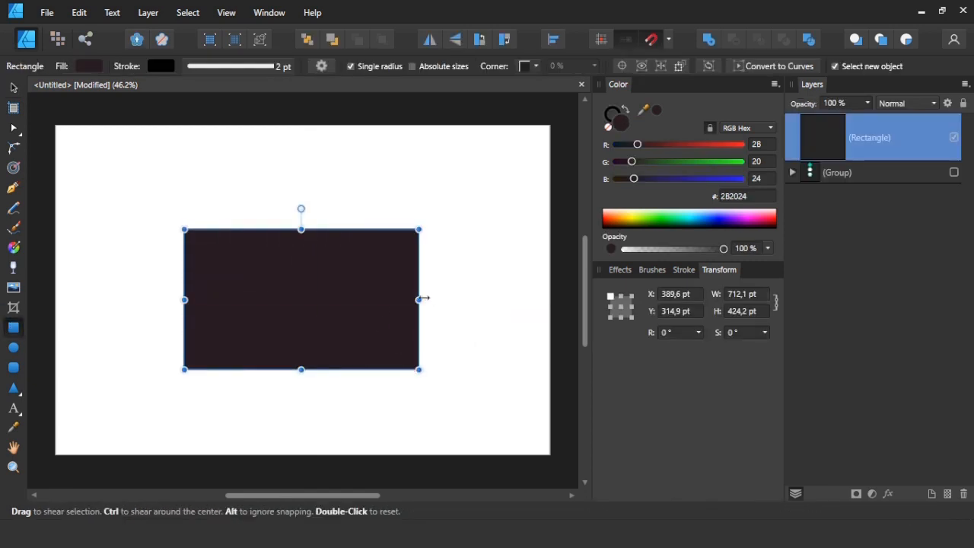
left_click(14, 88)
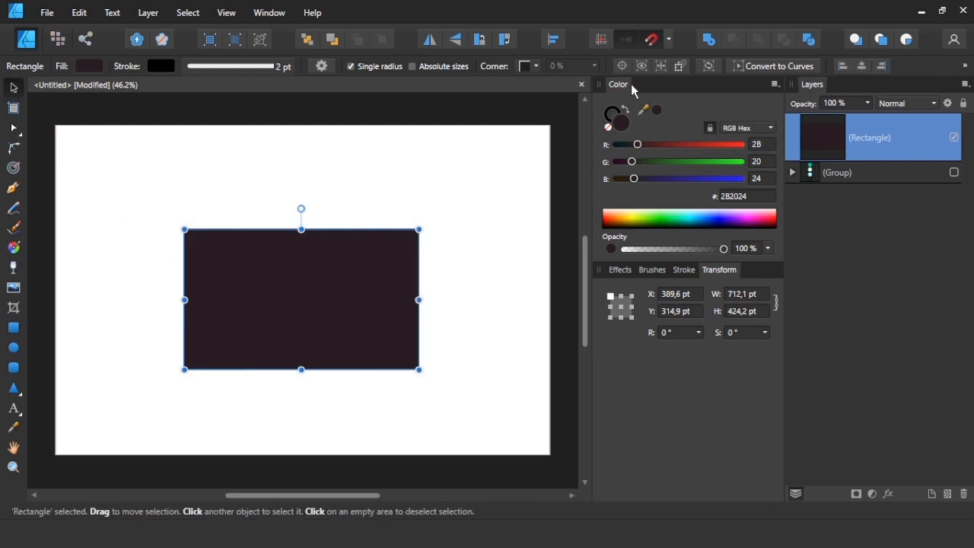
left_click_drag(293, 290, 295, 289)
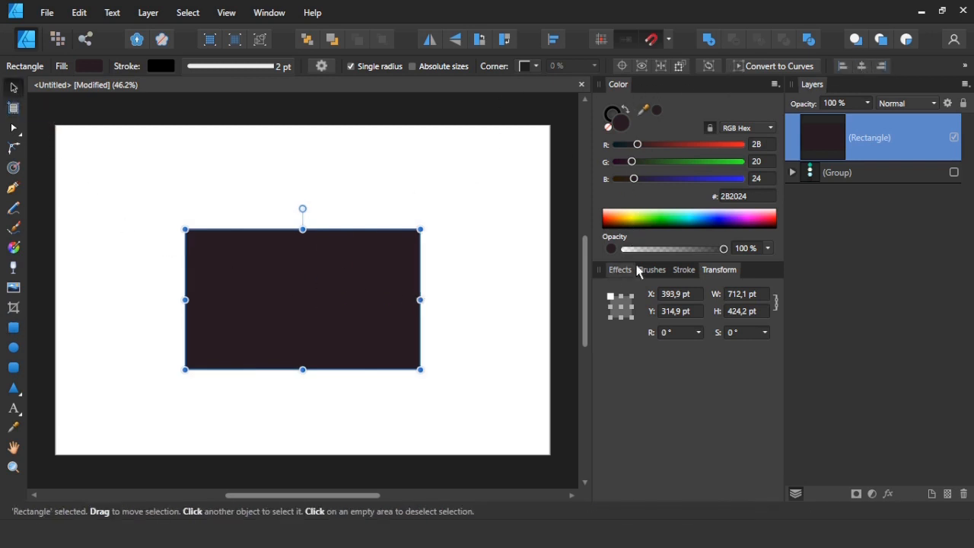
Remove the rectangle's fill and set its black stroke width to 8 pt.
left_click(683, 269)
left_click_drag(644, 313, 678, 313)
left_click(612, 128)
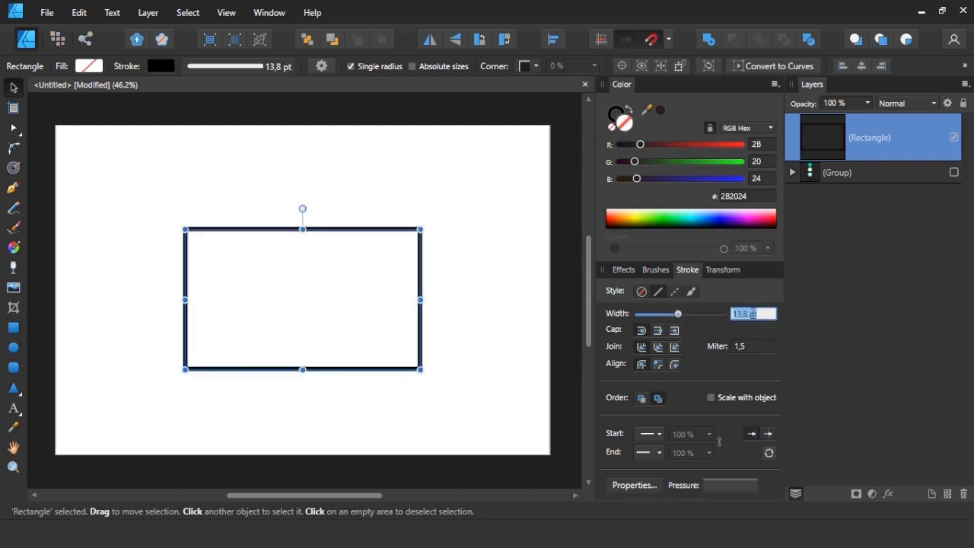
key("Return")
left_click(480, 385)
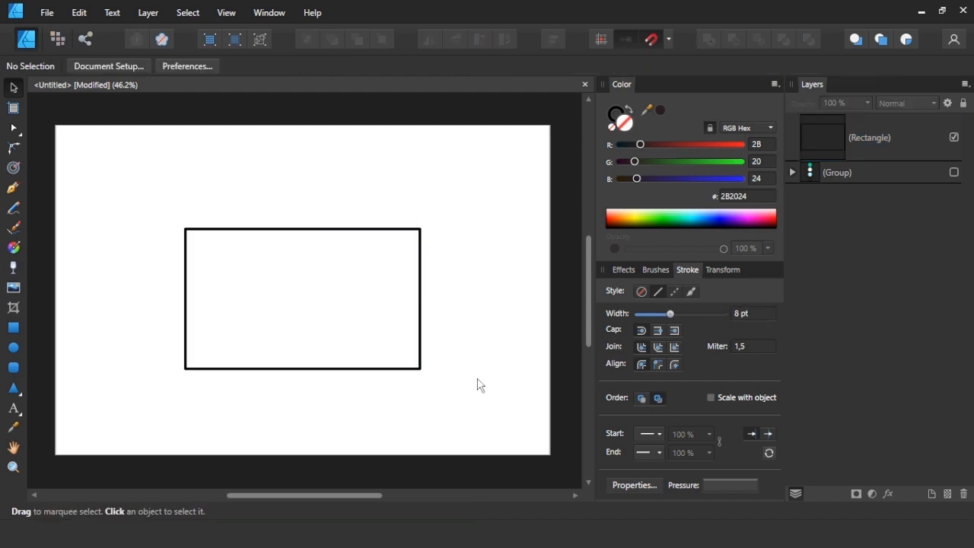
left_click(387, 371)
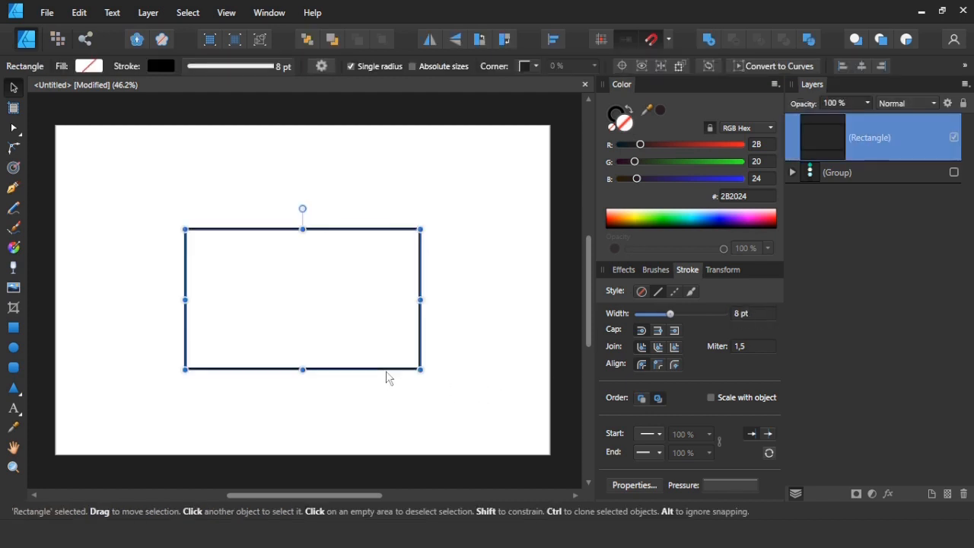
Duplicate the rectangle and reshape the copy into a thin strip along its lower edge, extending equally beyond both sides.
right_click(388, 370)
left_click(222, 42)
right_click(294, 235)
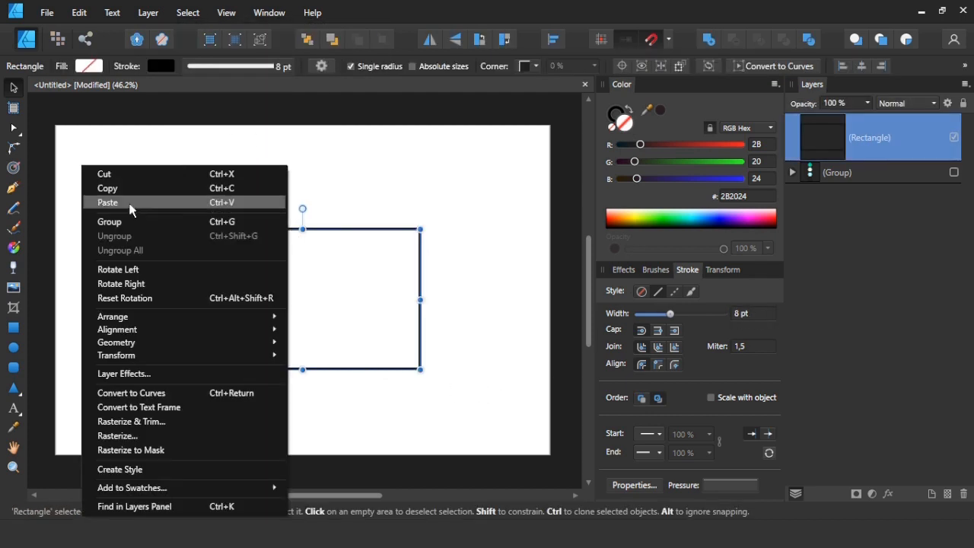
left_click(276, 201)
left_click_drag(302, 229, 306, 406)
scroll(306, 406, "up", 1)
scroll(308, 407, "up", 1)
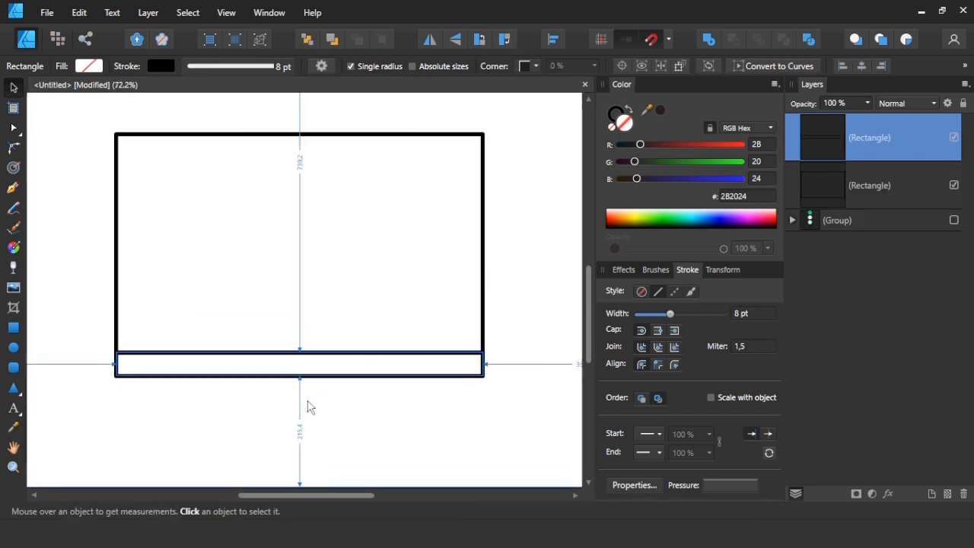
left_click_drag(482, 364, 508, 363)
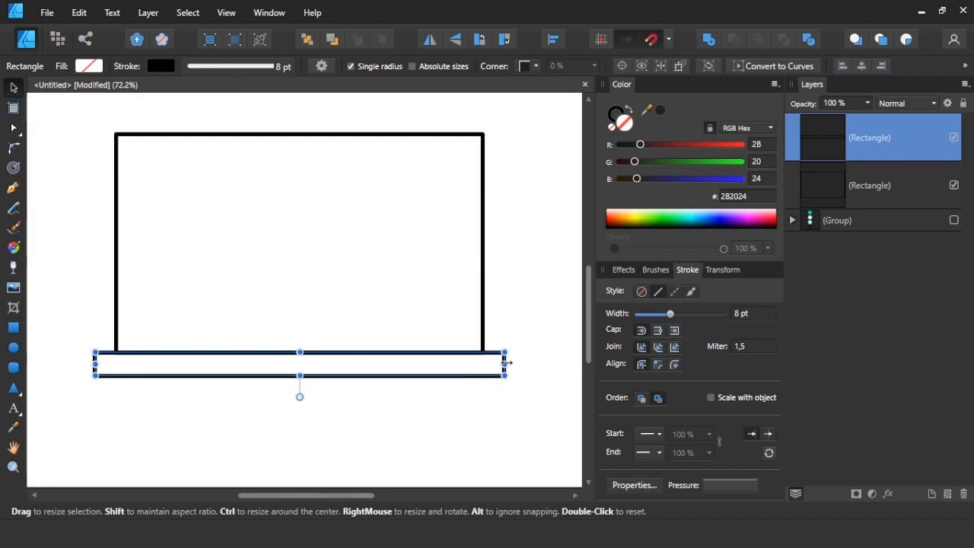
Add two progressively wider copies of the strip below it and stack them flush as a three-step base.
left_click_drag(393, 383, 393, 422)
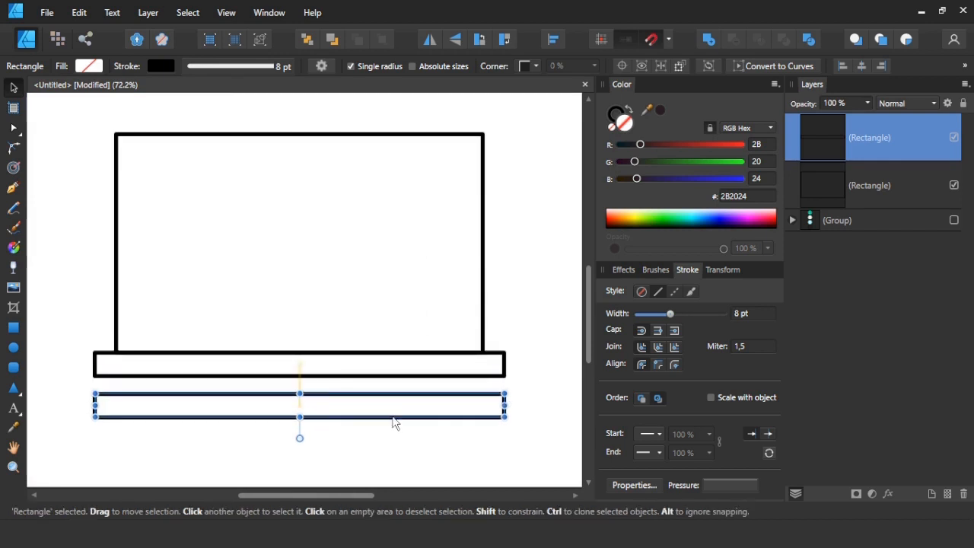
left_click_drag(508, 401, 530, 403)
key("ctrl+j")
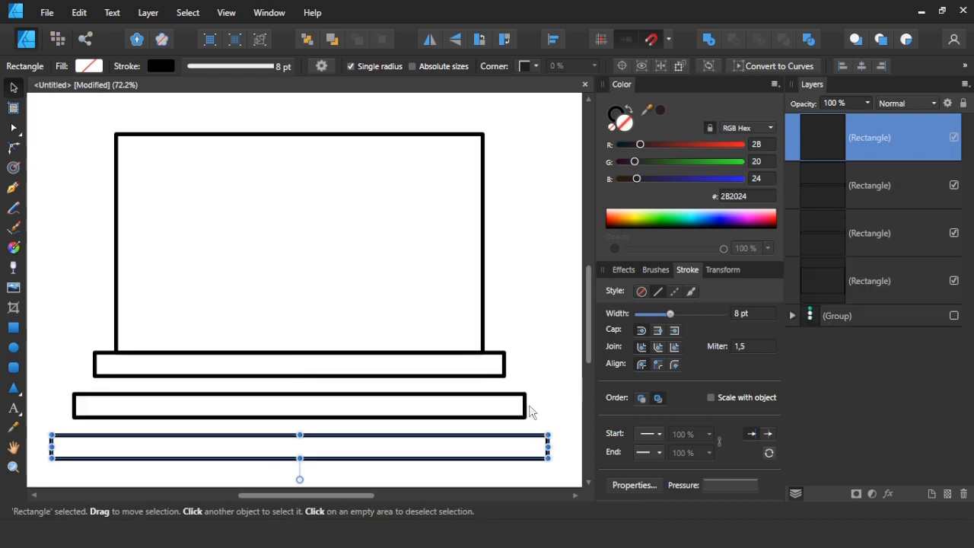
left_click_drag(565, 477, 30, 381)
left_click_drag(365, 404, 369, 378)
left_click_drag(381, 423, 380, 404)
left_click(308, 443)
Draw a straight horizontal ground line with the Pen tool along the lowest step's bottom edge, extending past both ends.
scroll(306, 438, "down", 2)
scroll(297, 439, "up", 1)
scroll(290, 383, "down", 1)
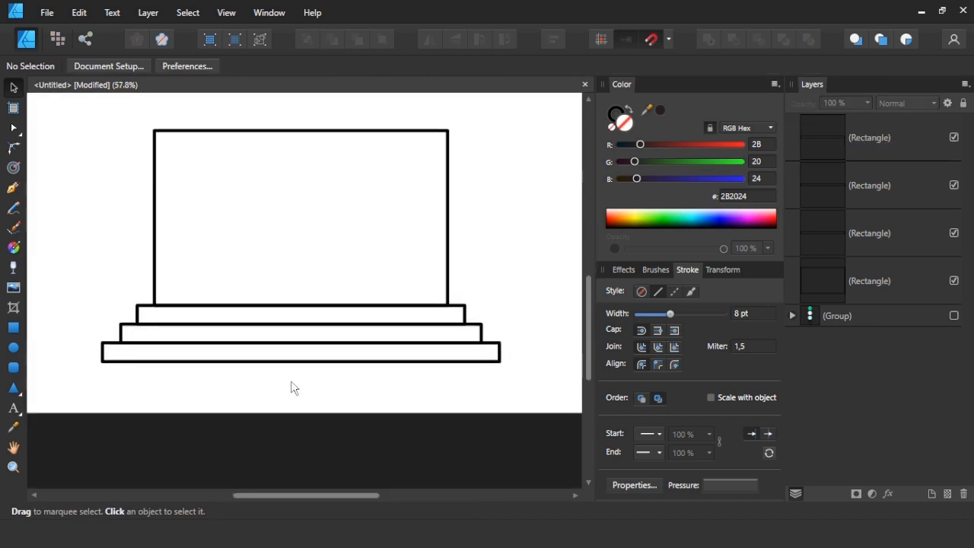
key("p")
left_click(76, 360)
left_click(535, 360)
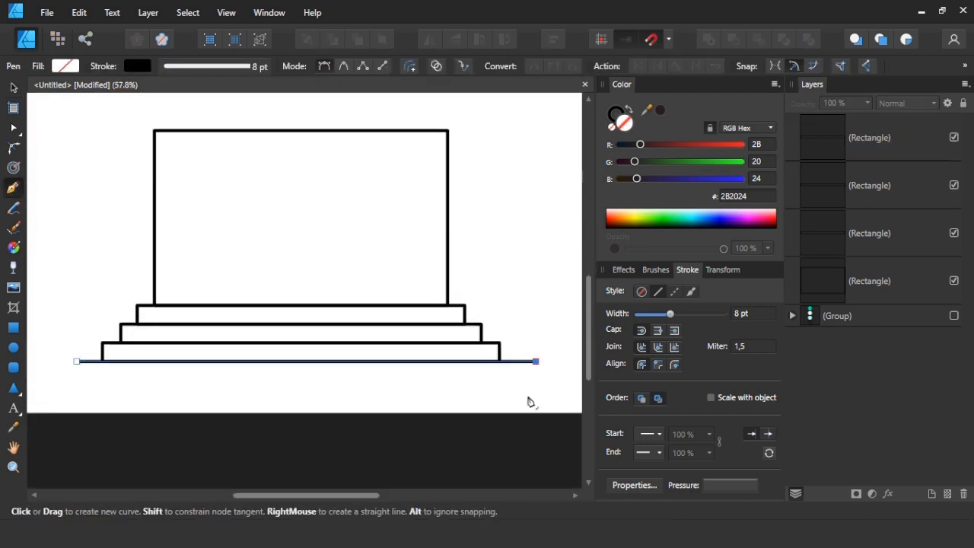
key("v")
left_click(396, 393)
Centre the ground line horizontally and shorten it evenly so it only slightly overhangs the lowest step.
left_click(519, 361)
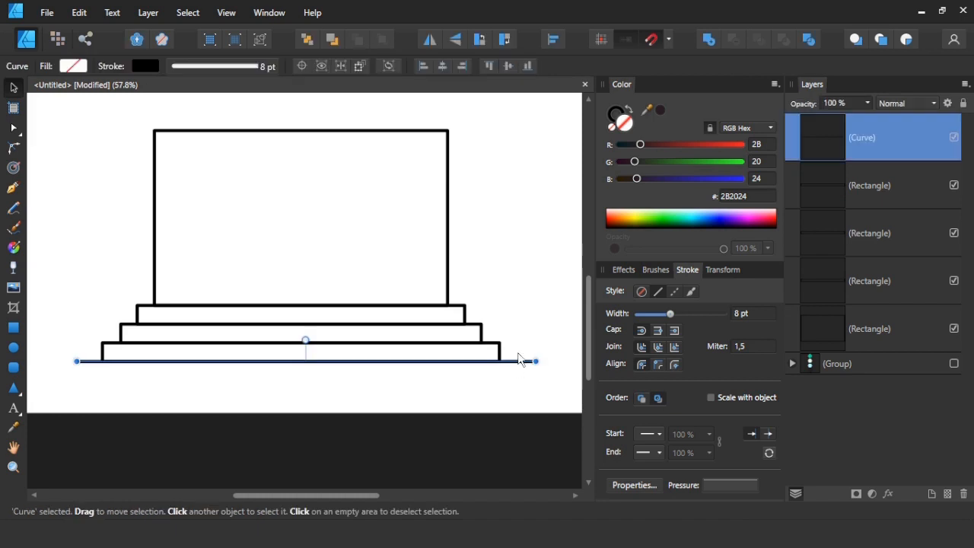
left_click(442, 66)
left_click(501, 184)
left_click(525, 362)
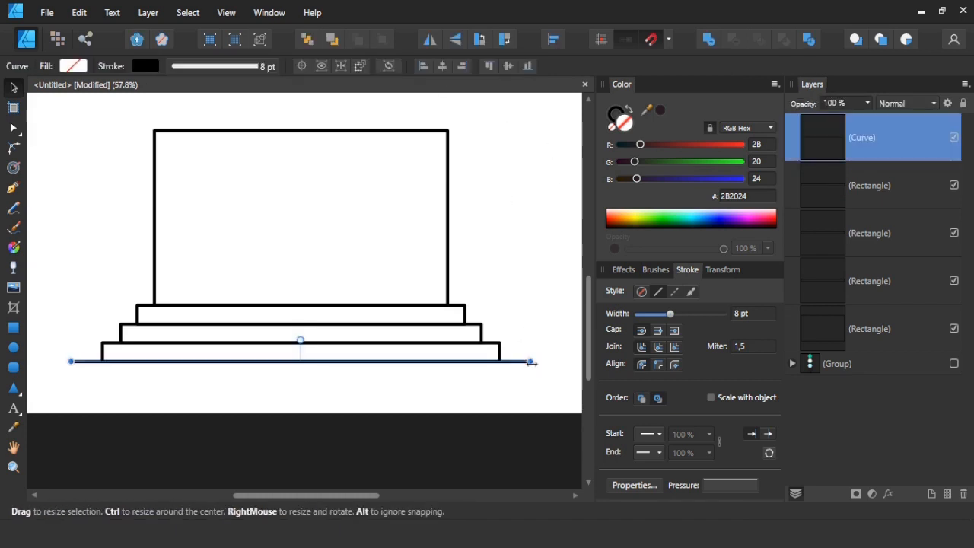
left_click(509, 386)
Round the two upper corners of the top step with the Corner tool at a 5 pt radius.
scroll(532, 304, "up", 2)
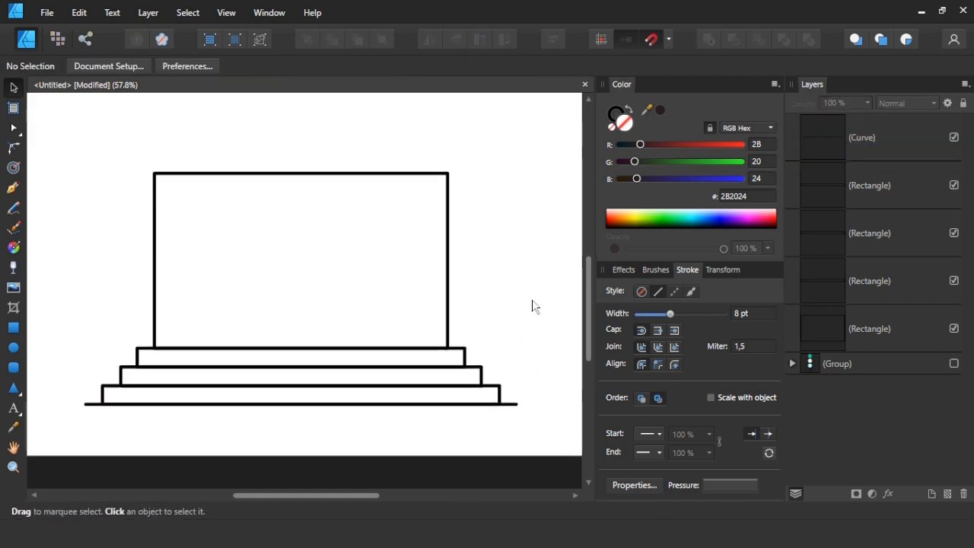
mouse_move(94, 335)
left_mouse_down()
mouse_move(495, 378)
mouse_move(471, 368)
left_mouse_up()
left_click(13, 147)
left_click_drag(122, 332, 128, 356)
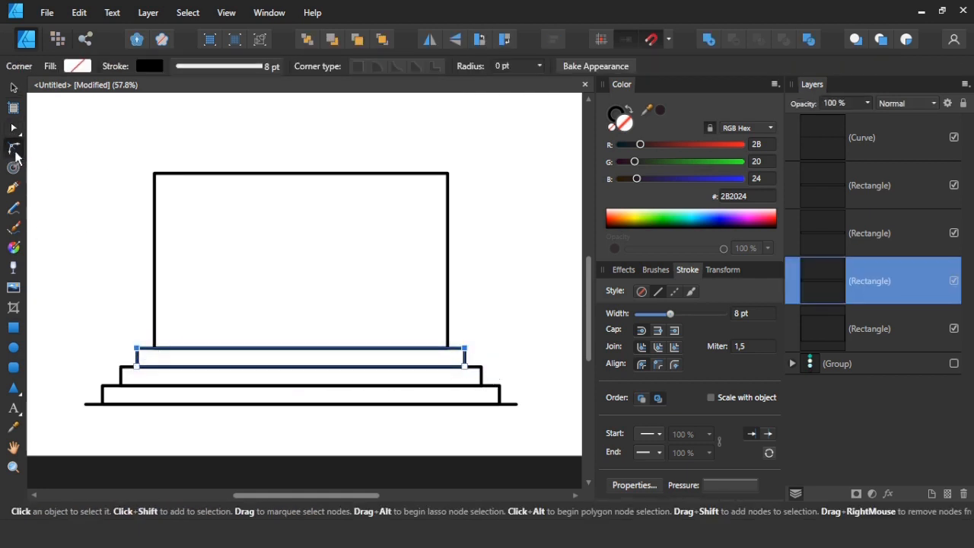
type("5")
key("Return")
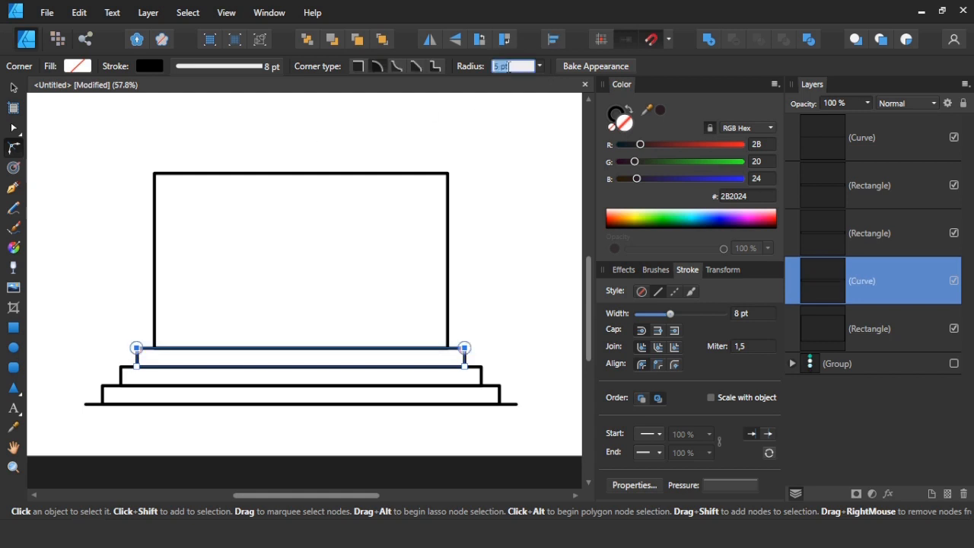
left_click(516, 168)
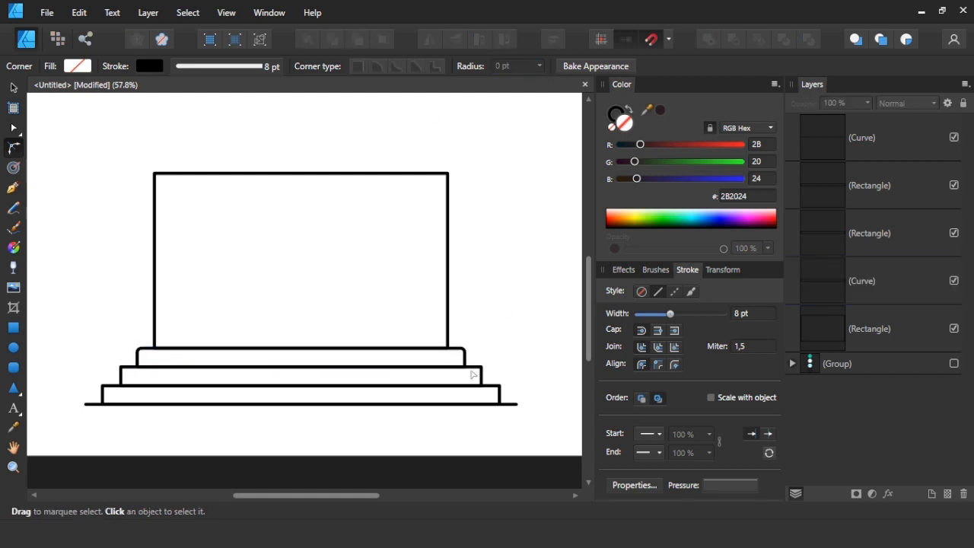
Round the upper corners of the middle and lowest steps with a 10 pt radius.
left_click(472, 375)
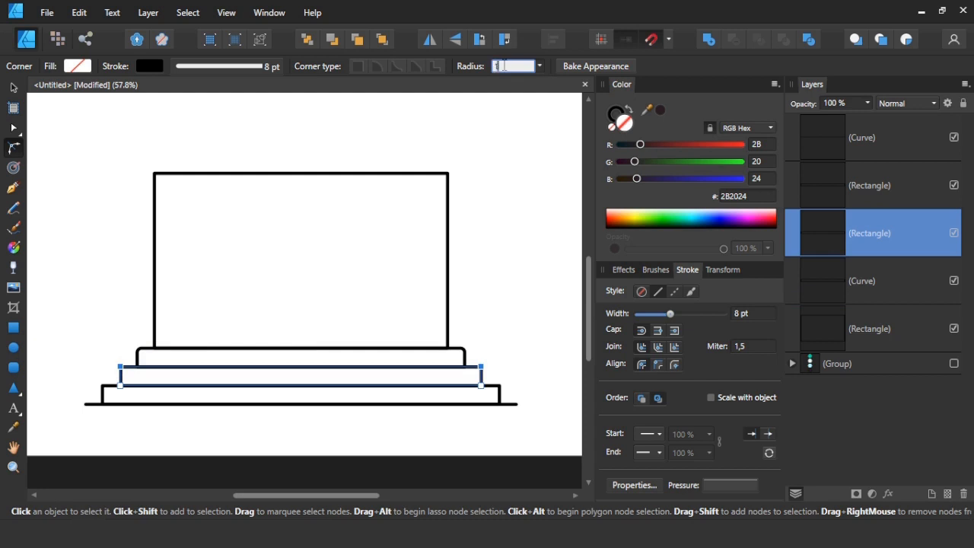
key("Return")
left_click(498, 393)
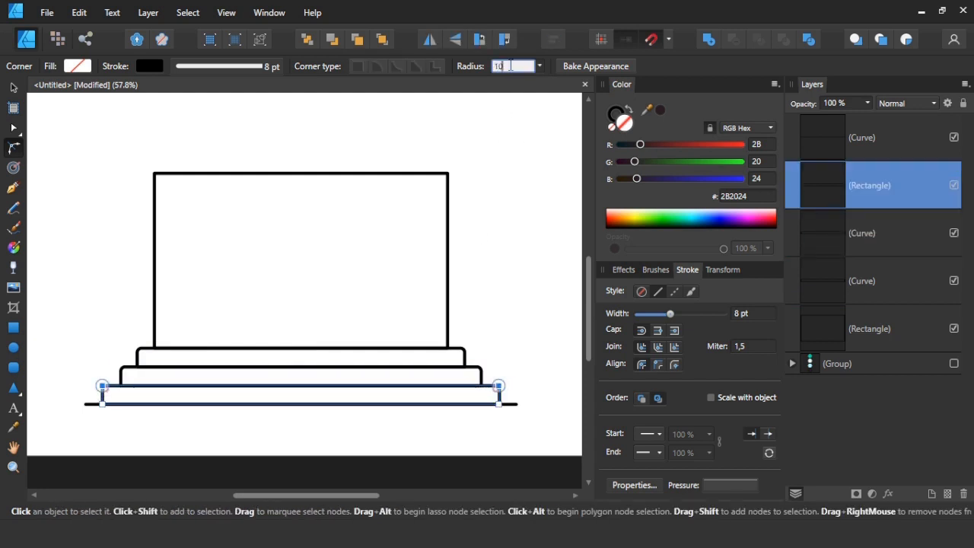
key("Return")
left_click(527, 247)
left_click(13, 88)
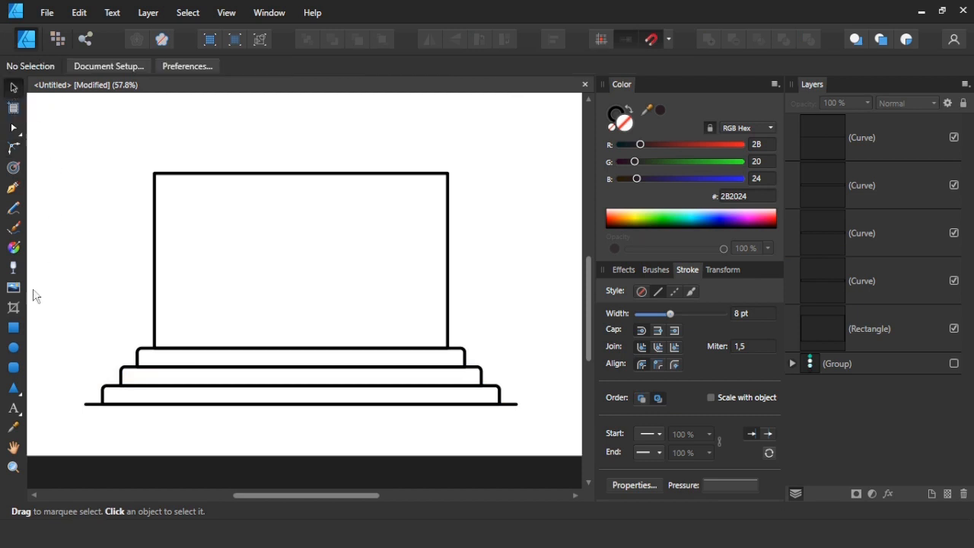
Draw a small rectangle inside the large one, left of its centre and above the steps.
left_click(13, 327)
left_click_drag(221, 248, 290, 287)
left_click(13, 89)
left_click(137, 243)
left_click(280, 289)
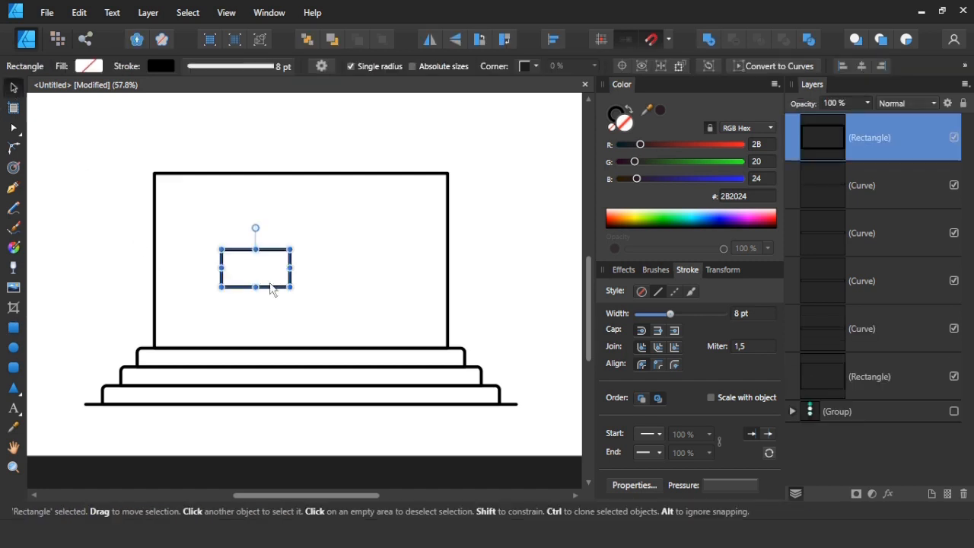
Round the small rectangle's two upper corners with a 30 pt radius.
left_click(12, 148)
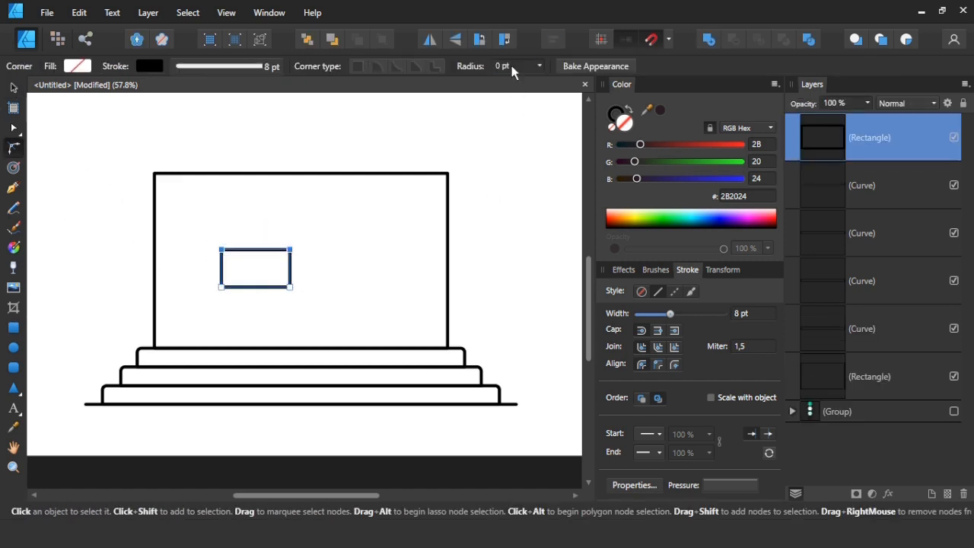
left_click(512, 66)
type("30")
key("Return")
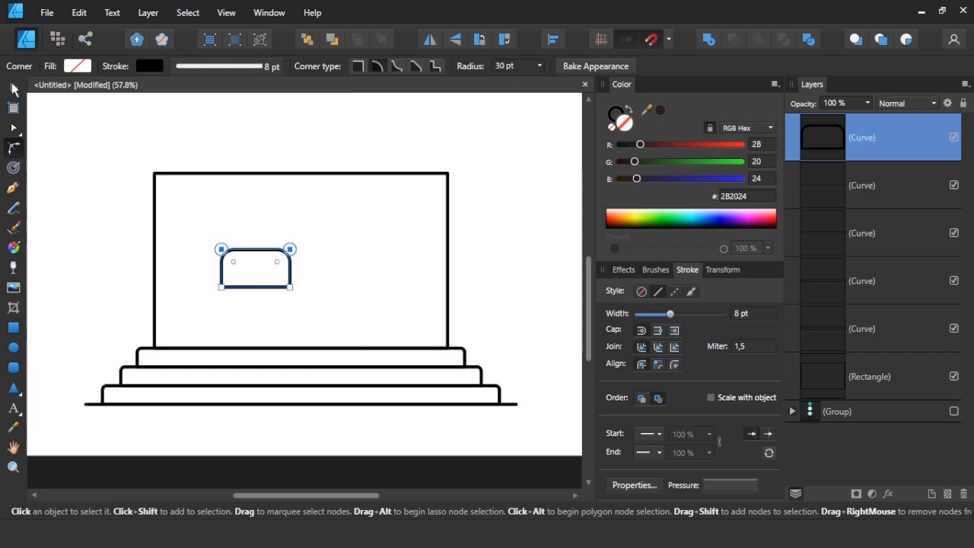
left_click(13, 88)
Place the rounded shape on the top step near the large rectangle's left side and reduce its height.
left_click_drag(283, 289, 257, 352)
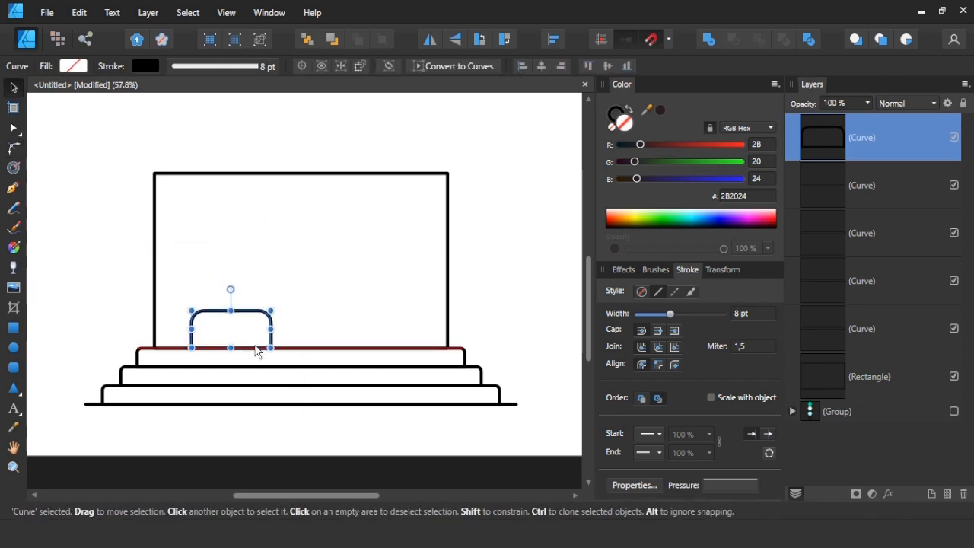
left_click(119, 297)
left_click(278, 320)
left_click_drag(230, 310, 261, 335)
left_click(108, 329)
left_click(271, 339)
left_click(108, 328)
left_click_drag(112, 304, 272, 356)
Inspect up close how the rounded shape meets the top step's upper line.
scroll(267, 354, "up", 5)
left_click(279, 298)
left_click(244, 295)
left_click(272, 206)
left_click(260, 41)
left_click(261, 40)
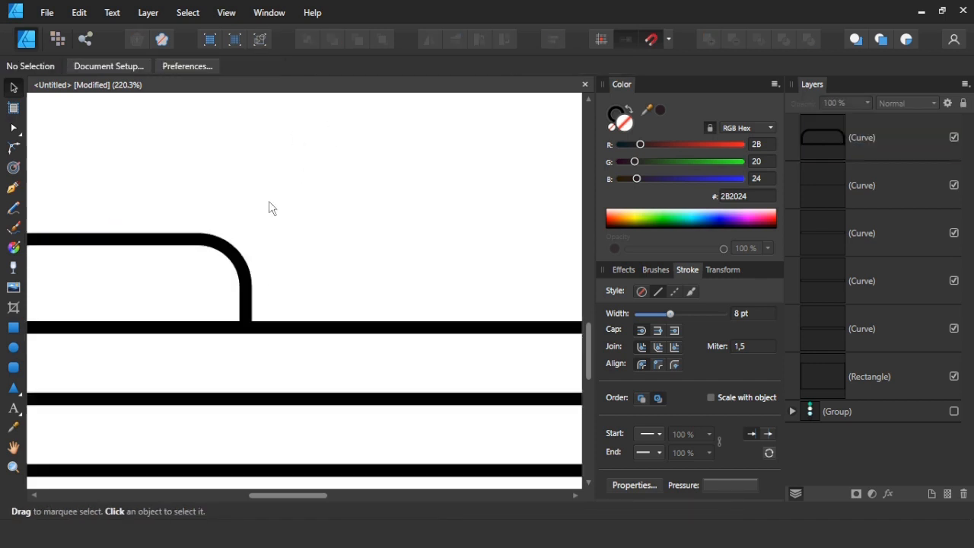
Duplicate the rounded shape higher up inside the large rectangle and flip the copy vertically.
scroll(273, 205, "down", 4)
scroll(254, 285, "up", 2)
left_click(259, 316)
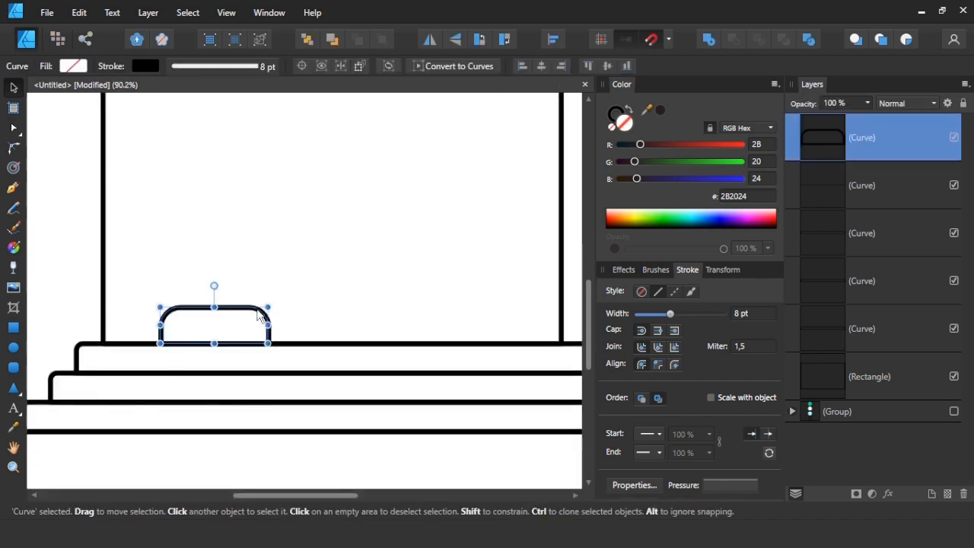
scroll(251, 347, "up", 2)
left_click_drag(242, 373, 248, 256)
left_click(299, 248)
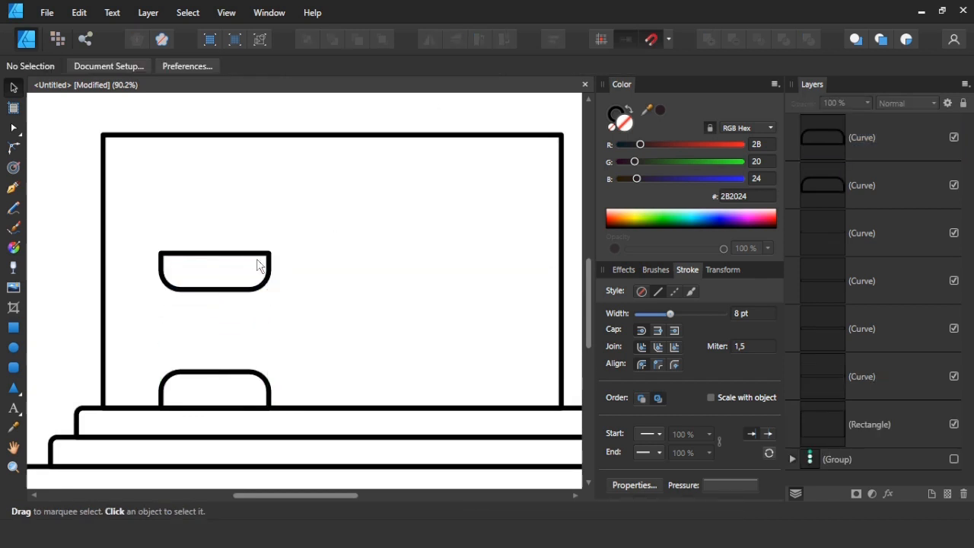
Draw a narrow rectangle as the column shaft, centred between the lower rounded shape and the flipped copy above it.
left_click(13, 328)
left_click_drag(217, 322, 214, 371)
left_click_drag(214, 304, 214, 289)
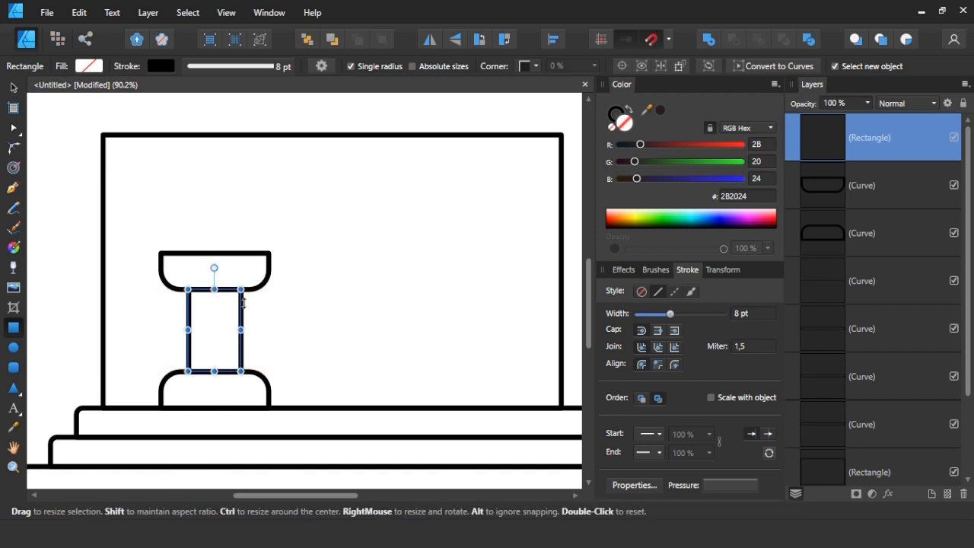
key("v")
left_click(225, 344)
left_click(240, 332)
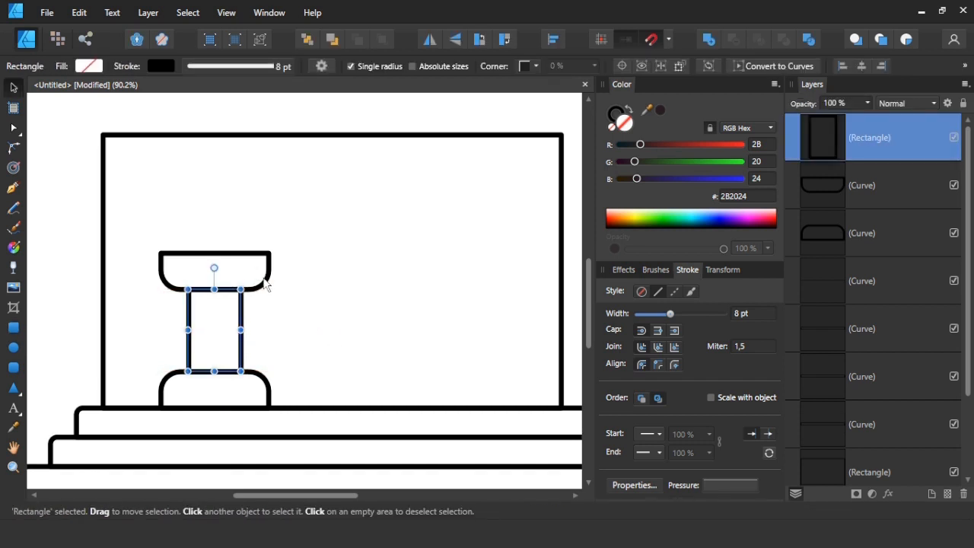
Raise the flipped rounded shape slightly and stretch the shaft's upper edge to meet it.
left_click(245, 281)
left_click_drag(238, 254, 238, 238)
left_click(213, 292)
left_click_drag(213, 290, 213, 273)
left_click(283, 304)
scroll(283, 310, "down", 3)
scroll(335, 318, "up", 3)
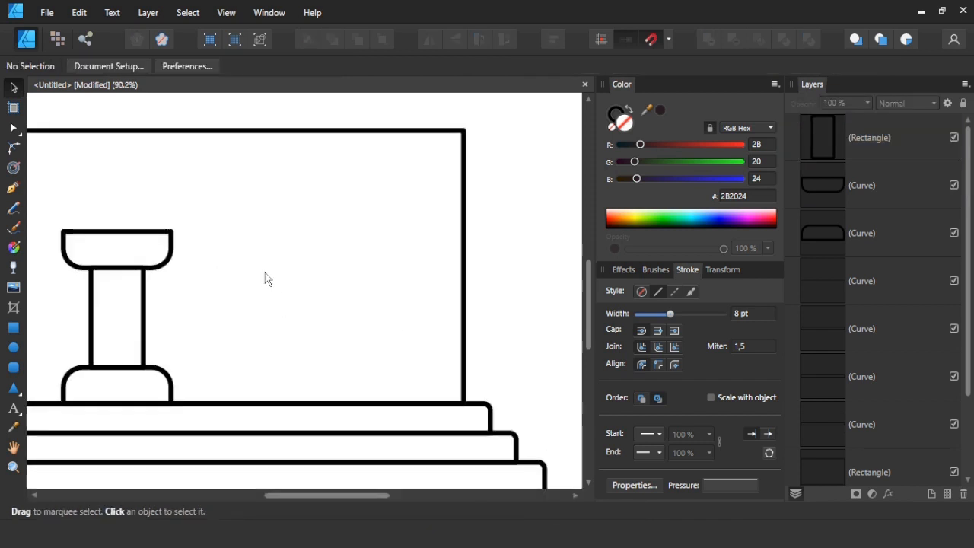
Duplicate the complete column level with the original, near the right wall of the building.
left_click_drag(275, 192, 53, 431)
left_click_drag(115, 364, 344, 364)
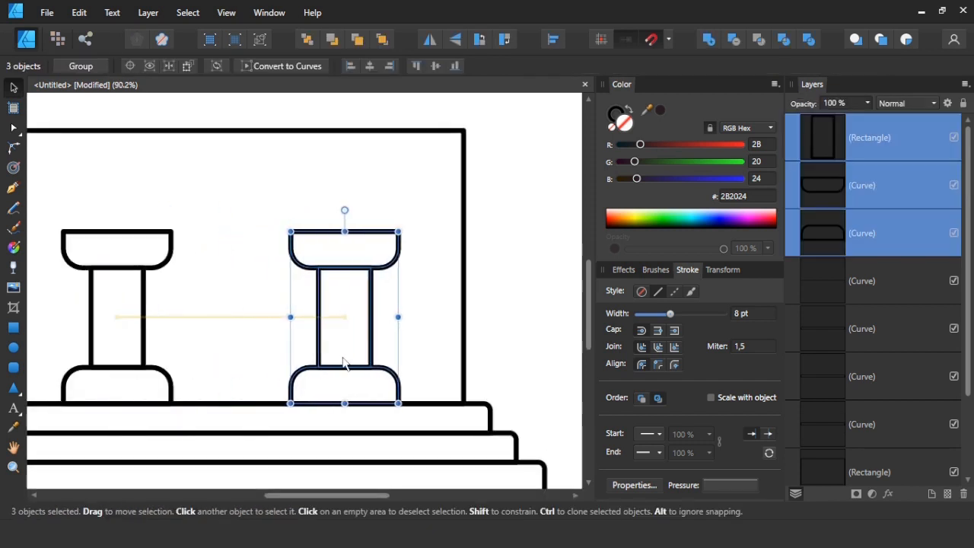
left_click(417, 348)
Draw a small blue (0033DB) spacer rectangle against the inside of the building's right wall.
key("m")
mouse_move(371, 296)
left_mouse_down()
mouse_move(396, 335)
mouse_move(452, 318)
left_mouse_up()
left_click(420, 323)
left_click(400, 324)
left_click(712, 221)
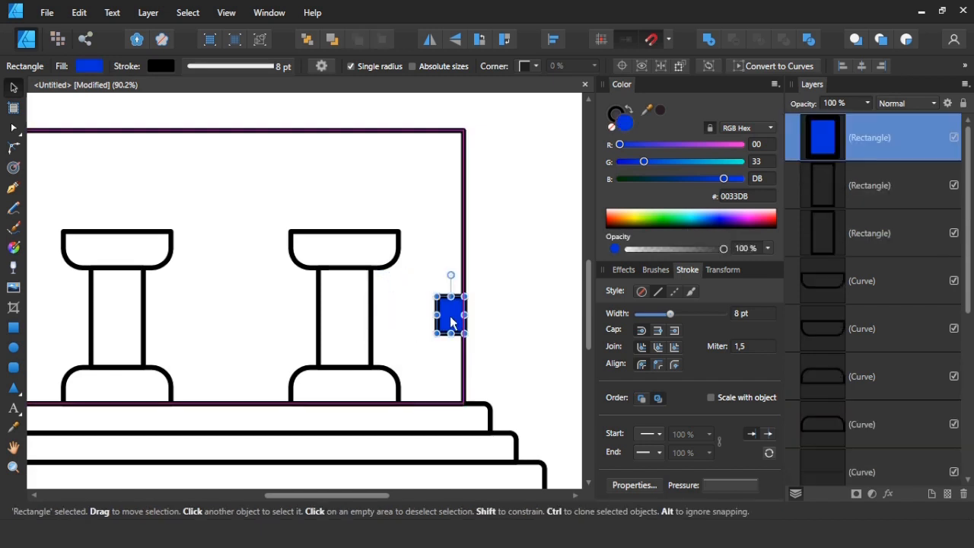
left_click(496, 301)
Duplicate the blue spacer rectangle against the inside of the building's left wall.
scroll(487, 304, "down", 1)
left_click_drag(457, 315, 113, 319)
left_click(86, 318)
Move each column outward so that its edge lines up with the neighbouring blue spacer.
left_click_drag(126, 220, 259, 398)
left_click_drag(212, 342, 189, 342)
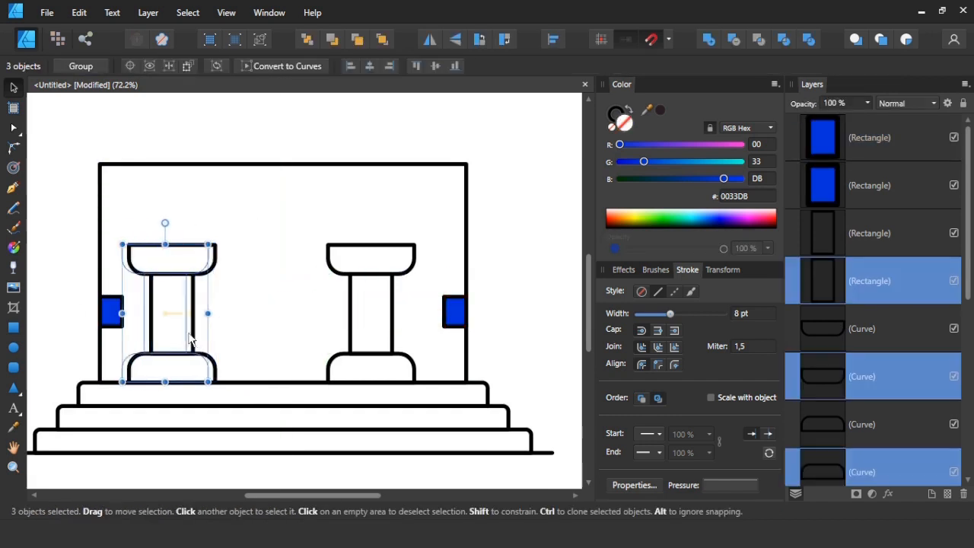
left_click(315, 319)
left_click_drag(309, 224, 434, 396)
left_click_drag(391, 338, 422, 338)
left_click(522, 319)
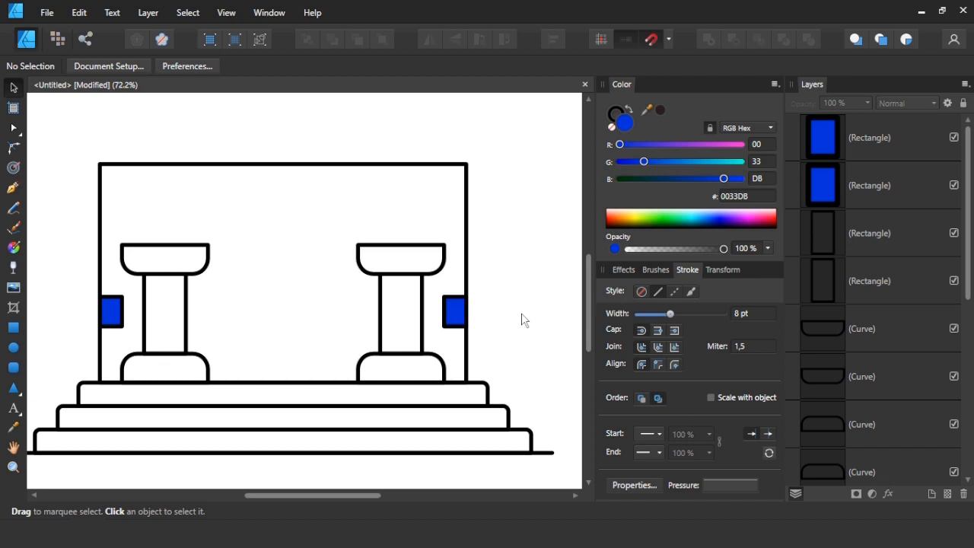
Delete both blue spacer rectangles.
left_click_drag(507, 298, 87, 347)
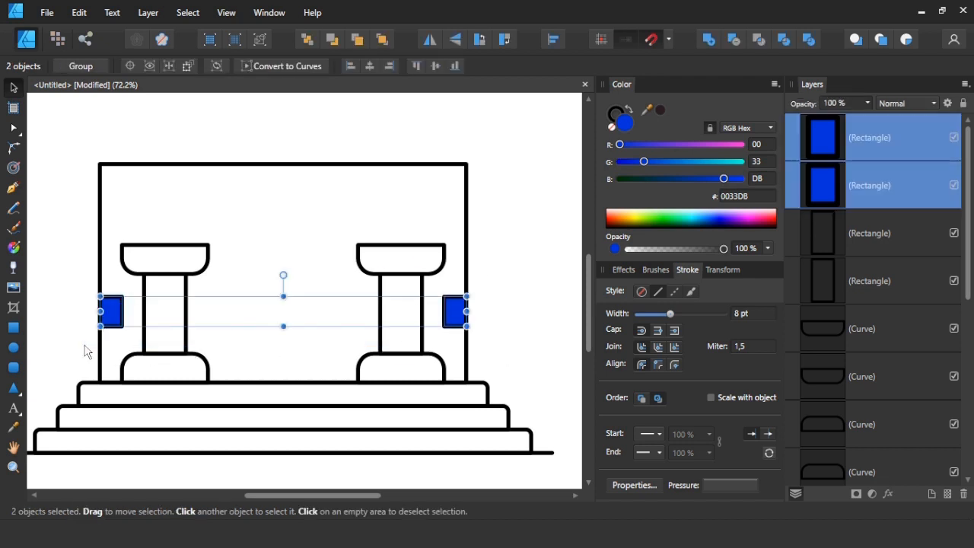
key("Delete")
left_click(207, 332)
Copy a column shaft onto the top step between the columns, widen it into a doorway frame and lower its upper edge slightly.
left_click_drag(188, 329, 288, 381)
left_click_drag(298, 328, 335, 328)
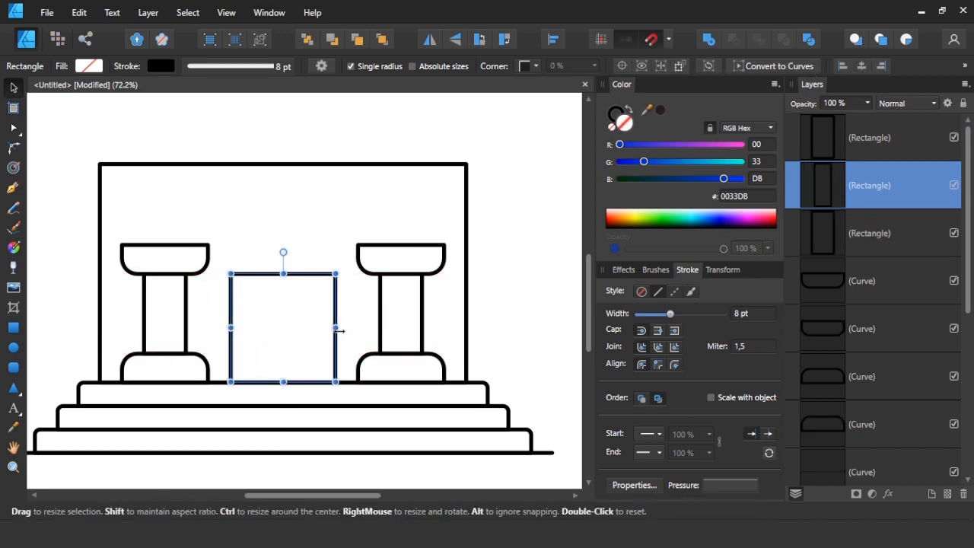
left_click_drag(287, 275, 286, 283)
left_click(303, 269)
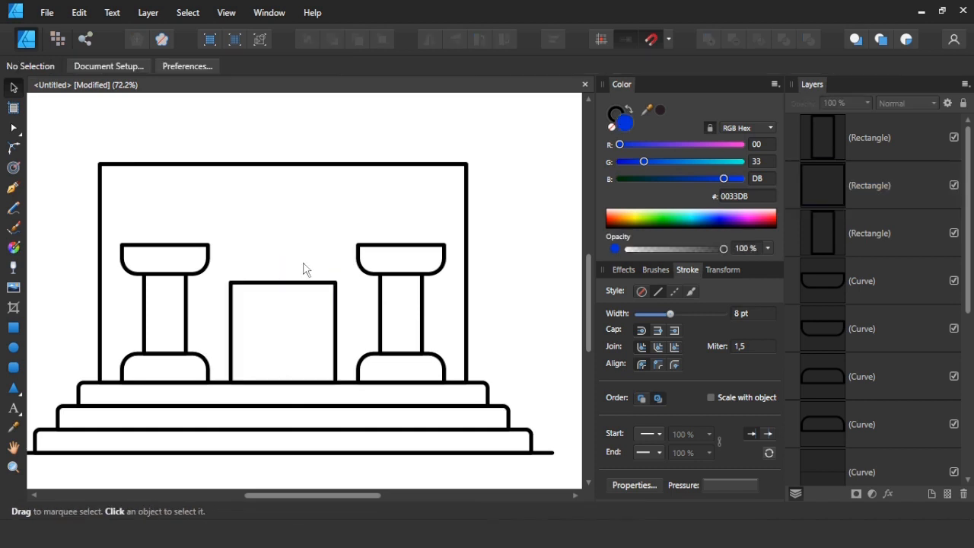
Draw a smaller blue door rectangle centred inside the doorway frame, standing on the top step.
left_click(13, 327)
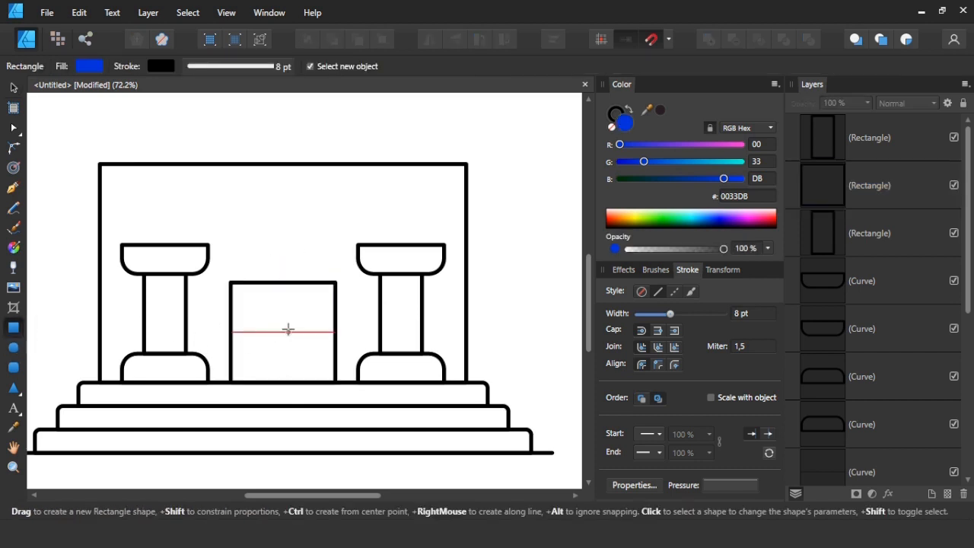
mouse_move(283, 331)
left_mouse_down()
mouse_move(306, 356)
mouse_move(285, 377)
left_mouse_up()
left_click(306, 269)
key("v")
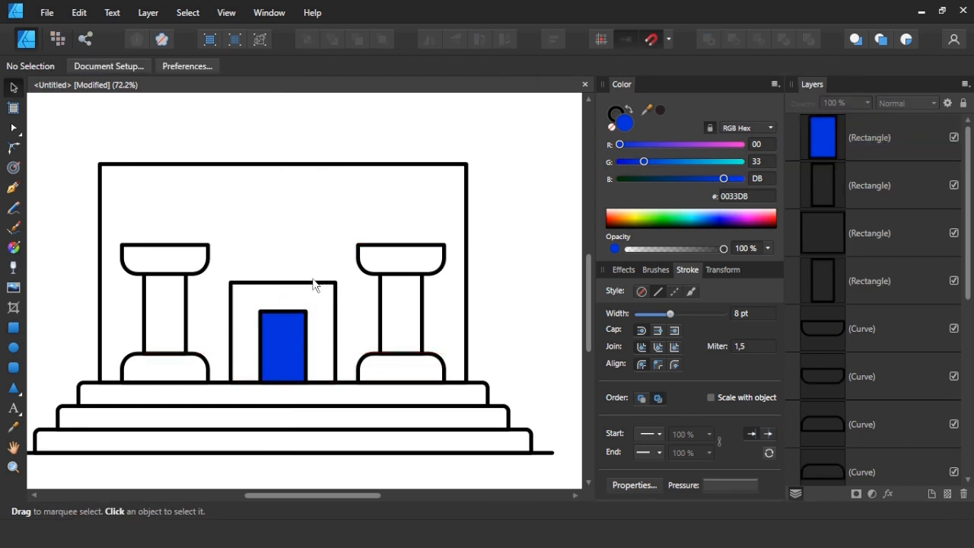
Round the two upper corners of the doorway frame.
left_click(309, 286)
key("a")
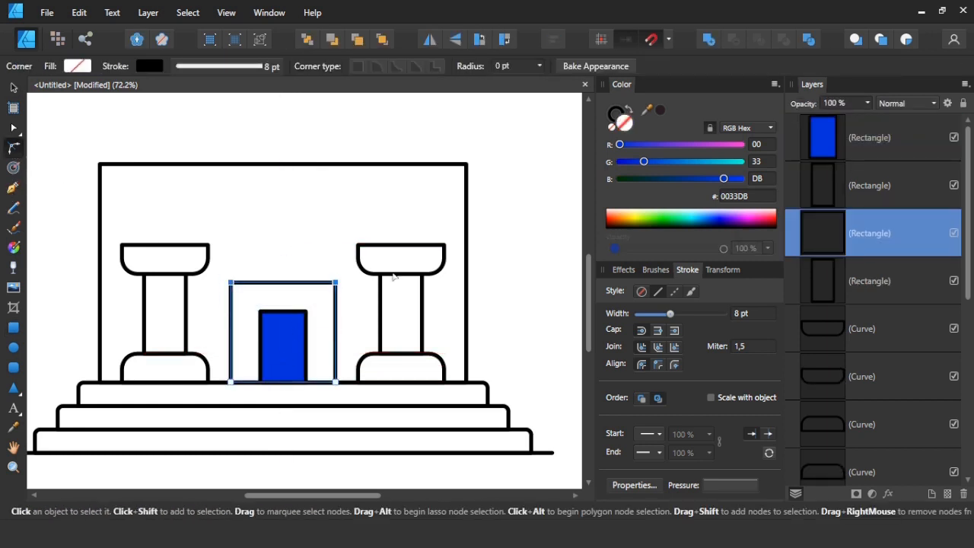
key("Return")
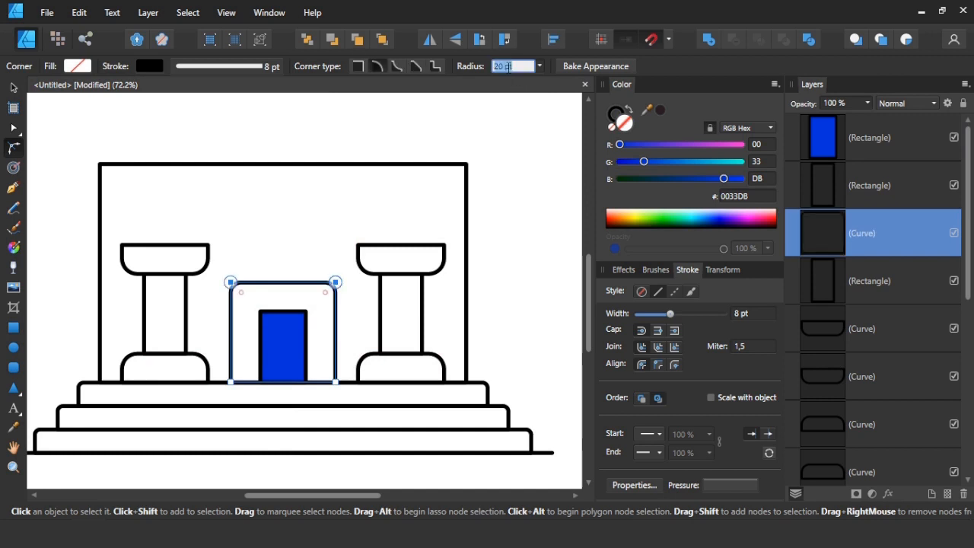
Round the blue door's two upper corners with a 40 pt radius.
left_click(274, 344)
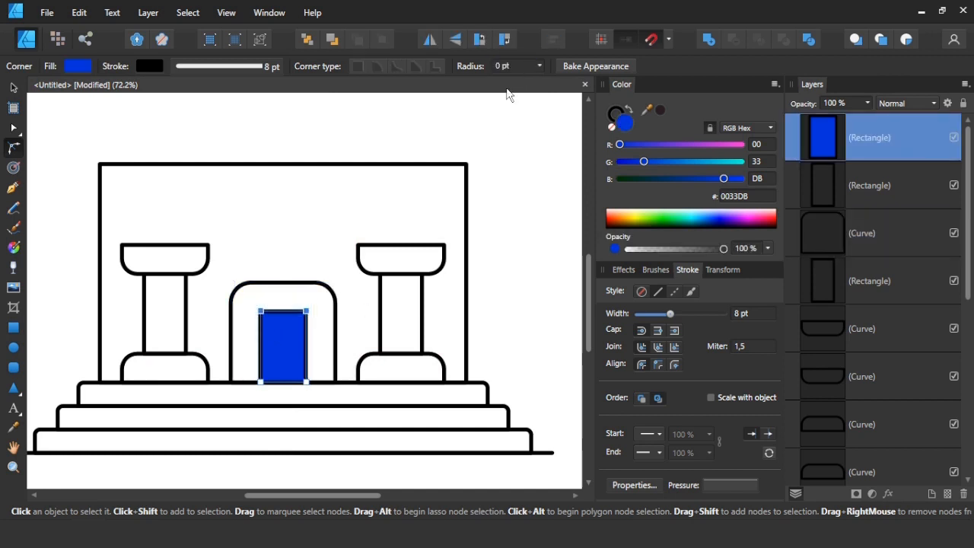
left_click(513, 64)
type("40")
key("Return")
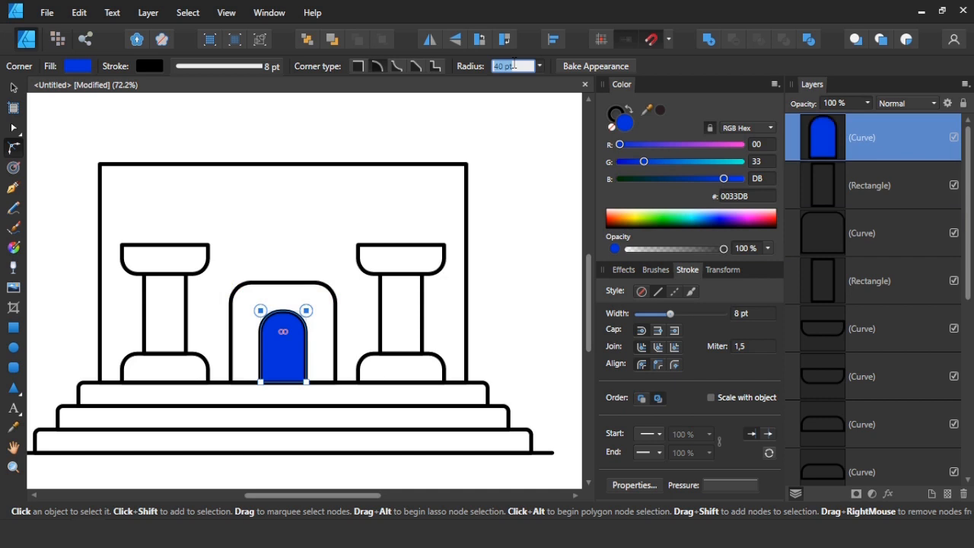
left_click(495, 199)
key("v")
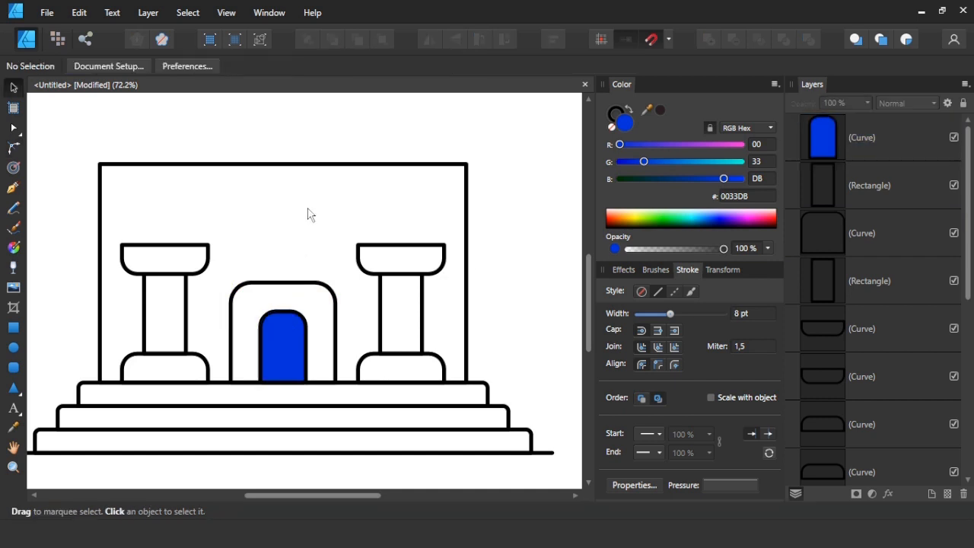
Shrink the blue door, centre it in the doorway frame and reduce its corner radius.
left_click(292, 338)
scroll(286, 361, "up", 3)
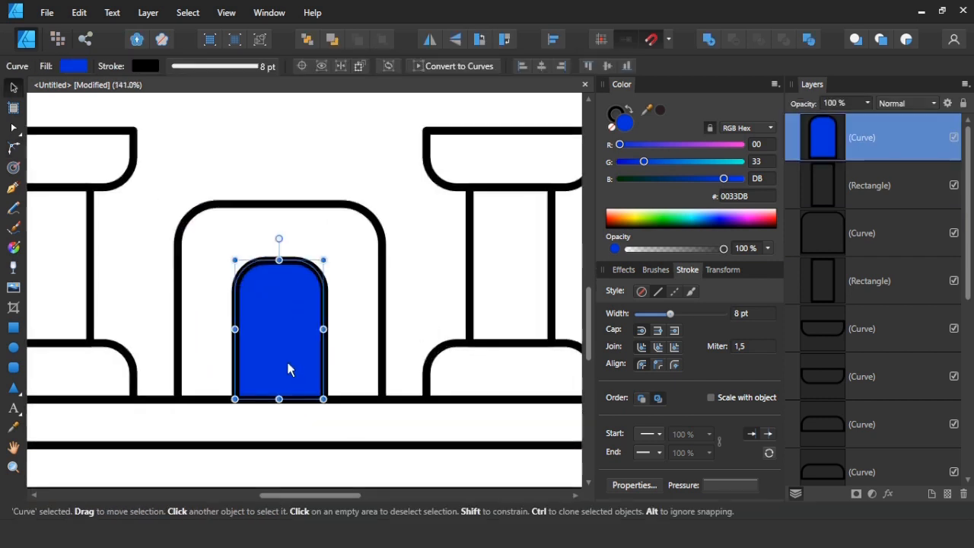
left_click_drag(326, 258, 312, 295)
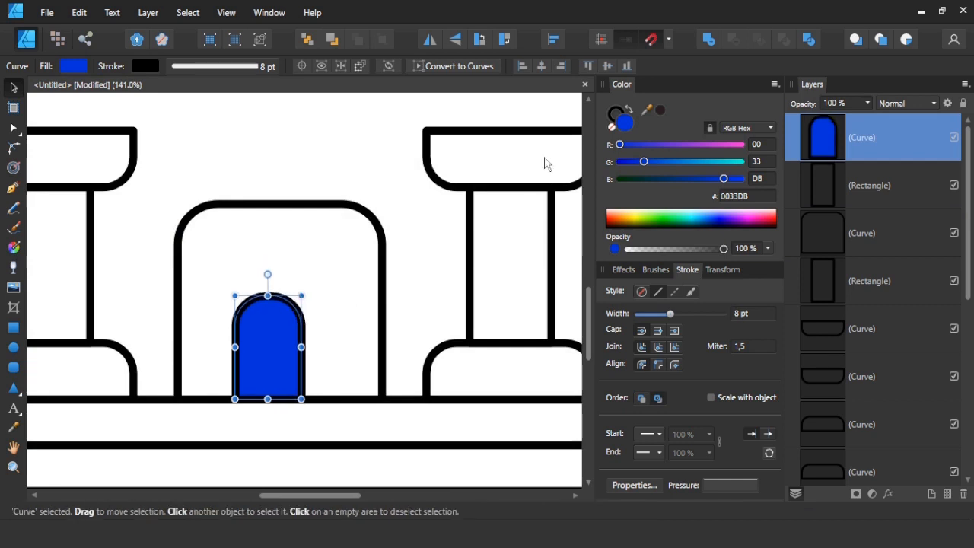
key("c")
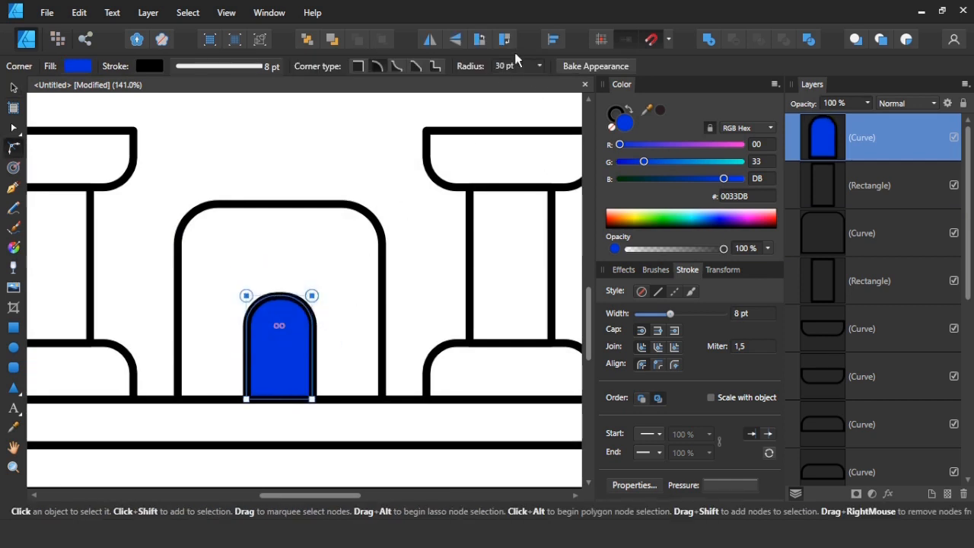
left_click(292, 169)
scroll(291, 170, "down", 3)
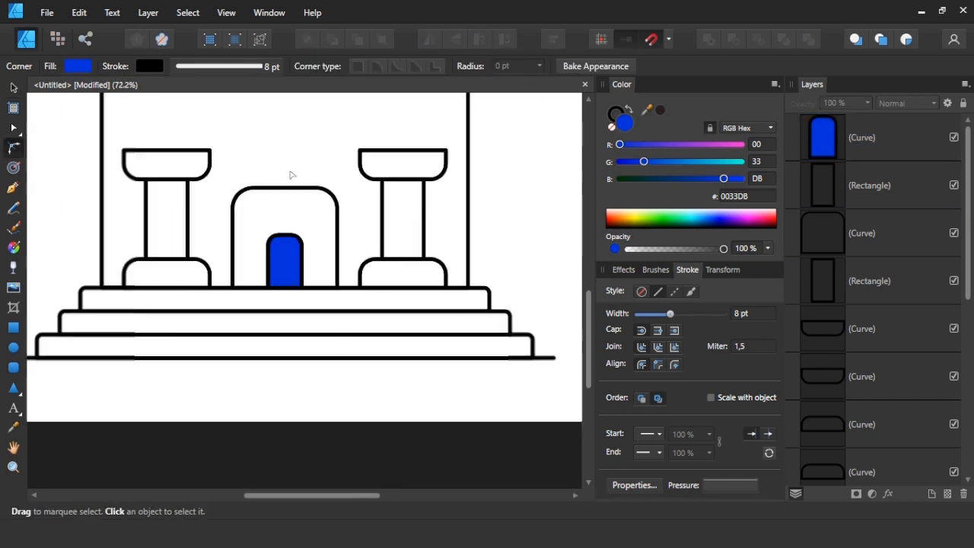
scroll(304, 206, "up", 2)
key("v")
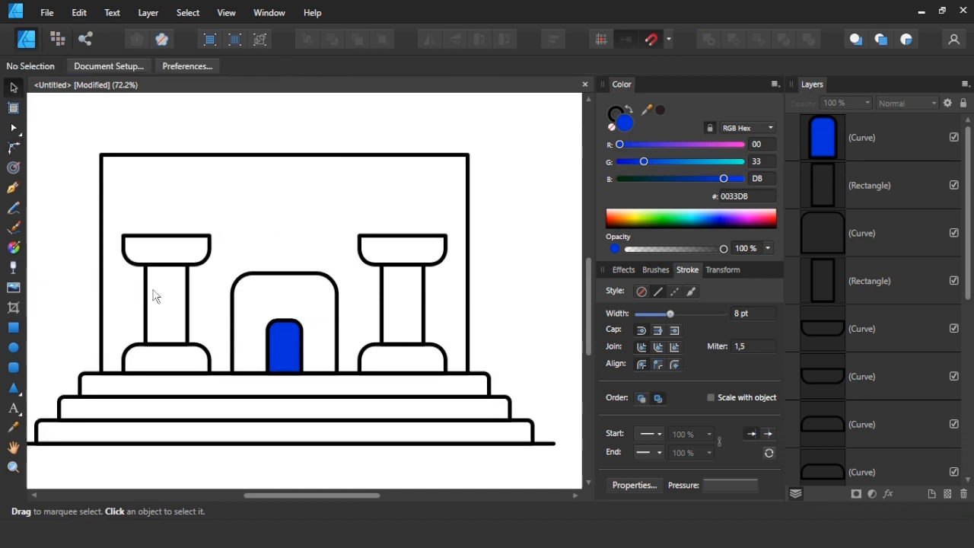
Draw a long, thin blue beam resting on both columns and extending slightly past their outer edges.
left_click(13, 327)
mouse_move(284, 210)
left_mouse_down()
mouse_move(436, 221)
mouse_move(482, 210)
mouse_move(457, 211)
left_mouse_up()
scroll(472, 210, "up", 1)
mouse_move(262, 198)
left_mouse_down()
mouse_move(266, 228)
mouse_move(265, 207)
mouse_move(263, 216)
left_mouse_up()
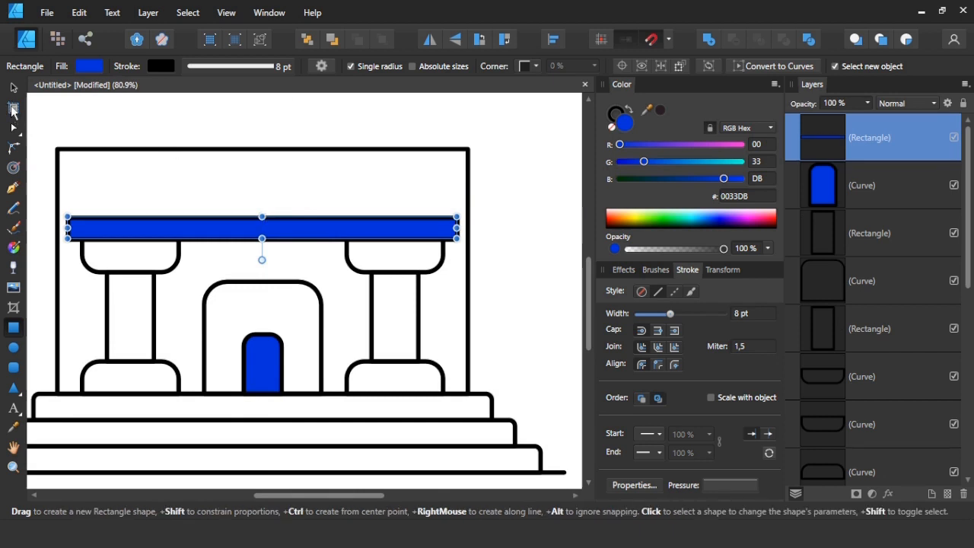
Round all four corners of the blue beam.
key("c")
left_click_drag(61, 207, 436, 235)
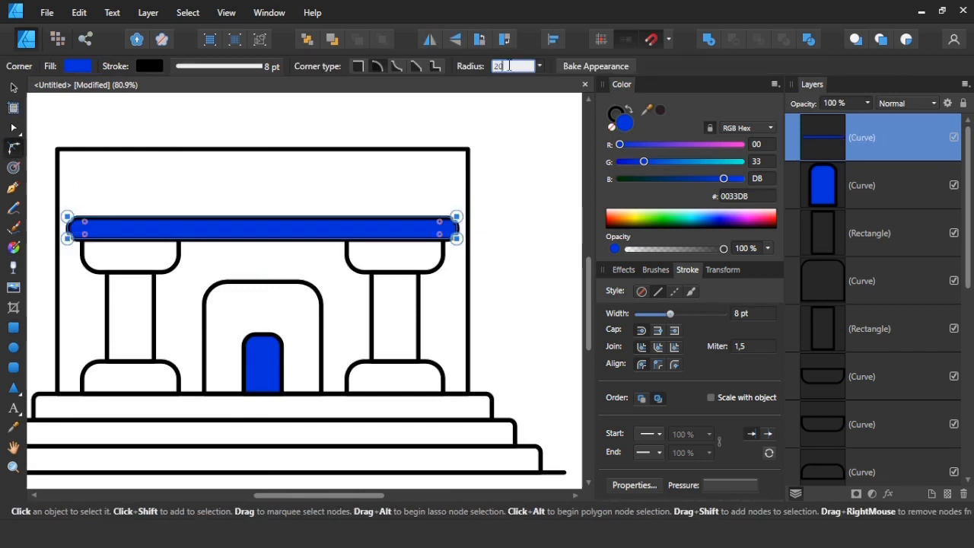
left_click(527, 184)
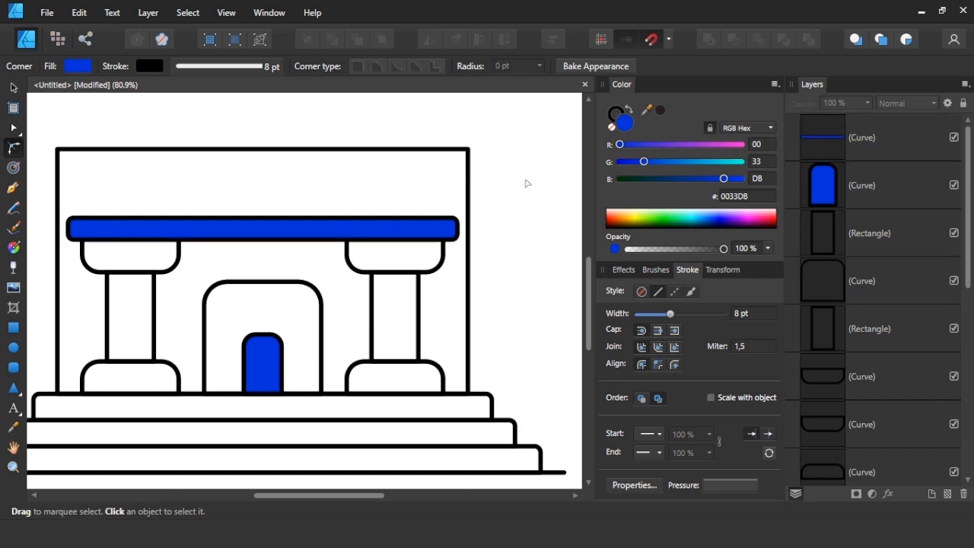
Remove the blue fill from the beam, keeping only its outline.
left_click(333, 237)
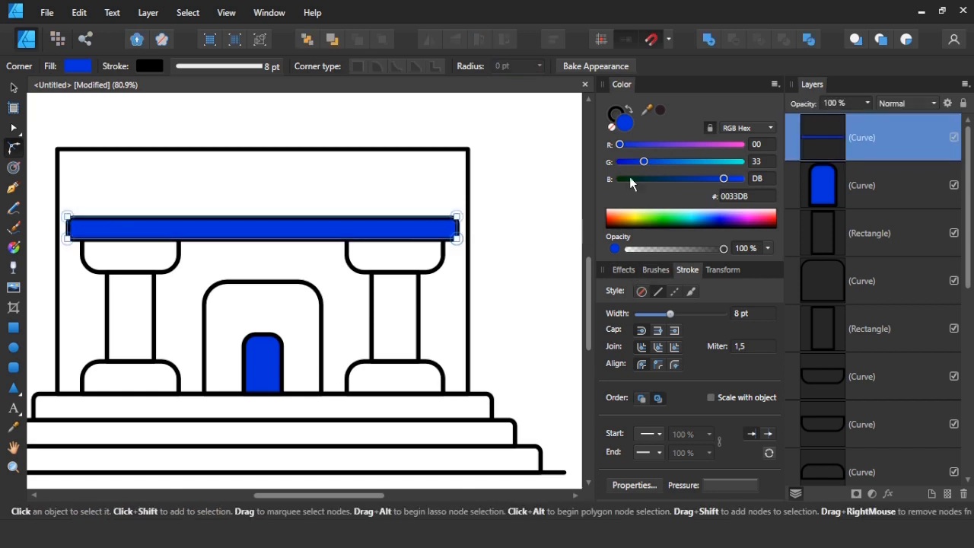
left_click(611, 128)
left_click(505, 261)
key("v")
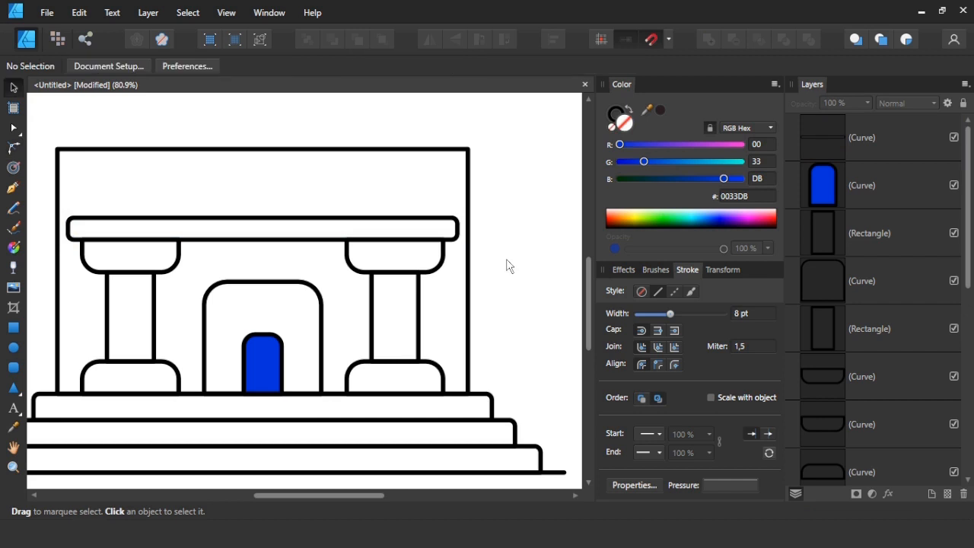
Lower the large wall rectangle's upper edge close to the beam and move both columns slightly inward.
left_click(331, 156)
left_click_drag(261, 150, 261, 196)
left_click_drag(492, 228, 340, 415)
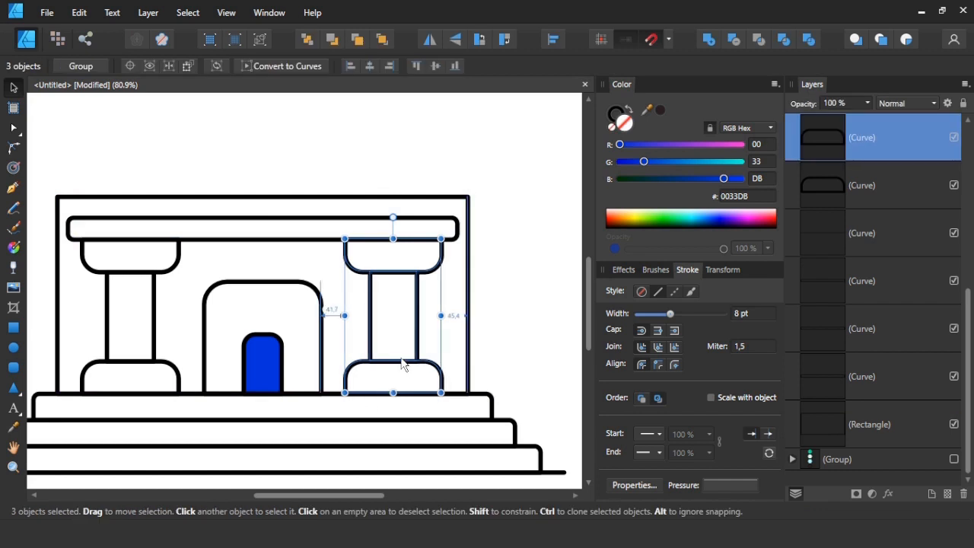
left_click_drag(40, 232, 202, 407)
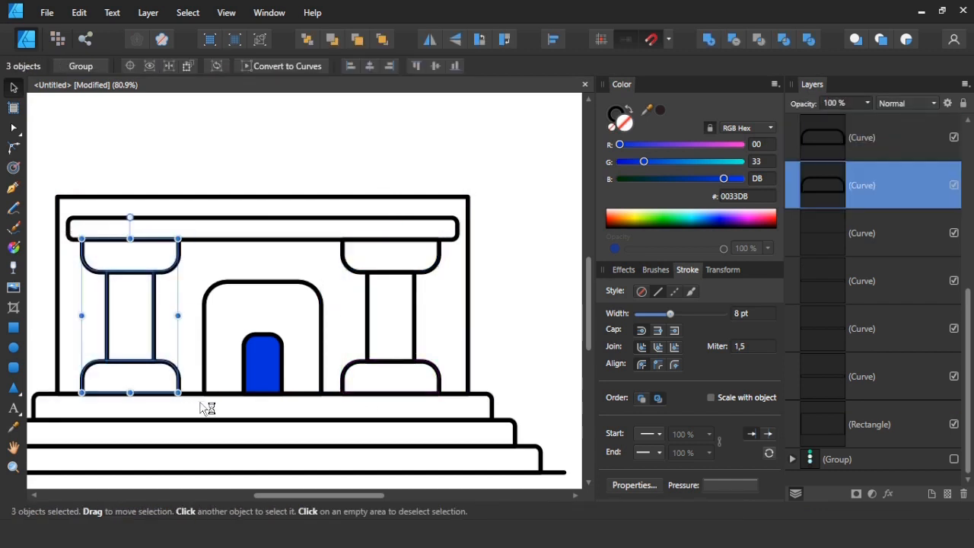
left_click(270, 144)
Narrow the beam slightly on both sides so that it stays centred above the columns.
left_click(107, 226)
mouse_move(68, 228)
left_mouse_down()
mouse_move(93, 228)
mouse_move(74, 230)
left_mouse_up()
left_click(212, 151)
Duplicate the middle step and place the copy above the building as a roof slab.
scroll(213, 149, "down", 1)
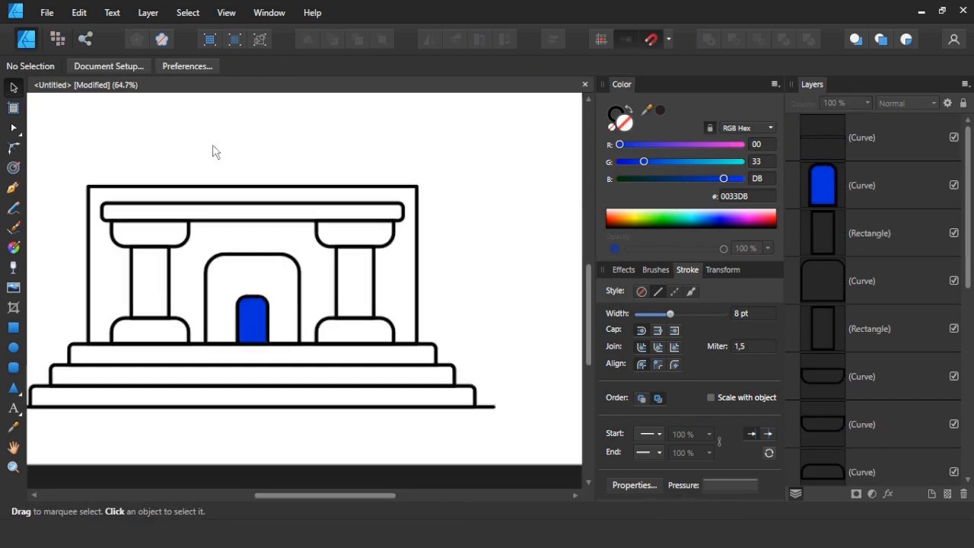
left_click(114, 398)
left_click_drag(114, 398, 145, 170)
left_click(295, 136)
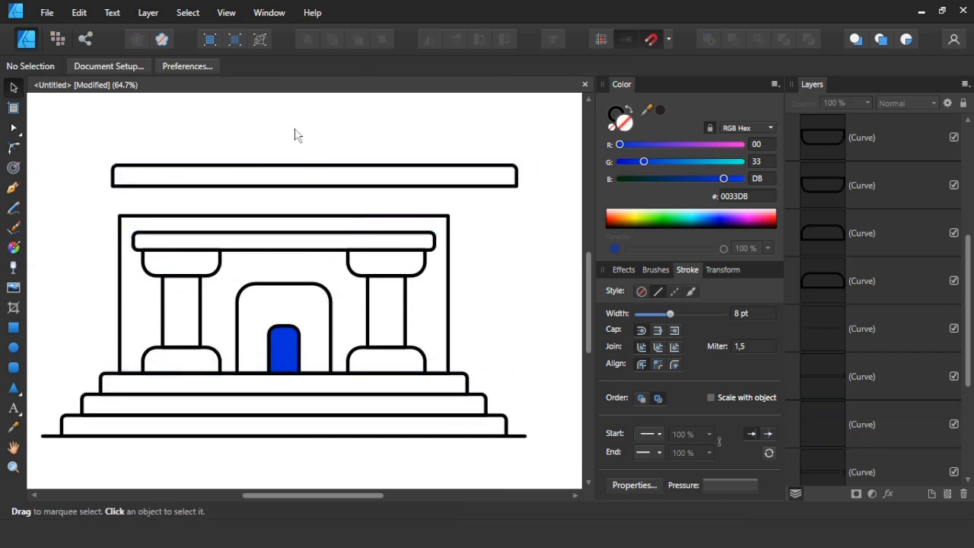
Give the roof slab square upper corners and rounded lower corners with a 20 pt radius.
left_click(276, 165)
key("a")
left_click_drag(537, 199, 420, 172)
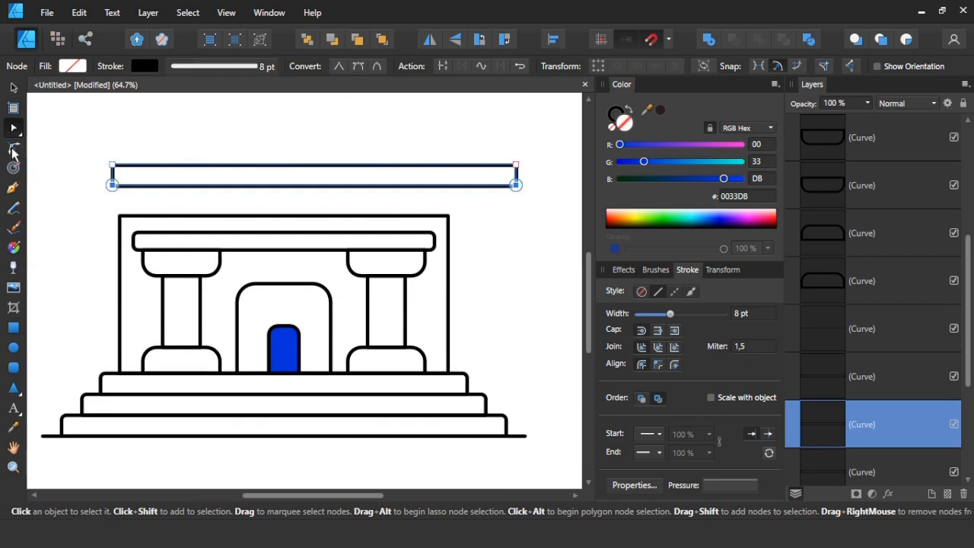
left_click(13, 149)
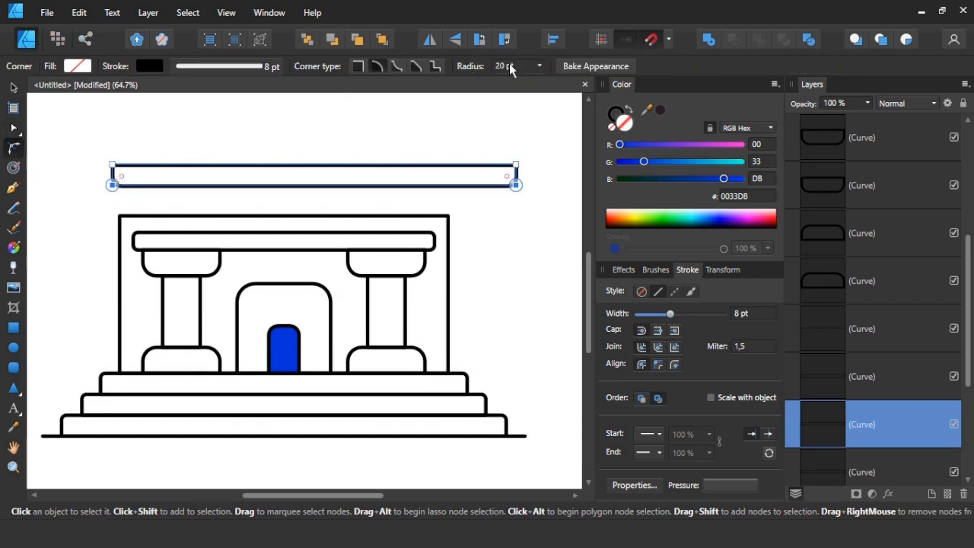
left_click(477, 128)
Seat the roof slab on the wall's upper edge, centred horizontally over the building.
key("v")
left_click(443, 165)
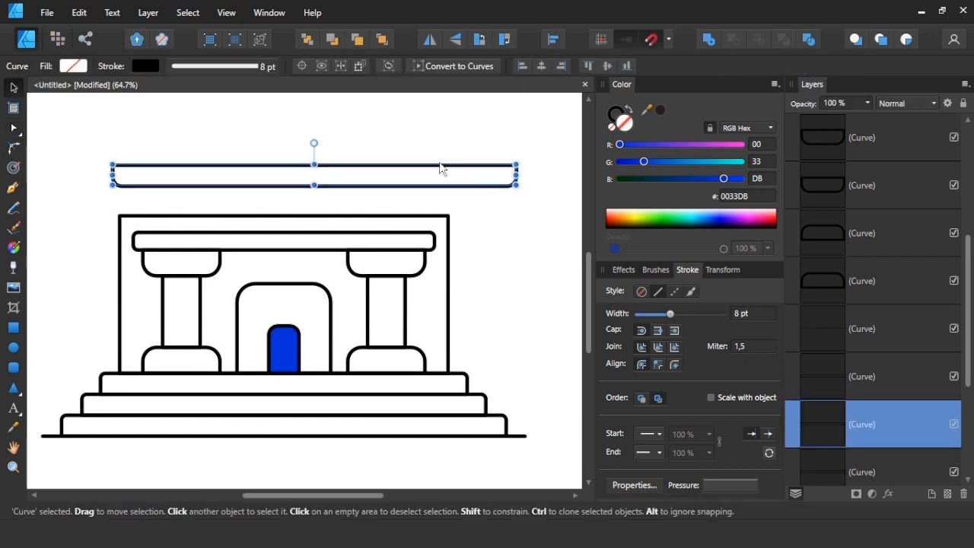
left_click(541, 66)
left_click_drag(415, 194, 415, 225)
left_click(468, 220)
left_click(469, 219)
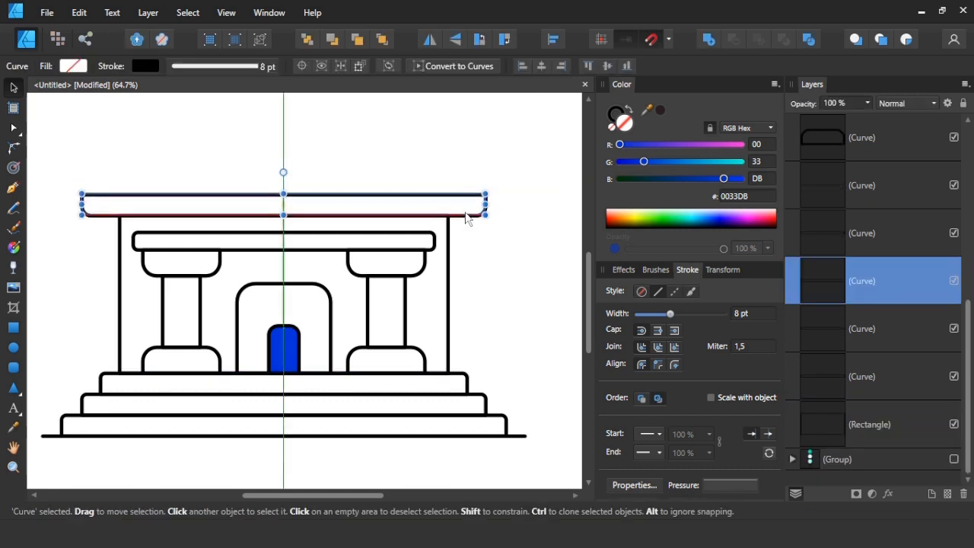
left_click(470, 253)
left_click(467, 221)
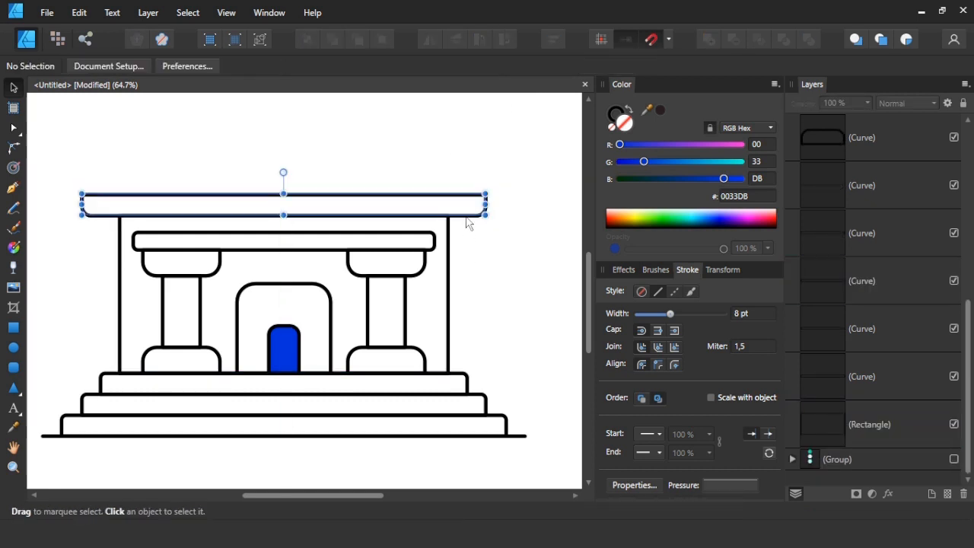
left_click(722, 270)
type("35")
key("Return")
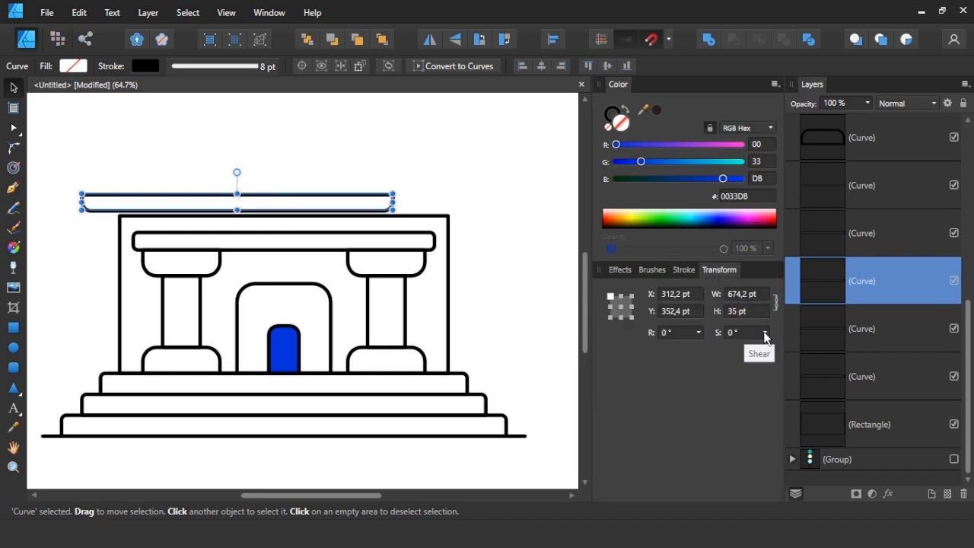
key("ctrl+z")
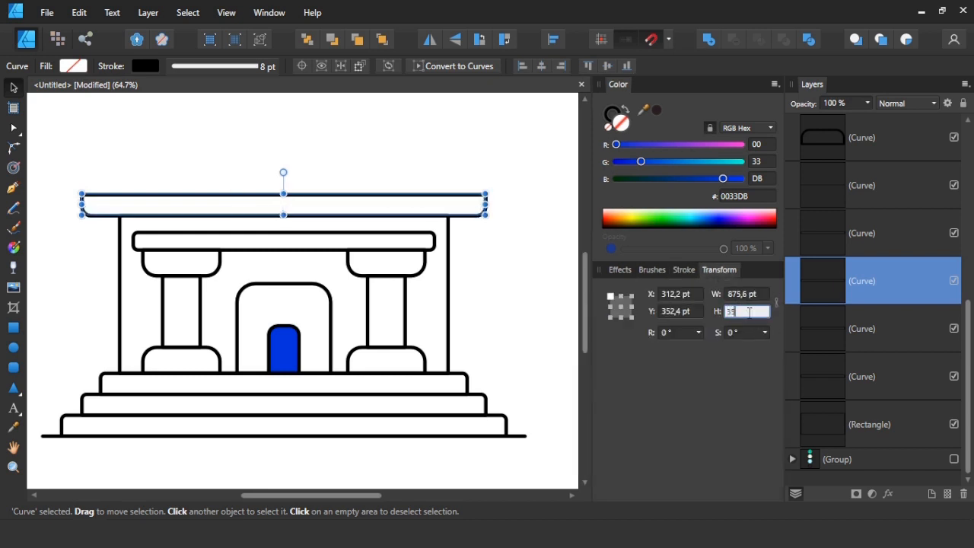
Set the roof slab's height to 35 pt with its proportions unlocked, and narrow it about its centre to about 786 pt wide.
type("35")
key("Return")
left_click_drag(469, 213, 459, 216)
left_click(486, 271)
left_click(470, 214)
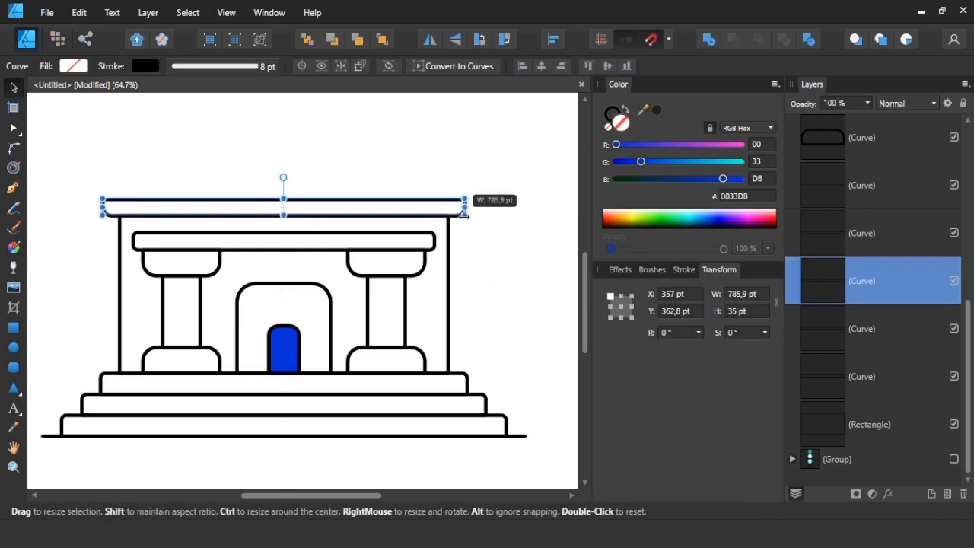
Duplicate the beam onto the roof slab and widen it symmetrically so that it overhangs the slab slightly.
left_click(502, 272)
mouse_move(356, 238)
left_mouse_down()
mouse_move(357, 169)
mouse_move(360, 185)
left_mouse_up()
left_click_drag(434, 189, 479, 191)
left_click(514, 198)
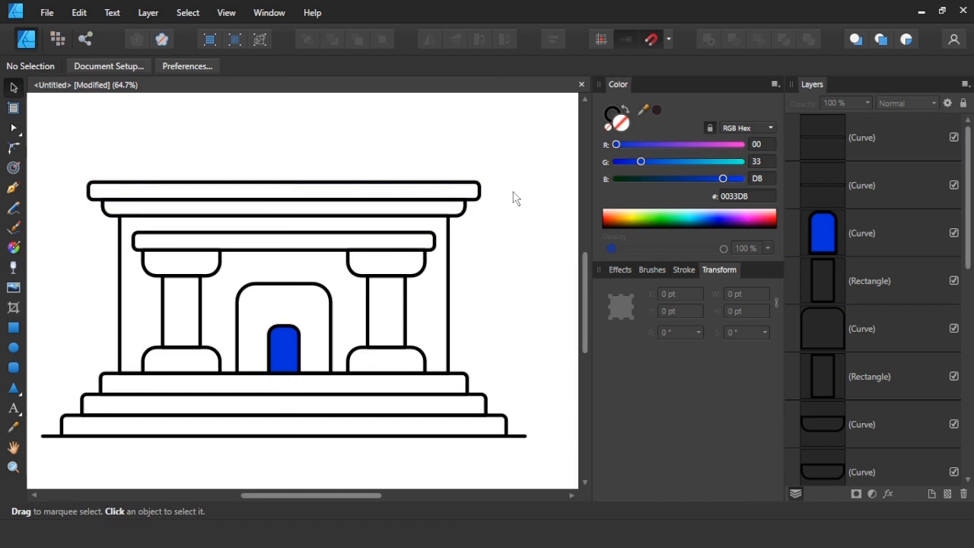
Duplicate the beam as a small block centred on the roof, about 277 pt wide and 41 pt high.
left_click(314, 239)
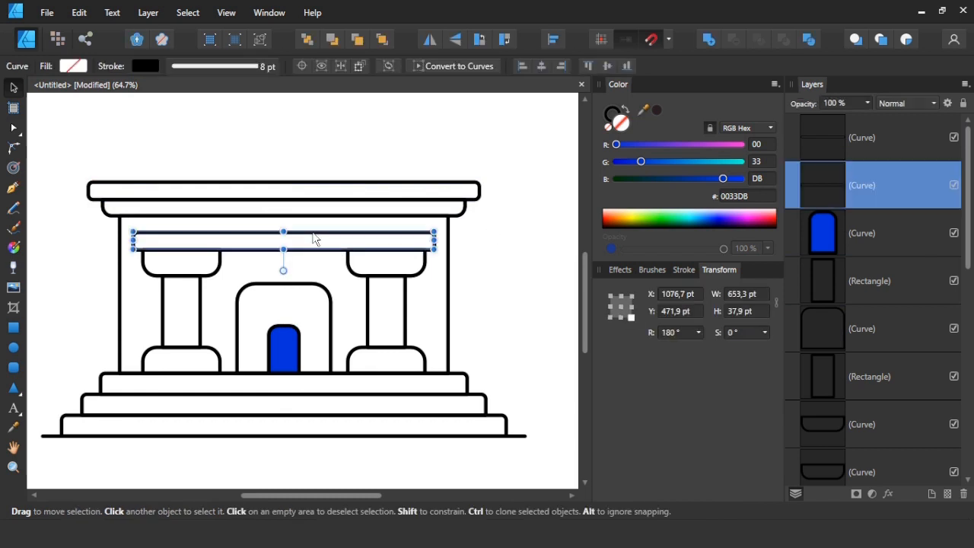
left_click_drag(318, 242, 283, 181)
left_click_drag(437, 160, 347, 258)
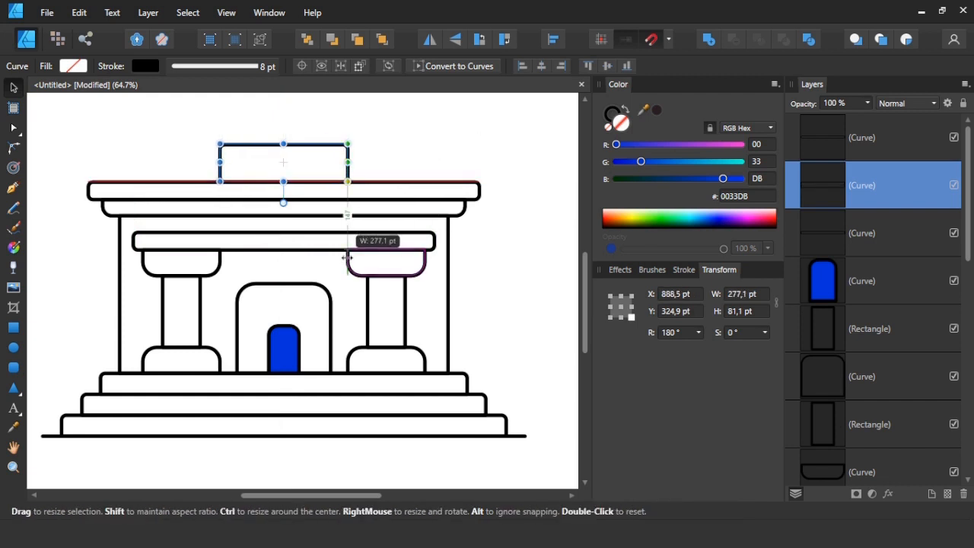
left_click_drag(283, 143, 283, 162)
left_click(409, 139)
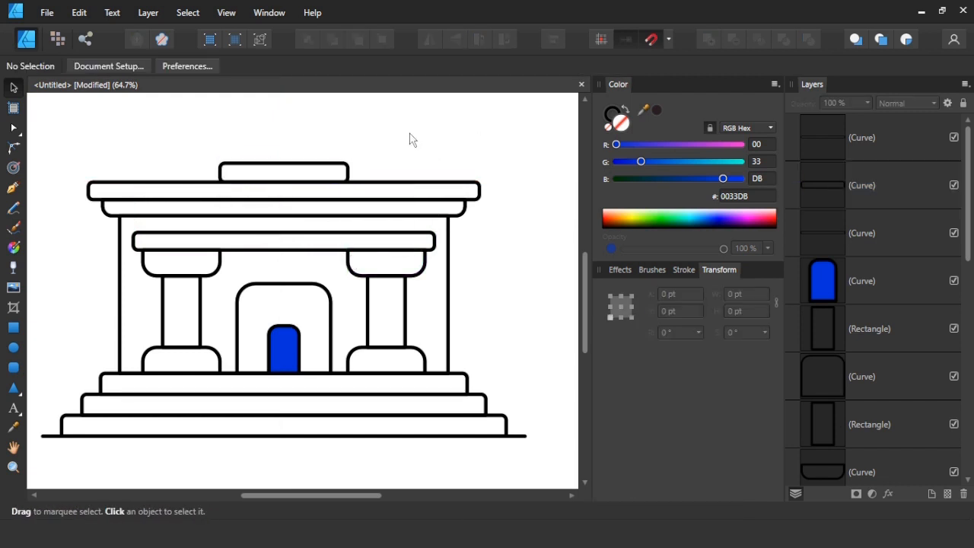
Give the small roof block square corners.
left_click_drag(408, 134, 211, 207)
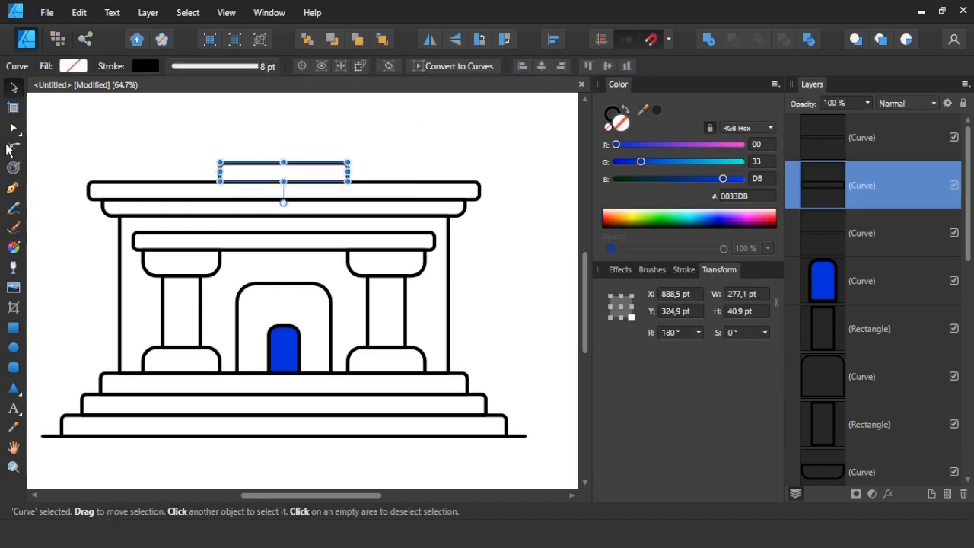
left_click(11, 148)
key("v")
left_click_drag(383, 135, 200, 192)
key("c")
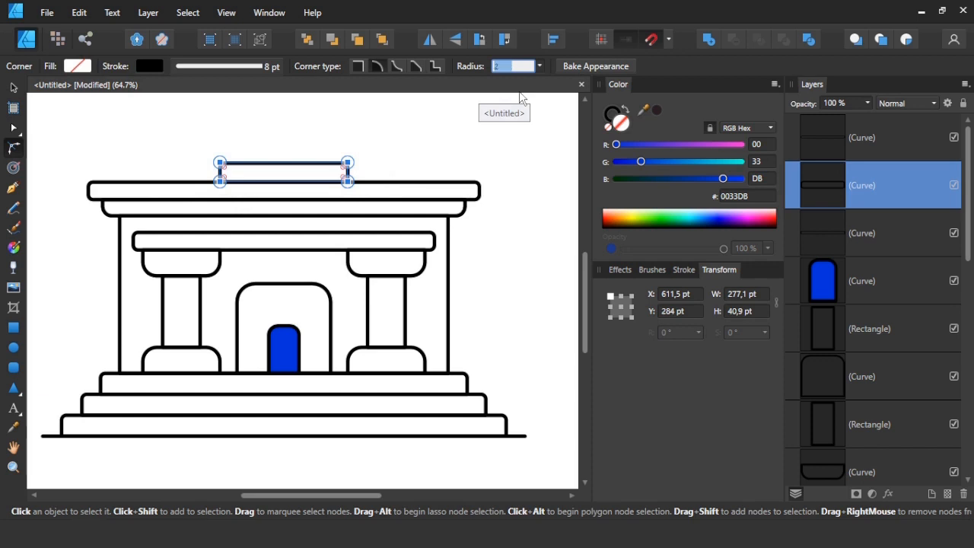
left_click(421, 156)
key("v")
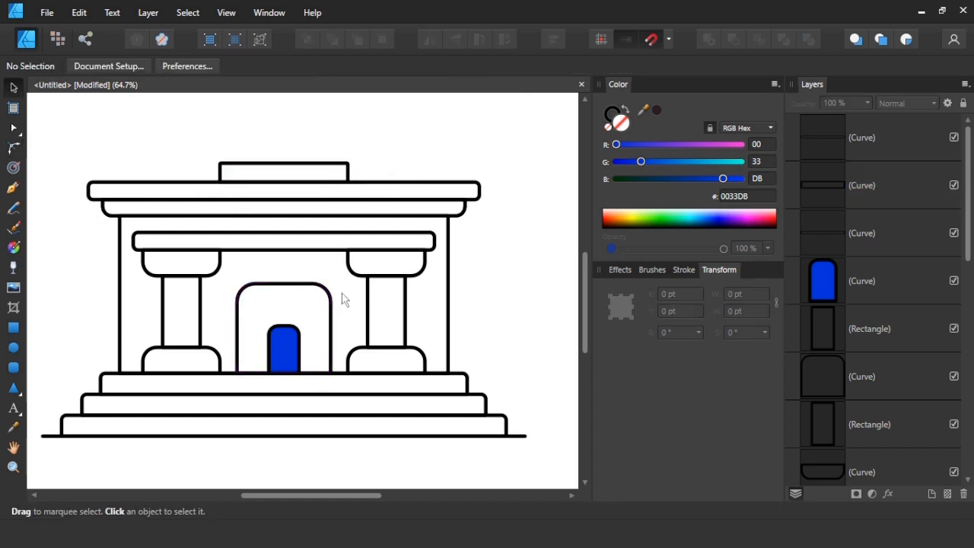
Duplicate a column shaft, centre it on the small roof block, make it taller and widen it to about 203 pt, matching the doorway arch.
mouse_move(367, 313)
left_mouse_down()
mouse_move(331, 268)
mouse_move(273, 138)
left_mouse_up()
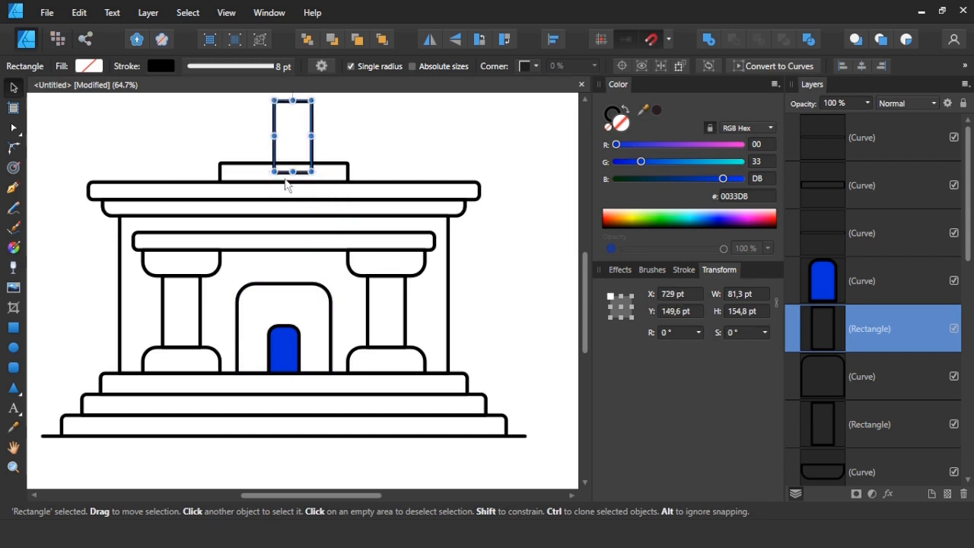
scroll(296, 220, "up", 3)
left_click_drag(293, 278, 220, 240)
mouse_move(311, 238)
left_mouse_down()
mouse_move(348, 238)
mouse_move(322, 238)
mouse_move(330, 238)
left_mouse_up()
left_click_drag(283, 206, 282, 175)
left_click_drag(330, 223, 325, 222)
left_click(389, 233)
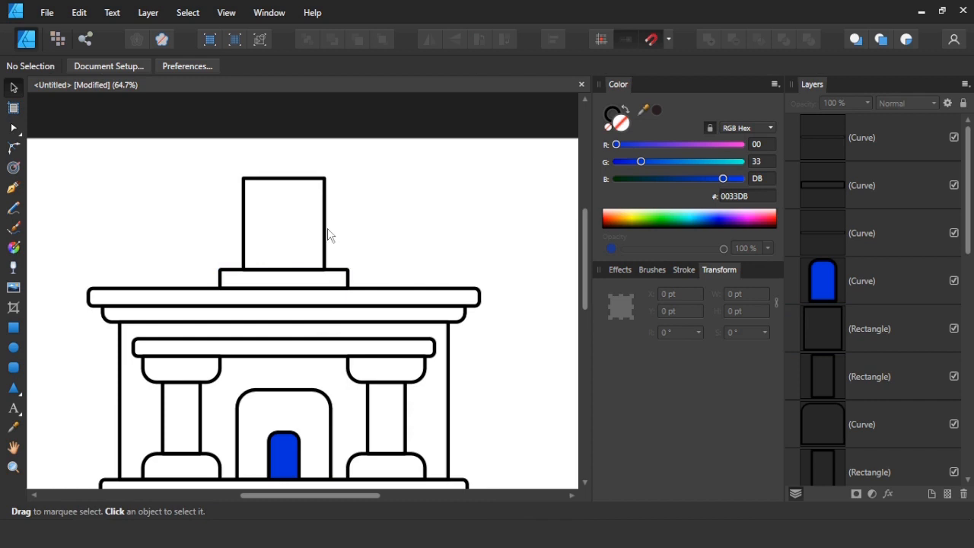
left_click(327, 234)
left_click_drag(326, 221, 331, 221)
left_click(369, 232)
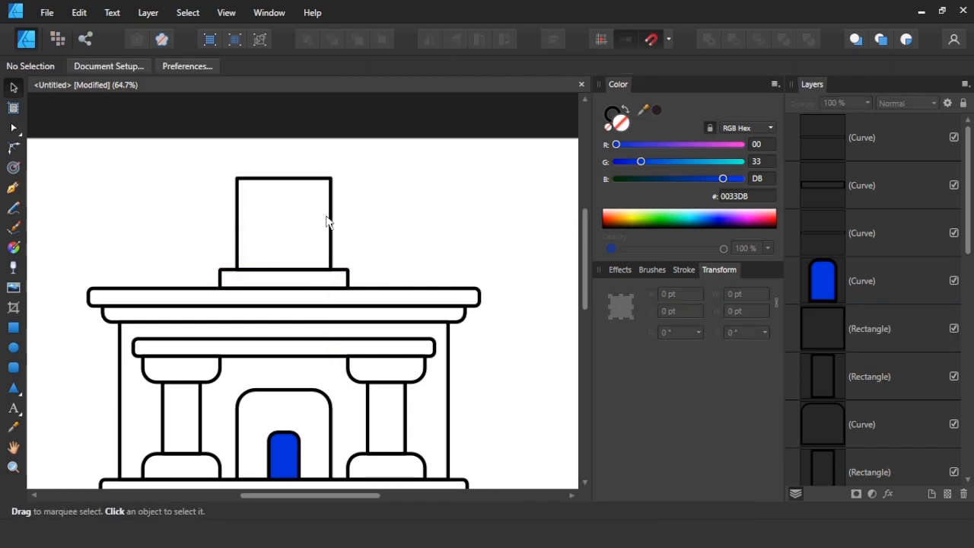
Round the two upper corners of the rooftop rectangle into a full arch, with a radius of about 107 pt.
left_click(329, 228)
key("c")
left_click_drag(221, 164, 359, 208)
left_click_drag(245, 191, 278, 242)
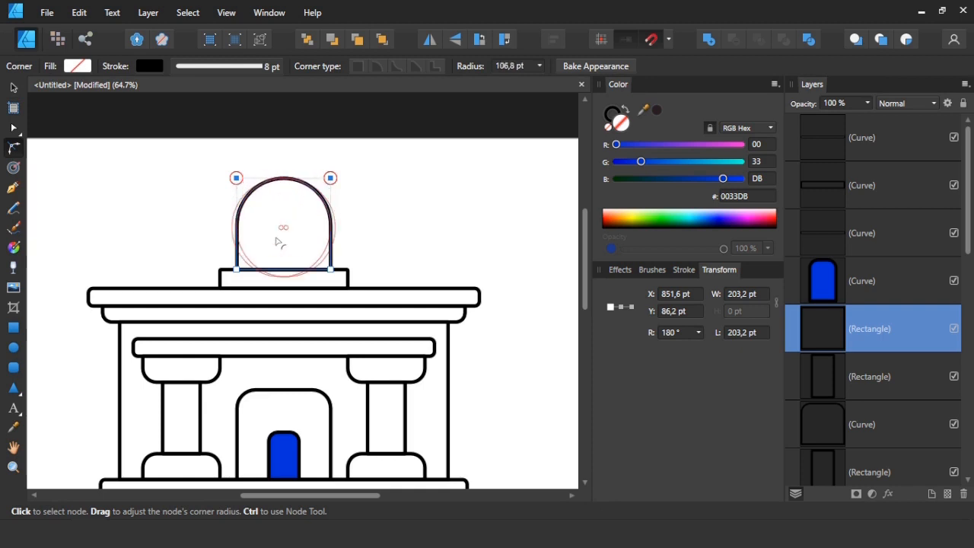
left_click(386, 233)
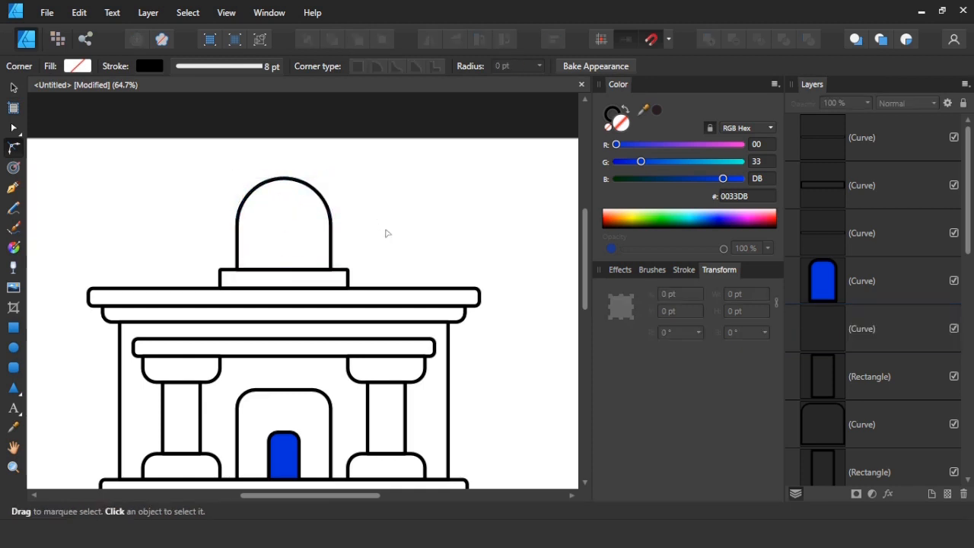
Draw an unfilled circle centred inside the rooftop arch, leaving an even margin to its curved outline.
left_click(14, 348)
left_click_drag(281, 224, 314, 255)
key("v")
left_click(384, 225)
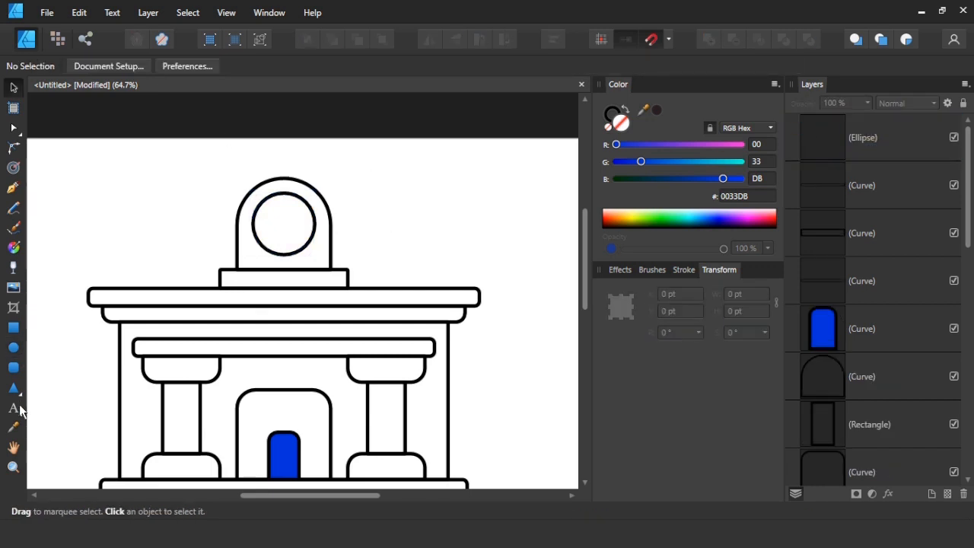
Add a large $ as art text beside the rooftop arch and shorten it to about 188 pt high.
left_click(14, 408)
left_click(423, 246)
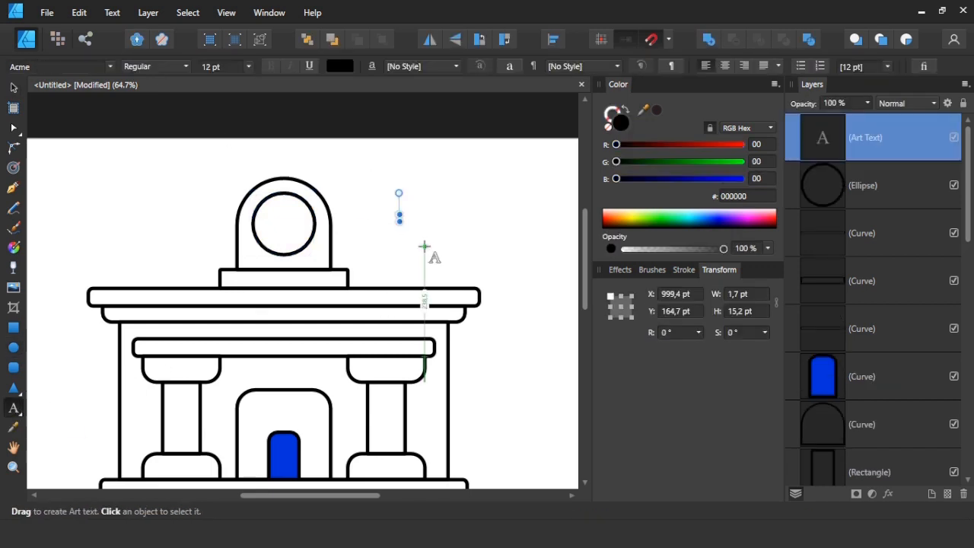
left_click_drag(399, 218, 494, 304)
type("$")
key("Escape")
left_click(386, 183)
left_click_drag(427, 275, 405, 225)
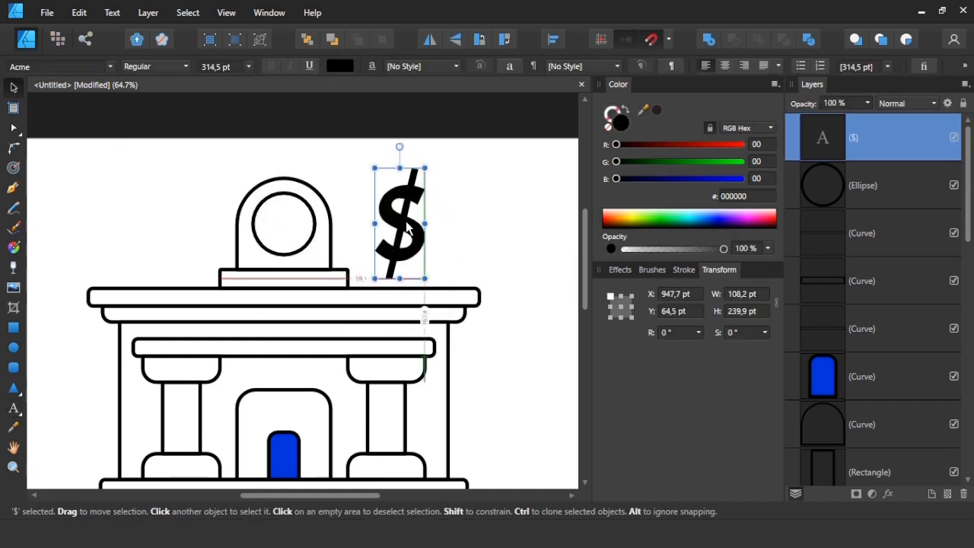
left_click_drag(399, 280, 399, 262)
Convert the $ text to curves.
scroll(448, 244, "up", 5)
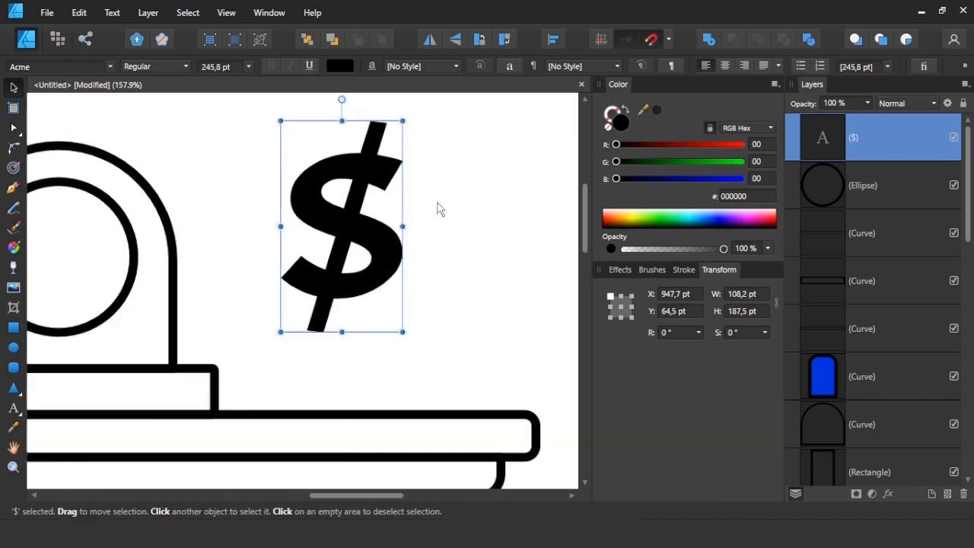
left_click(148, 13)
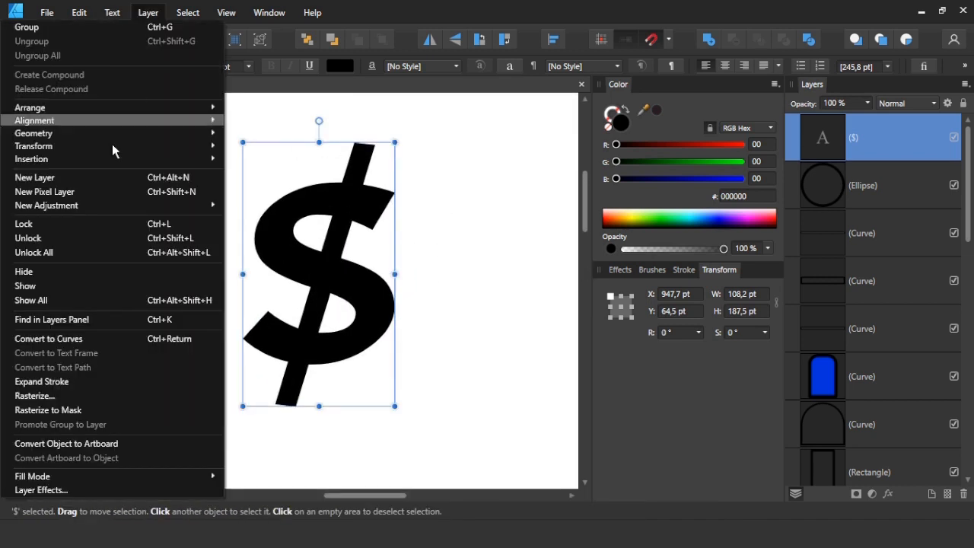
left_click(58, 381)
right_click(293, 275)
left_click(155, 227)
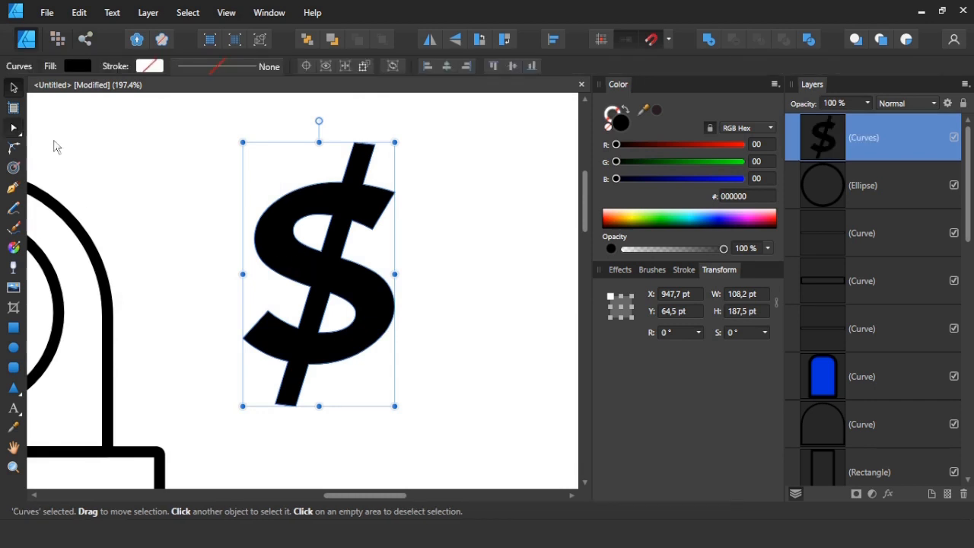
Draw a closed four-sided Pen shape across the diagonal bar in the upper opening of the $.
left_click(13, 128)
left_click(13, 328)
scroll(369, 246, "up", 3)
left_click(13, 187)
left_click(247, 202)
left_click(335, 210)
left_click(344, 243)
left_click(247, 245)
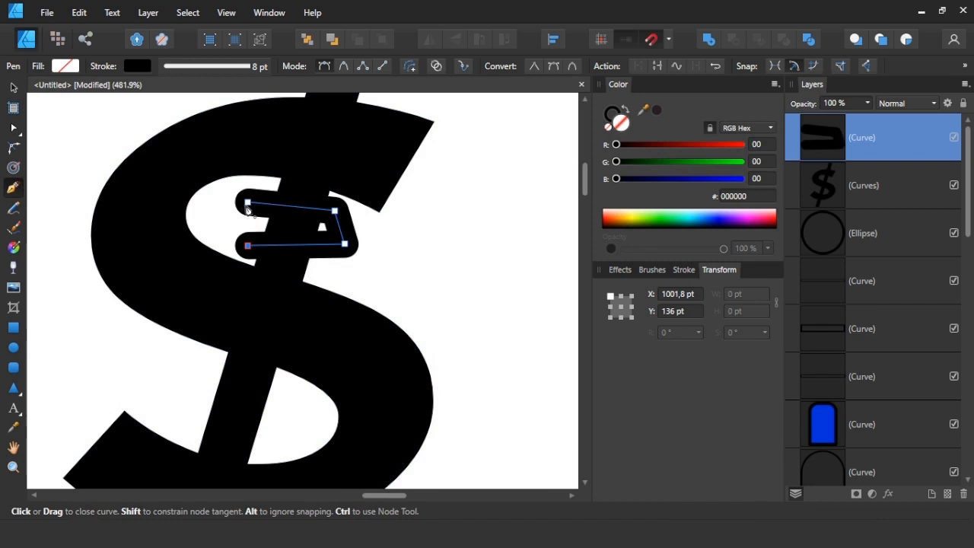
left_click(248, 205)
Draw a second closed four-sided Pen shape across the diagonal bar in the lower opening of the $.
scroll(282, 237, "down", 1)
left_click(195, 317)
left_click(293, 363)
left_click(283, 402)
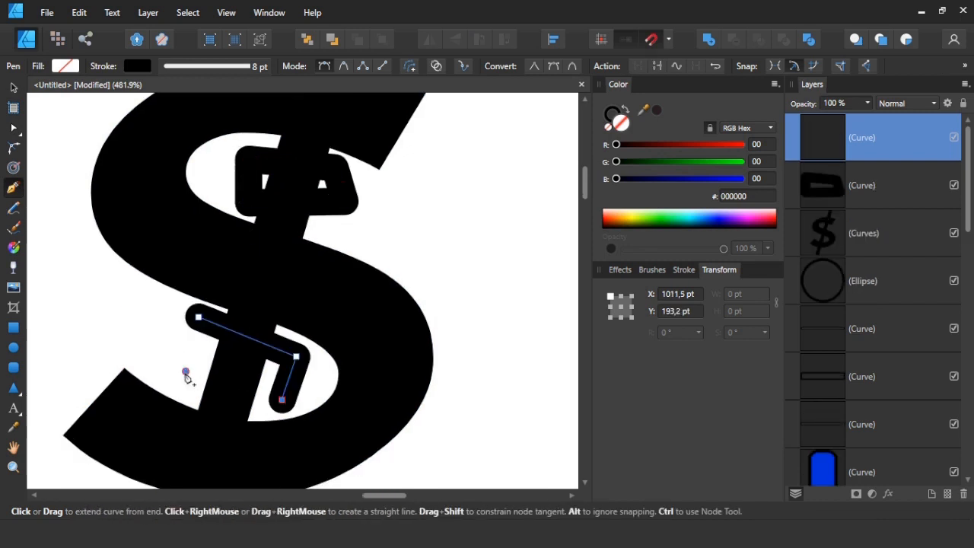
left_click(184, 373)
left_click(195, 317)
Subtract the lower four-sided shape from the $ to cut through its diagonal bar.
key("v")
left_click(350, 294, "shift")
left_click(733, 39)
left_click(445, 261)
scroll(311, 275, "up", 2)
left_click(310, 281)
left_click(370, 235, "shift")
left_click(733, 40)
key("ctrl+z")
key("ctrl+z")
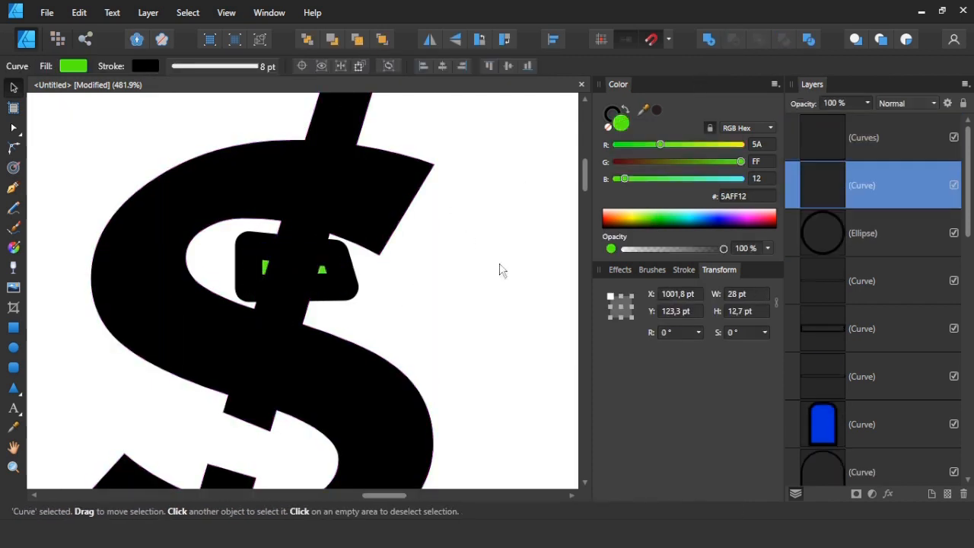
Subtract the upper four-sided shape from the $ to cut through the bar in the upper opening.
right_click(325, 288)
mouse_move(161, 152)
left_click(348, 156)
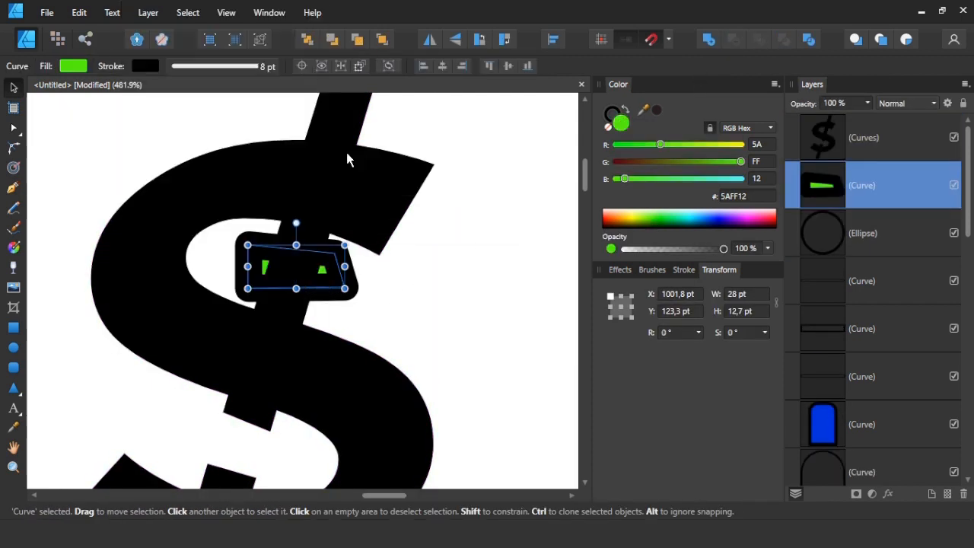
left_click(382, 196, "shift")
left_click(733, 40)
Delete the nodes of the leftover bar stubs inside both openings of the $, leaving a clean S curve.
key("a")
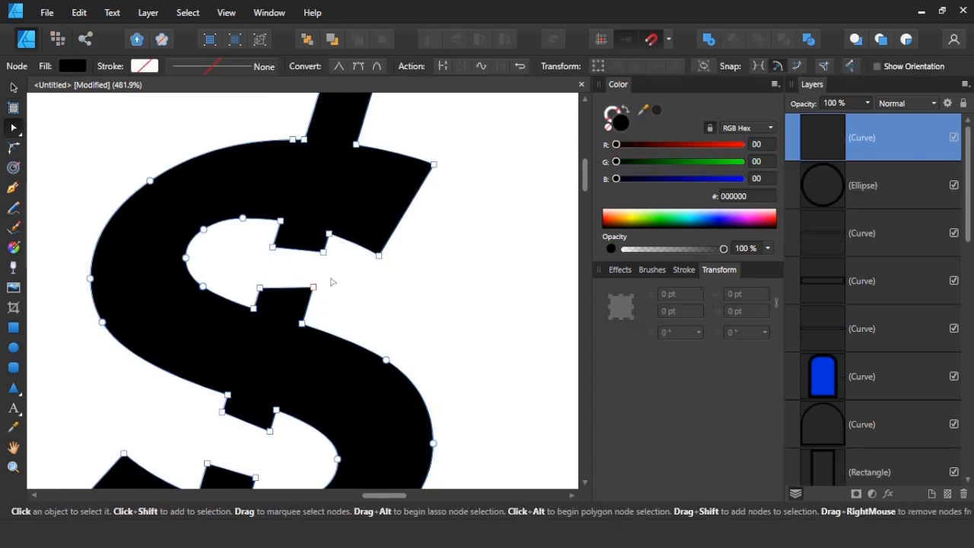
left_click_drag(245, 277, 339, 242)
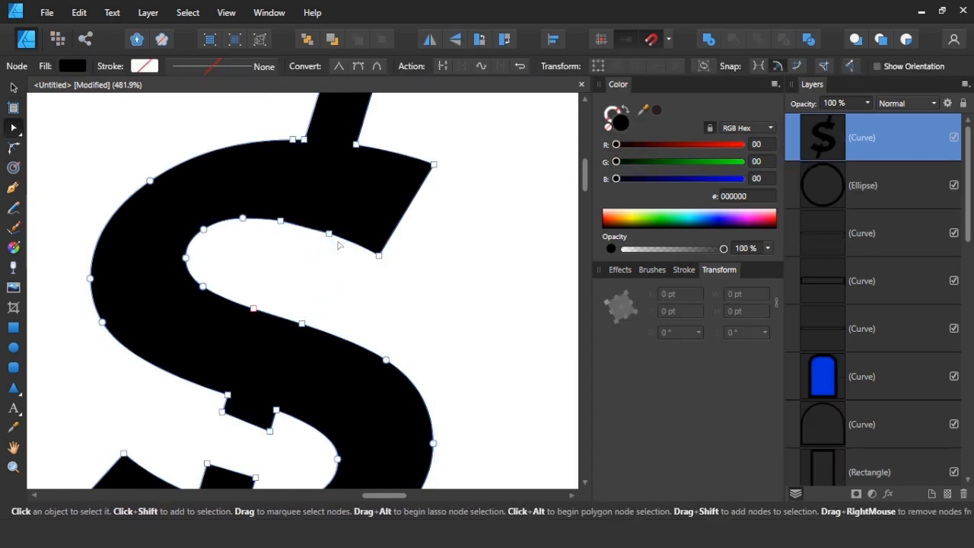
scroll(304, 282, "down", 3)
left_click_drag(192, 285, 262, 360)
key("Delete")
key("Delete")
left_click_drag(207, 301, 196, 279)
key("Delete")
Round the lower-left end of the S by converting its two corner nodes to smooth nodes.
scroll(195, 279, "down", 5)
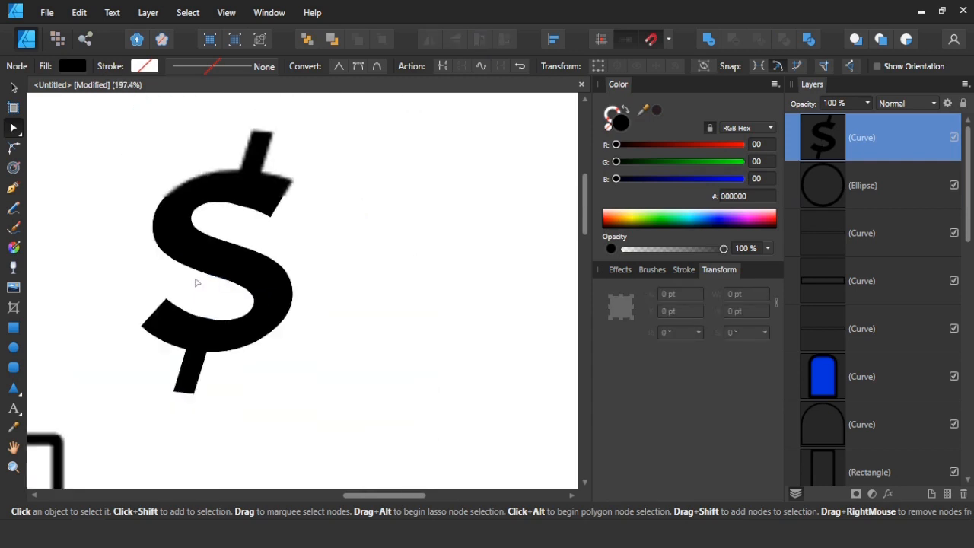
scroll(175, 371, "up", 5)
left_click_drag(124, 209, 268, 346)
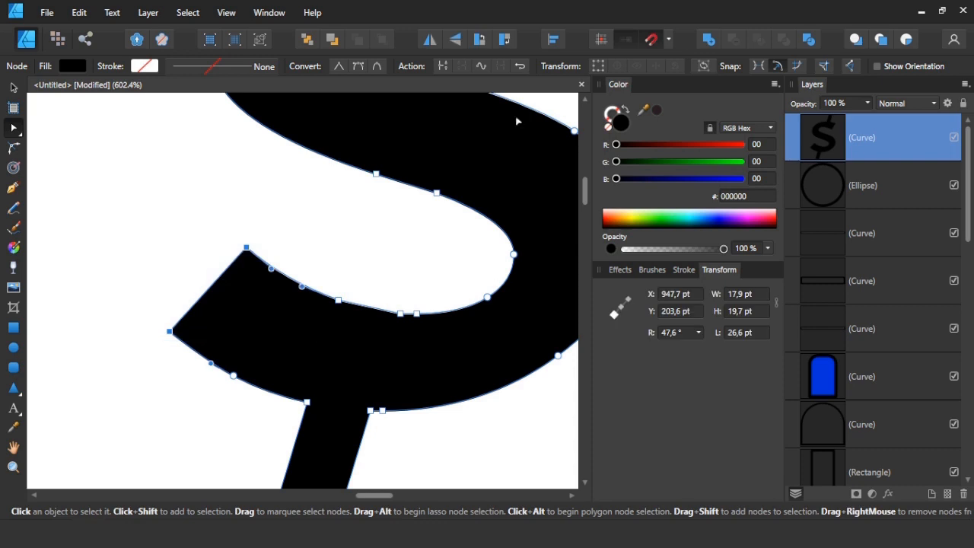
left_click(360, 67)
left_click(192, 206)
scroll(160, 217, "down", 3)
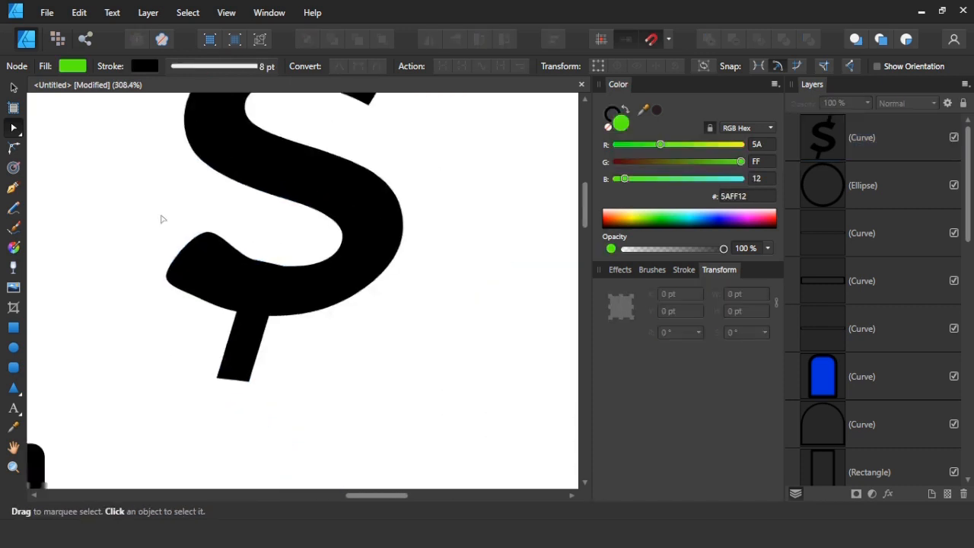
Round the lower end of the diagonal bar by converting its two corner nodes to smooth nodes.
scroll(213, 372, "up", 4)
left_click(253, 362)
left_click_drag(164, 425, 338, 379)
left_click(359, 67)
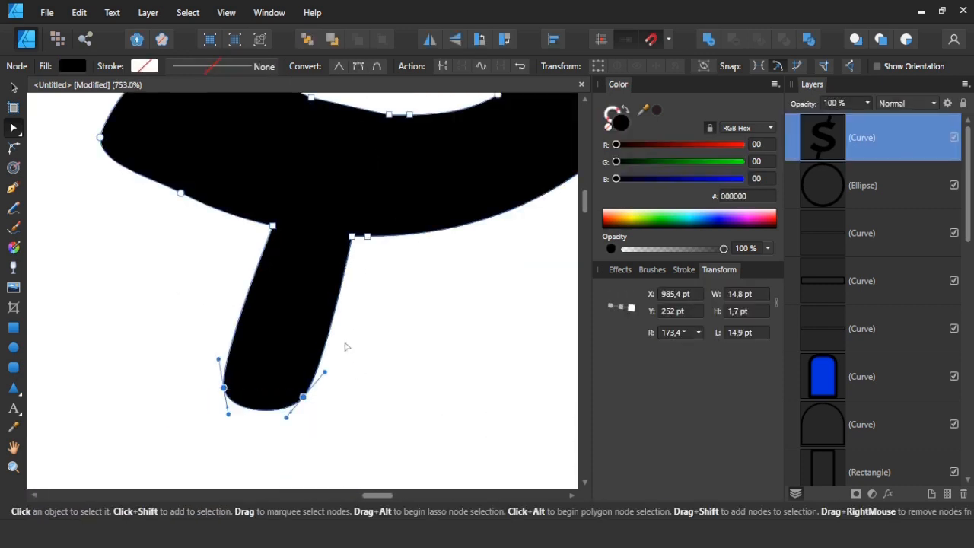
left_click(343, 346)
Round the upper end of the diagonal bar by converting its two corner nodes to smooth nodes.
scroll(254, 328, "down", 5)
scroll(309, 170, "up", 4)
left_click(293, 171)
left_click_drag(343, 118, 249, 149)
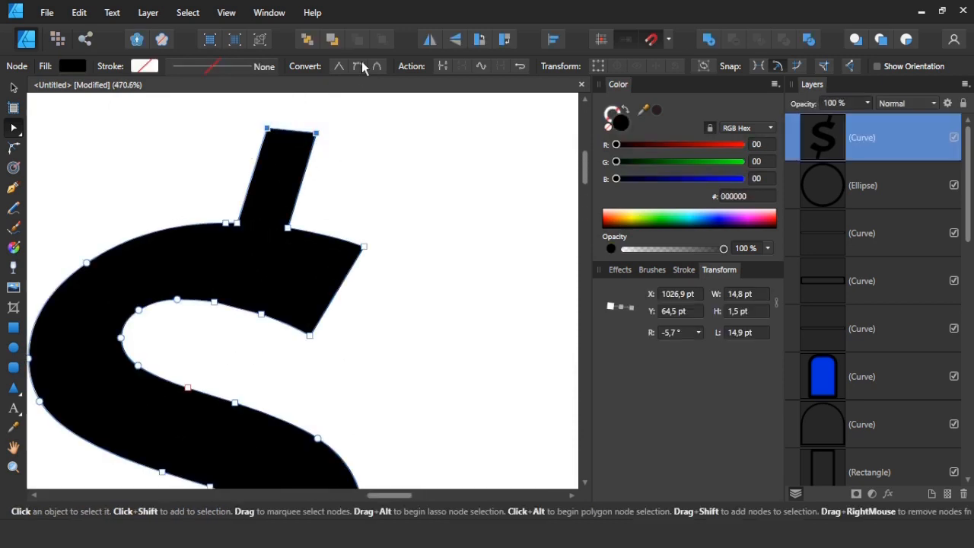
left_click(360, 67)
left_click(394, 240)
Round the upper-right end of the S by converting its two corner nodes to smooth nodes.
left_click(357, 255)
left_click_drag(426, 239, 287, 362)
left_click(360, 67)
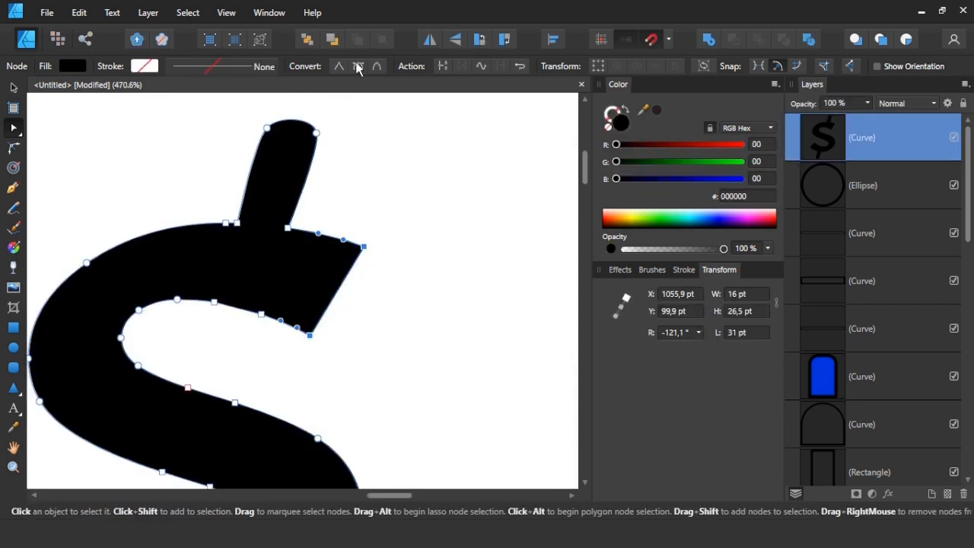
left_click(400, 220)
scroll(402, 224, "down", 6)
scroll(403, 225, "up", 5)
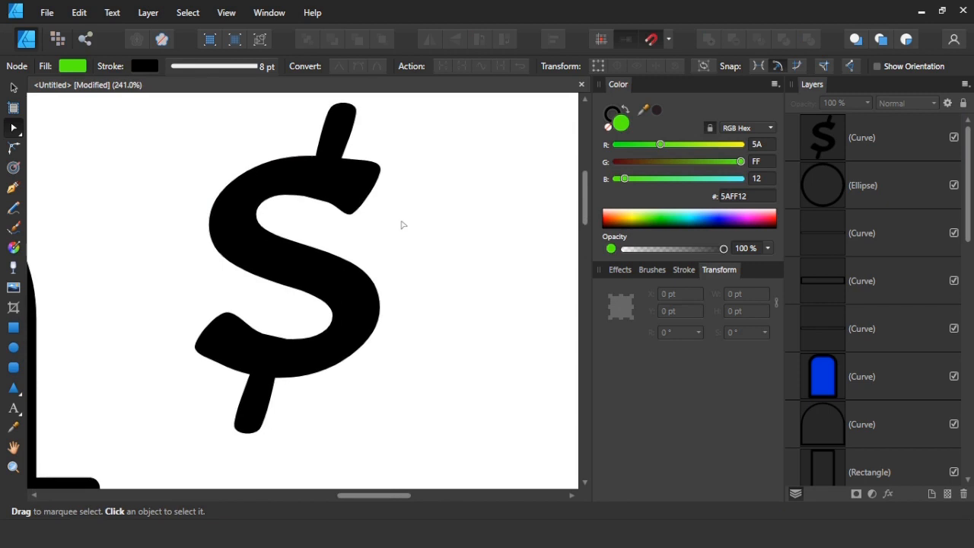
Undo the smooth-node conversions on the ends of the S and the diagonal bar.
left_click(431, 226)
key("ctrl+z")
key("ctrl+z")
key("ctrl+z")
key("ctrl+z")
key("ctrl+z")
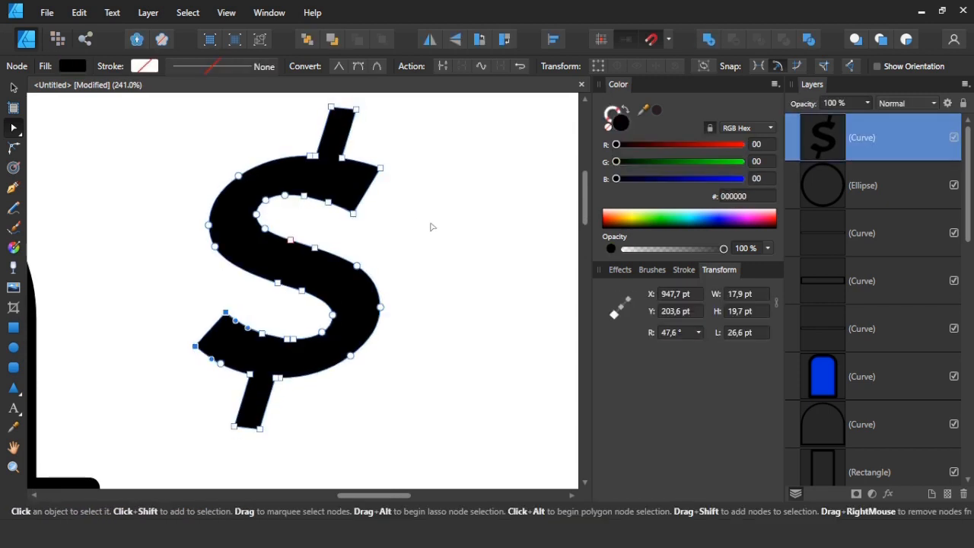
Round the lower-left end of the S with corners of about 8.5 pt and the diagonal bar's lower end with 5 pt corners.
left_click(430, 227)
left_click(185, 318)
left_click_drag(234, 333, 245, 309)
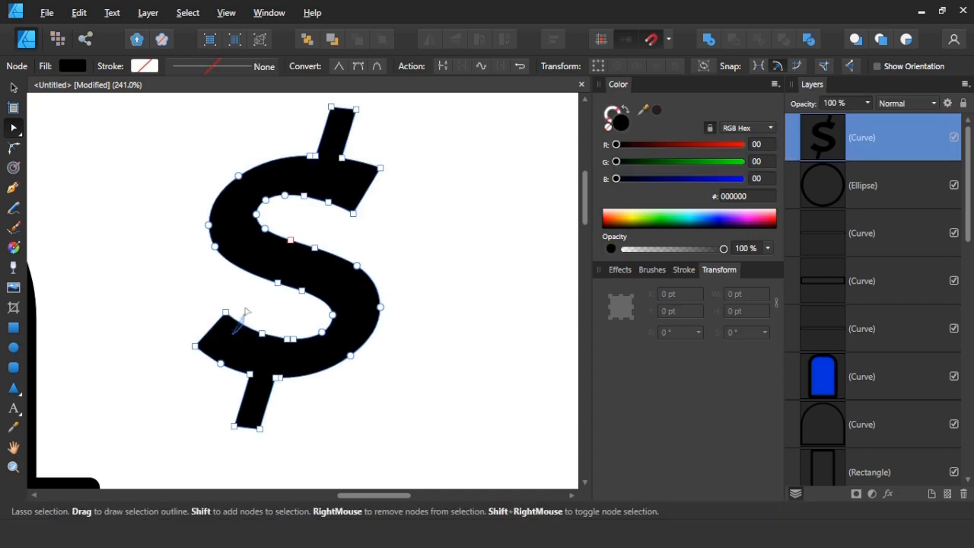
mouse_move(157, 394)
left_mouse_down()
mouse_move(219, 464)
mouse_move(168, 419)
mouse_move(206, 371)
left_mouse_up()
key("c")
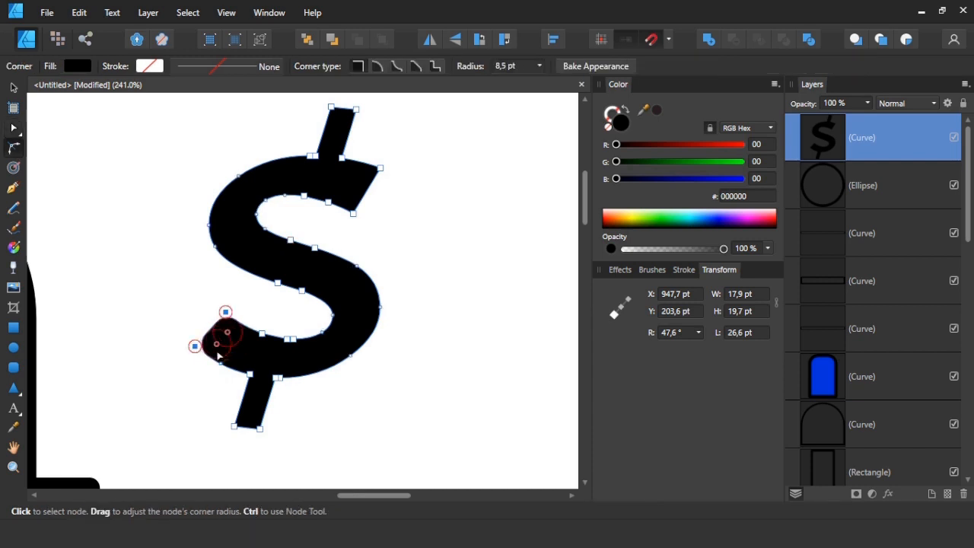
left_click_drag(259, 428, 250, 415)
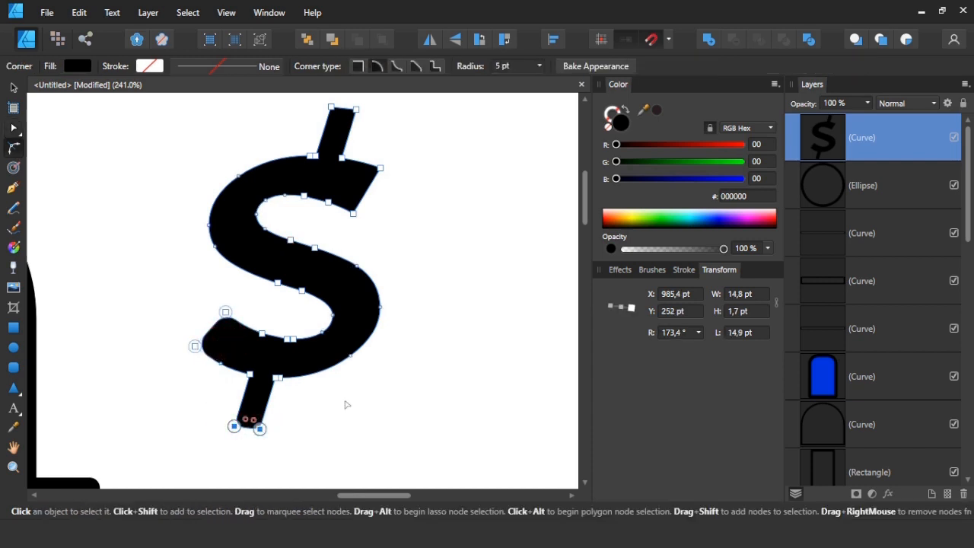
left_click(346, 404)
Round the diagonal bar's upper end and the upper-right end of the S with the Corner tool.
scroll(337, 304, "up", 3)
left_click(333, 222)
left_click_drag(316, 182, 343, 204)
left_click_drag(397, 242, 345, 321)
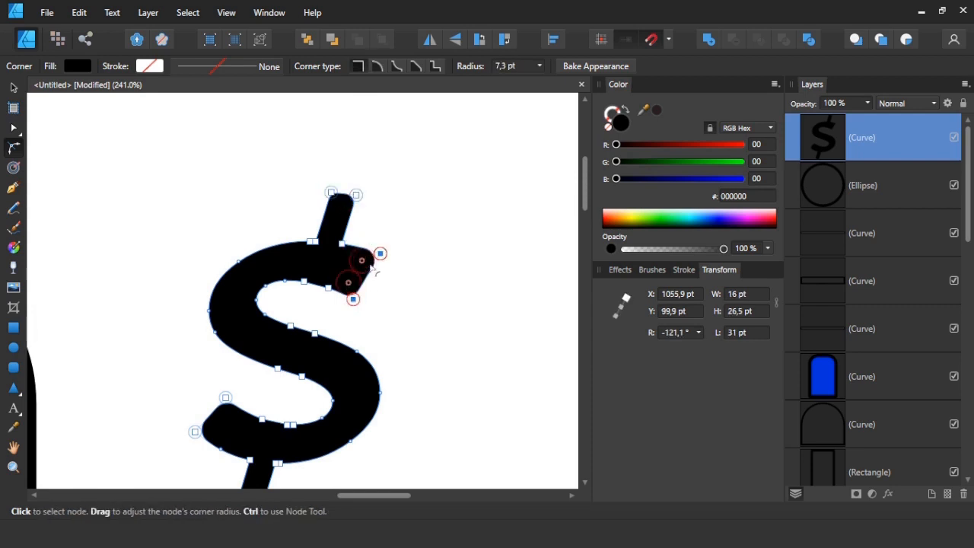
left_click_drag(362, 265, 358, 268)
Scale the dollar sign to about 51 × 89 pt and place it in the centre of the rooftop circle.
scroll(410, 276, "down", 4)
key("v")
left_click(428, 338)
left_click(395, 371)
left_click_drag(398, 372, 213, 351)
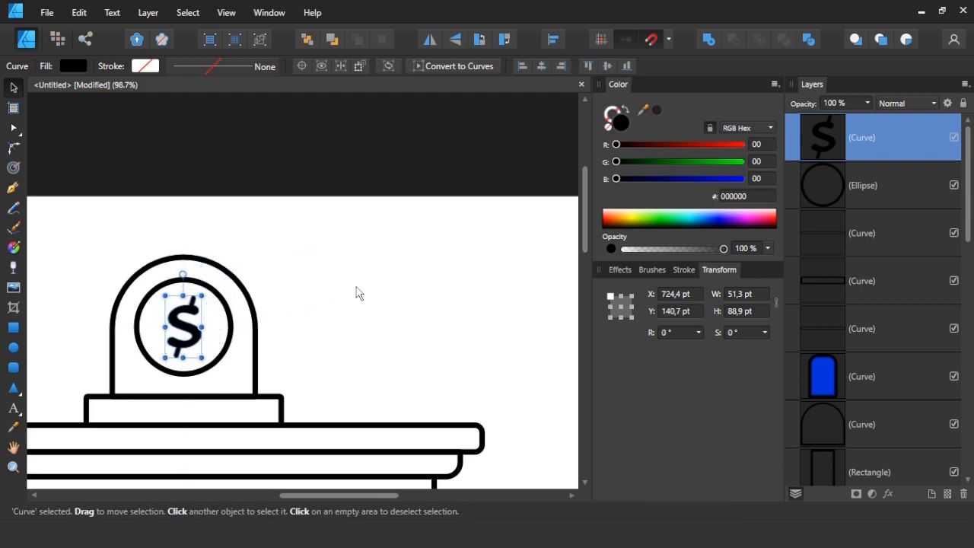
left_click(330, 312)
scroll(330, 312, "down", 5)
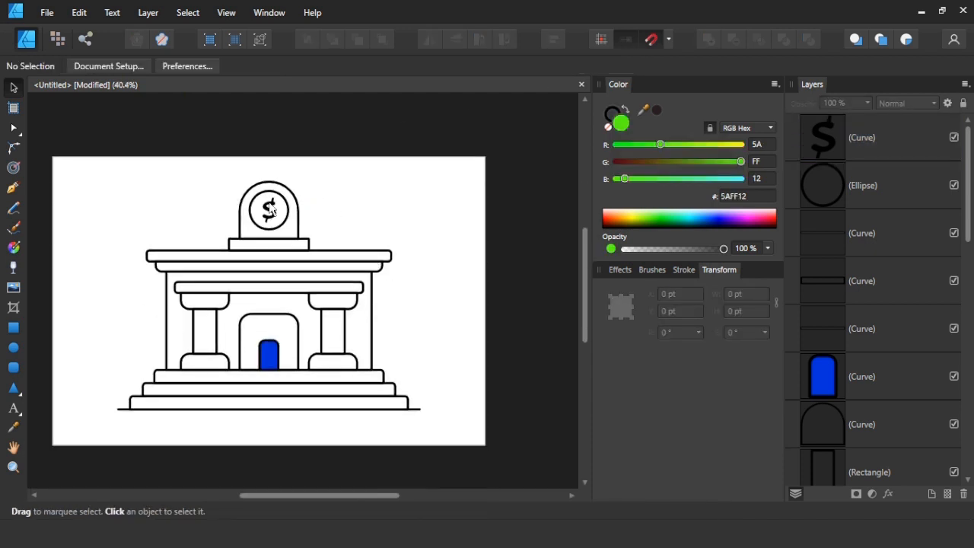
Delete the slanted dollar sign from the rooftop circle.
scroll(270, 209, "up", 10)
left_click(271, 211)
key("Delete")
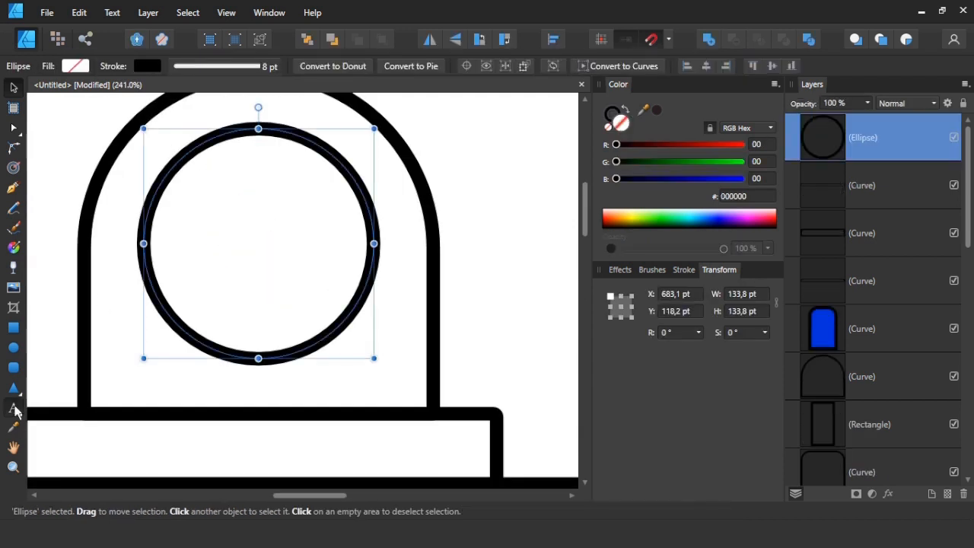
Add the letter s as artistic text in the Acme font inside the rooftop circle, sized to about 105 pt.
left_click(15, 411)
left_click(244, 228)
type("S")
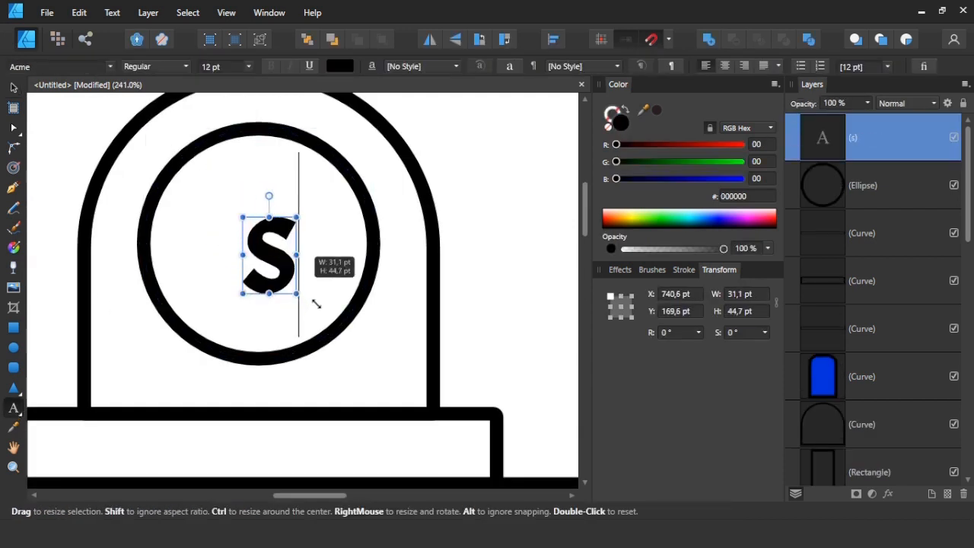
left_click_drag(314, 298, 320, 314)
Convert the letter s to curves, then centre and enlarge it within the rooftop circle.
right_click(61, 164)
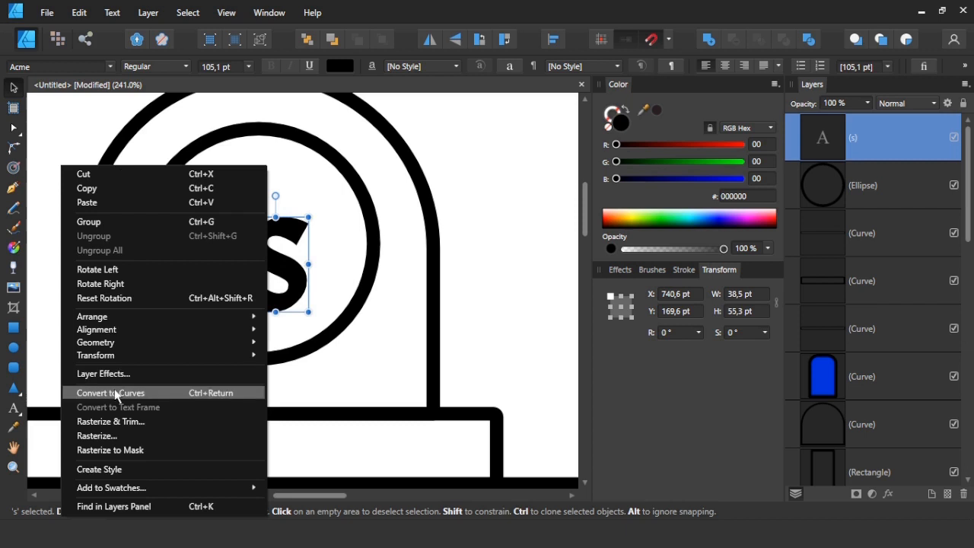
left_click(81, 392)
left_click_drag(275, 267, 301, 244)
left_click_drag(302, 291, 317, 307)
Round the corner nodes at both ends of the S with the Corner tool, using about 7 pt at the upper-right tip.
key("a")
left_click_drag(315, 207, 300, 200)
key("c")
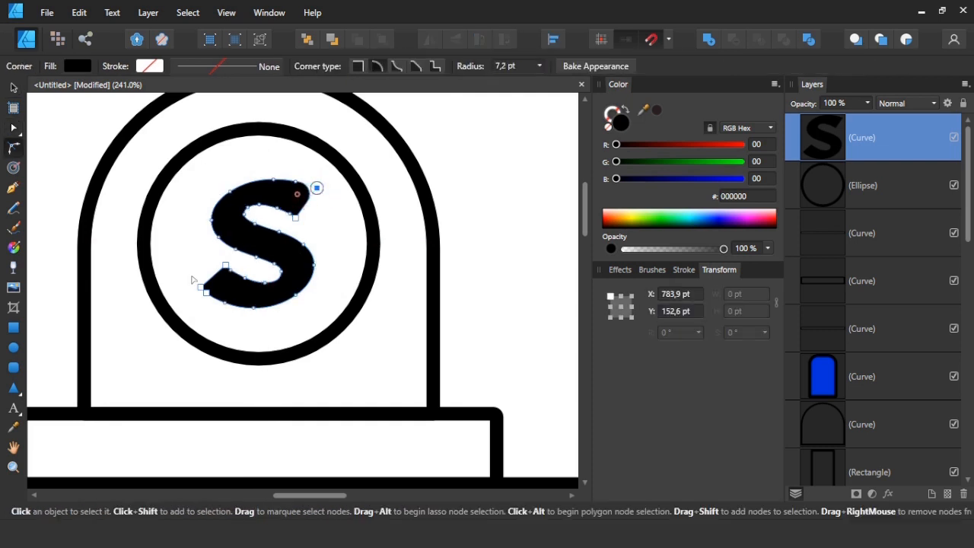
left_click(201, 289)
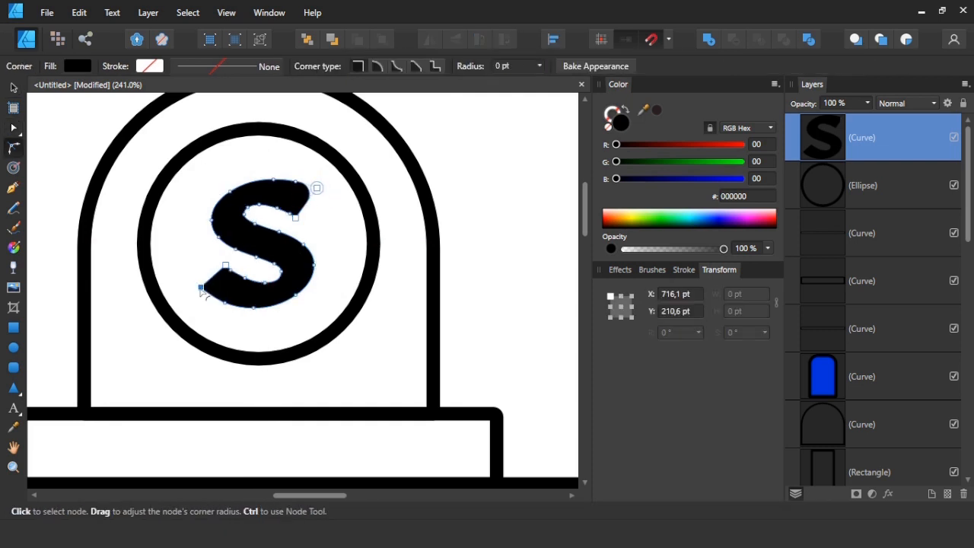
left_click(226, 265)
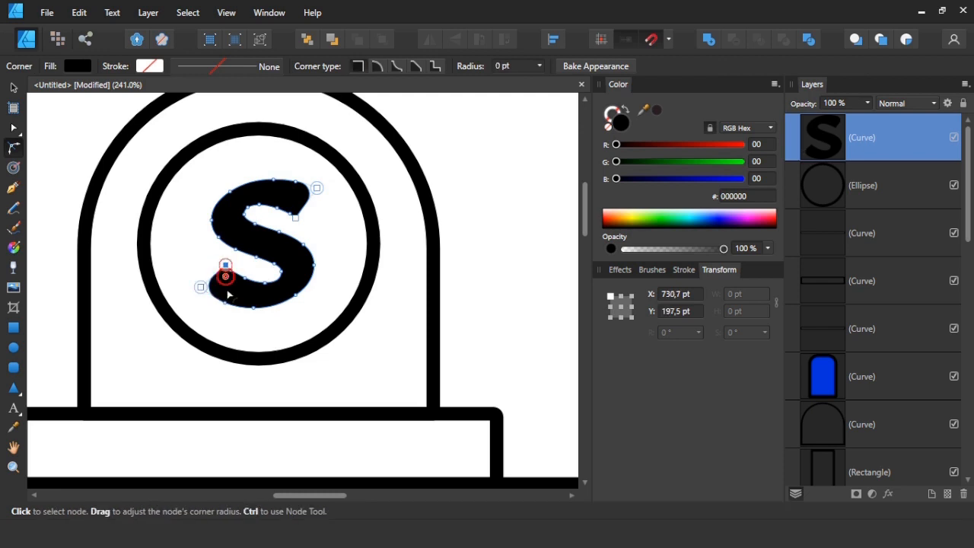
left_click(295, 218)
left_click(331, 230)
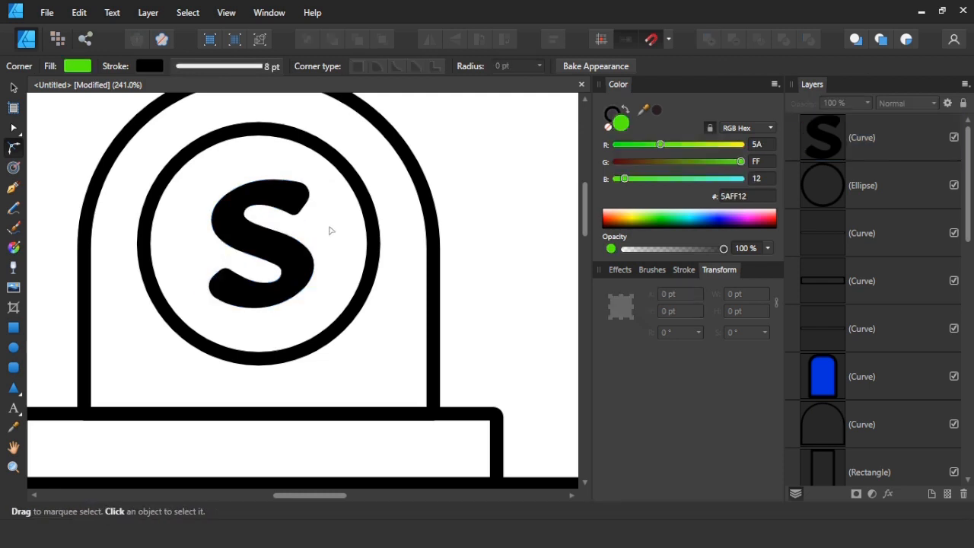
Draw a vertical rectangle about 16 × 100 pt through the S and remove its stroke.
left_click(13, 328)
left_click_drag(270, 324, 274, 333)
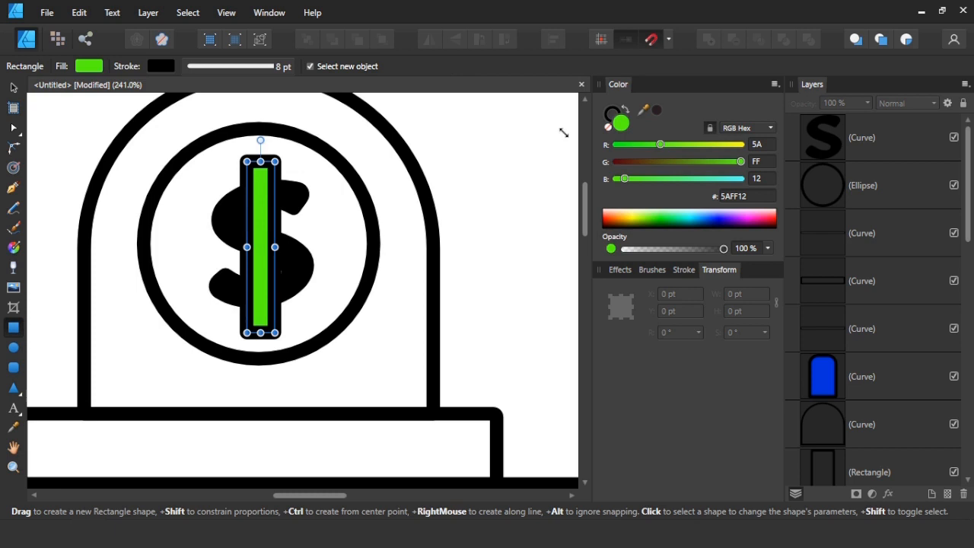
left_click(610, 115)
left_click(608, 126)
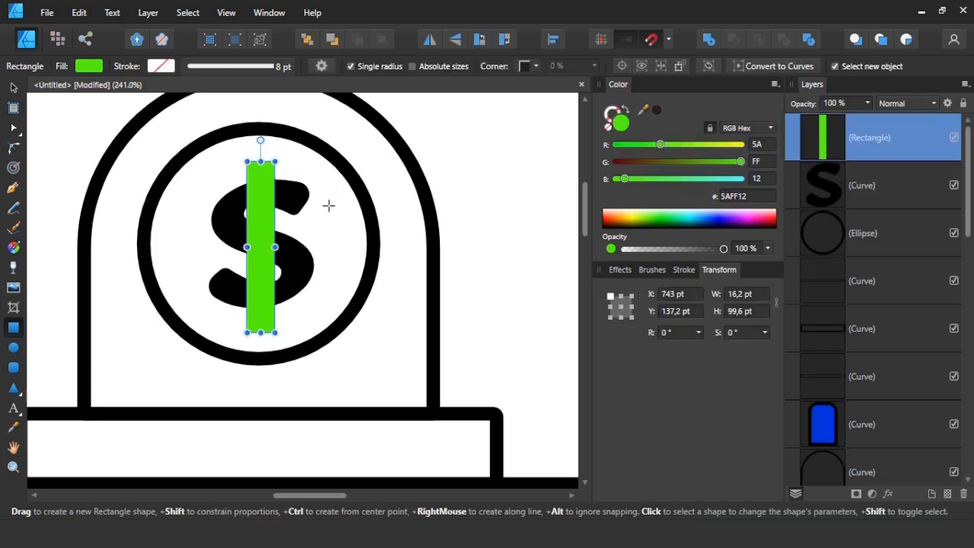
Narrow the vertical bar to about 13.7 pt and fill it with black.
left_click(296, 196)
left_click(266, 202)
left_click_drag(275, 247, 271, 248)
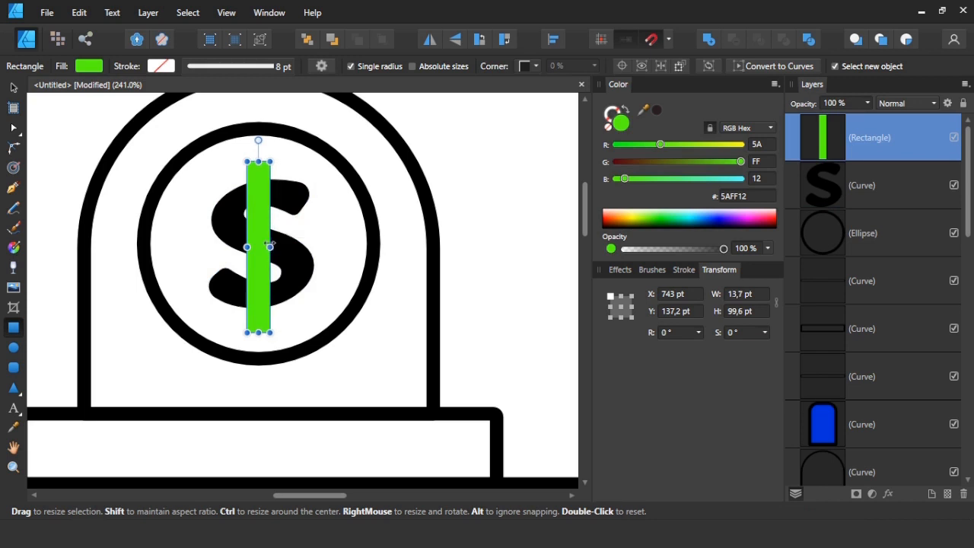
left_click_drag(659, 222, 656, 238)
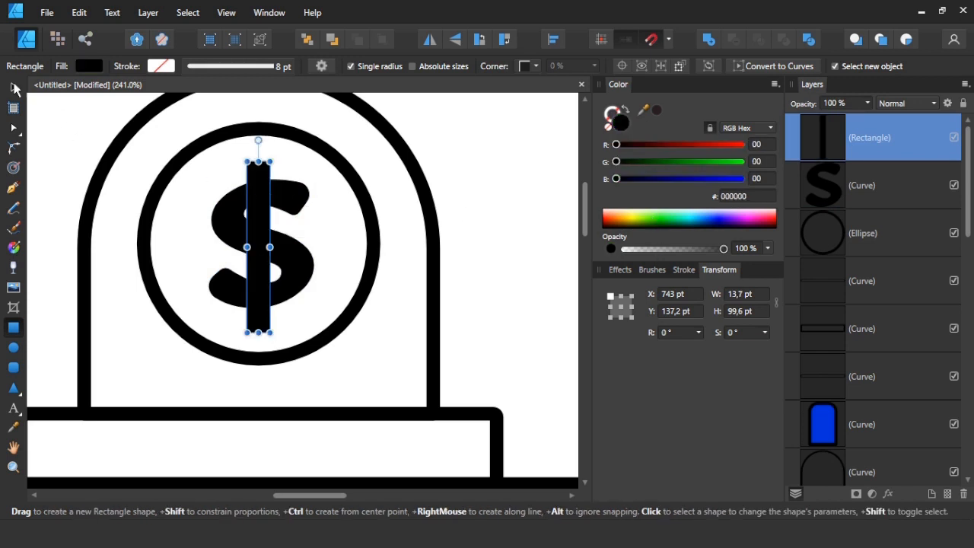
Align the vertical bar and the S on their vertical middles.
key("v")
left_click_drag(497, 127, 176, 398)
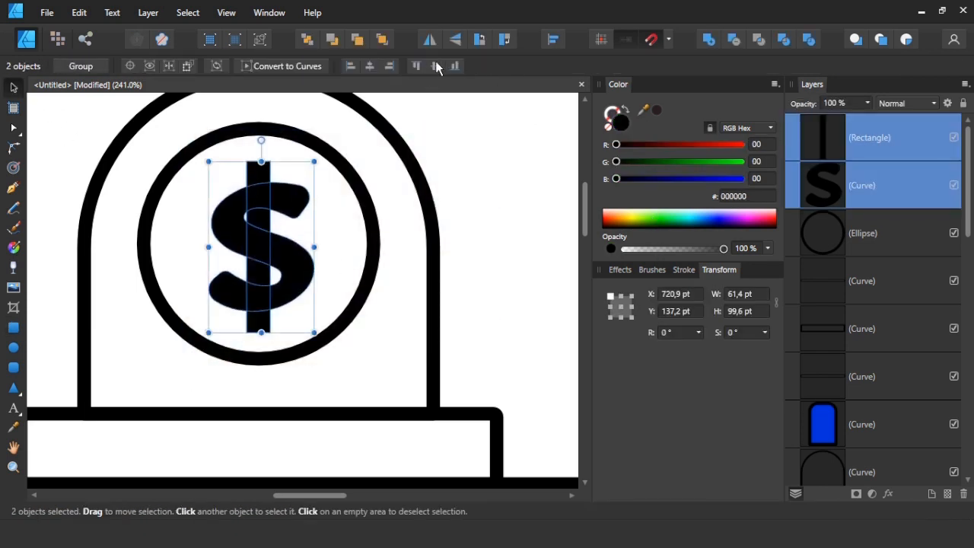
left_click(310, 251)
Round all four corners of the vertical bar with the Corner tool.
left_click(262, 203)
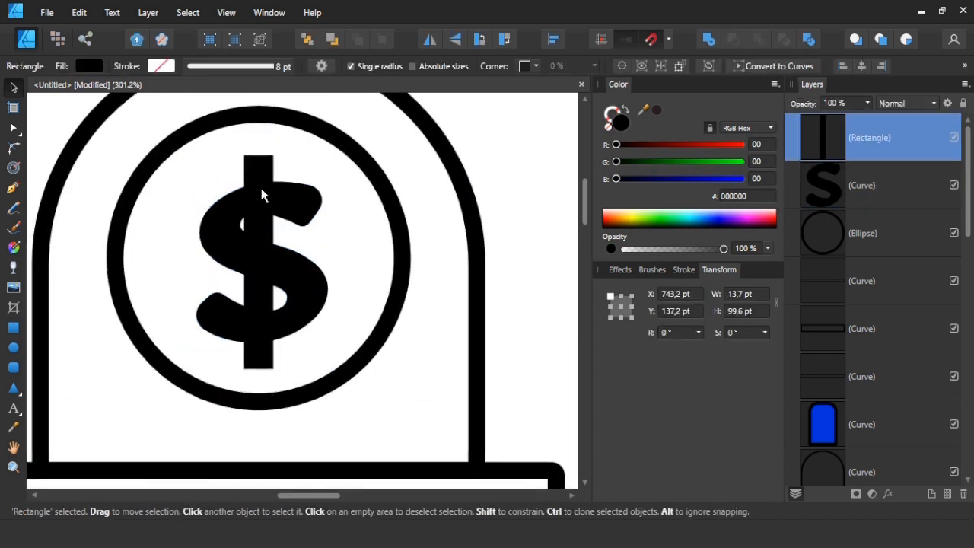
scroll(261, 190, "up", 2)
key("c")
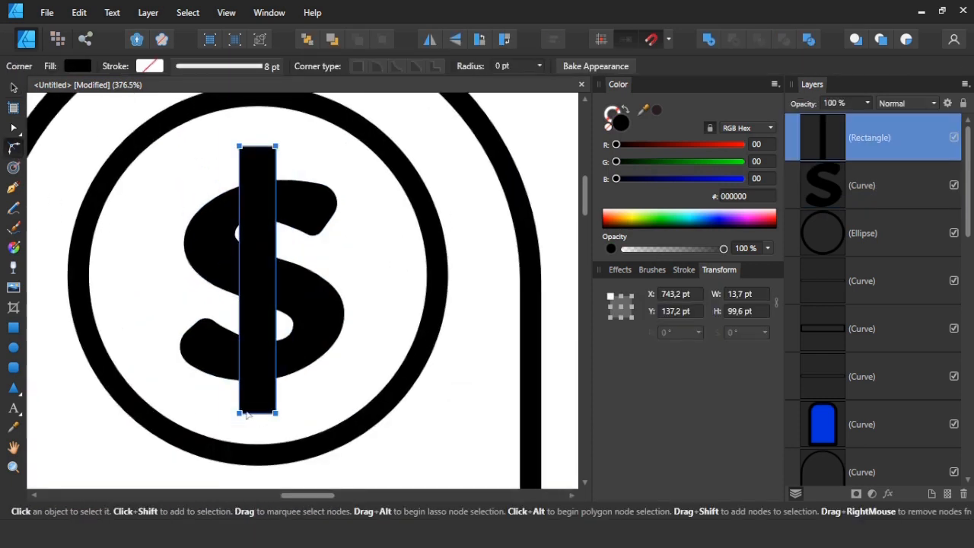
left_click(362, 326)
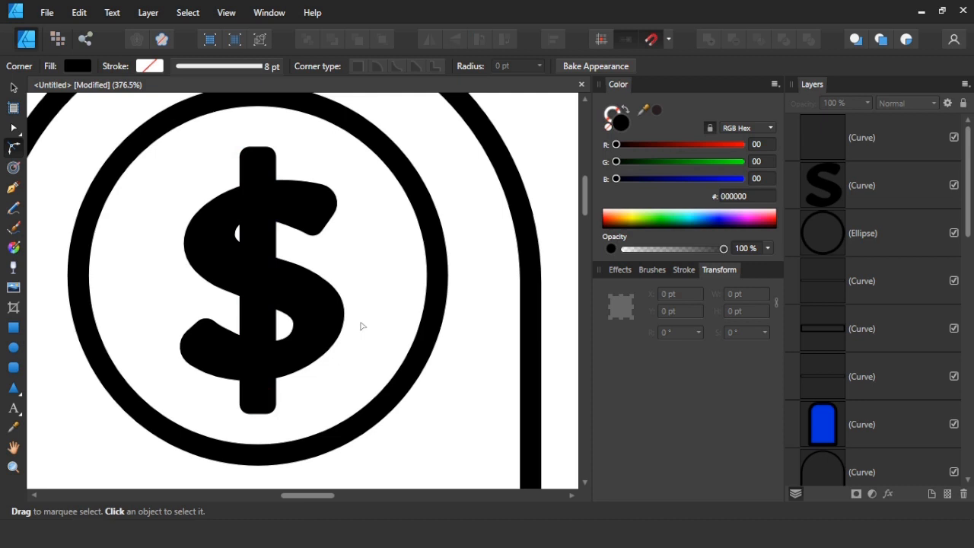
Draw a green rectangle about 27 × 64 pt covering the middle of the vertical bar, leaving only its two ends exposed.
left_click(15, 88)
left_click(14, 329)
left_click_drag(239, 369, 296, 197)
left_click(655, 220)
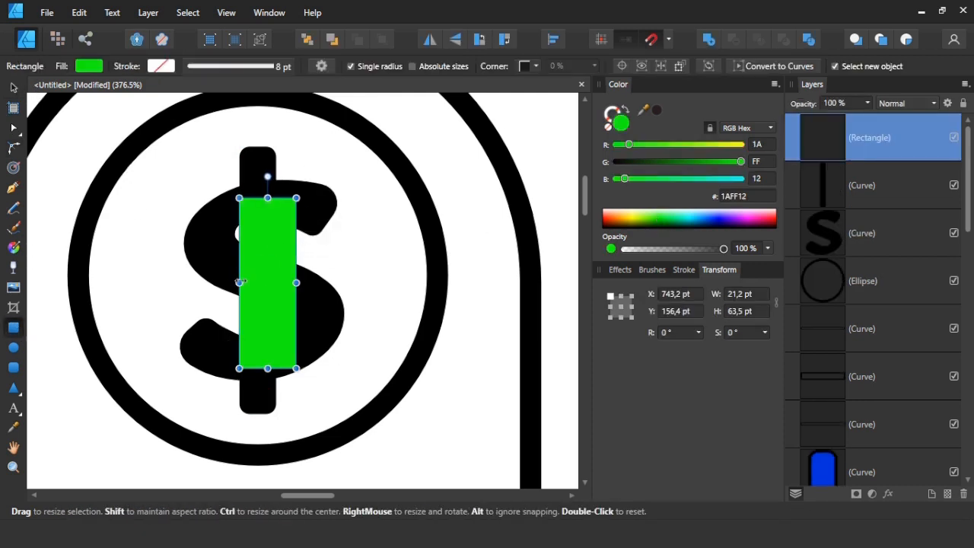
left_click_drag(239, 283, 224, 283)
Subtract the green rectangle from the vertical bar so only the bar's rounded ends remain.
key("v")
left_click(255, 161, "shift")
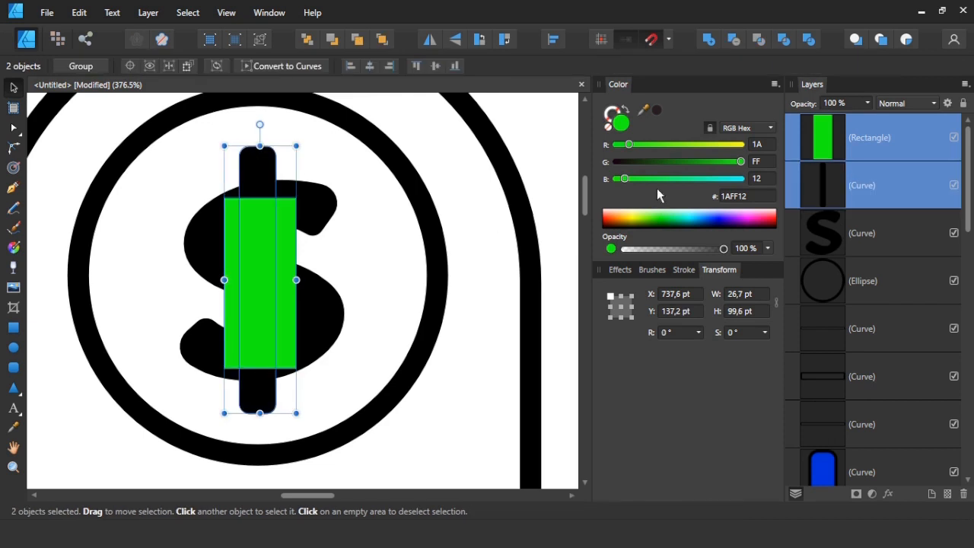
left_click(735, 40)
left_click(526, 148)
Merge the bar ends and the S into a single dollar sign curve with the Add operation.
scroll(330, 184, "down", 5)
left_click_drag(408, 150, 338, 275)
left_click(708, 40)
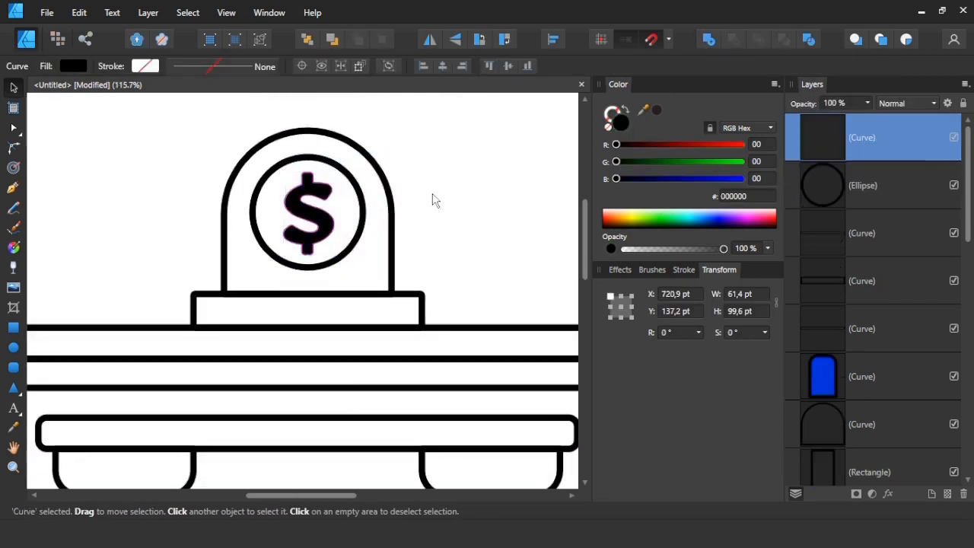
left_click(430, 200)
Draw a green window rectangle over the left column's shaft, wider than the shaft, and adjust its height and width.
scroll(431, 200, "down", 5)
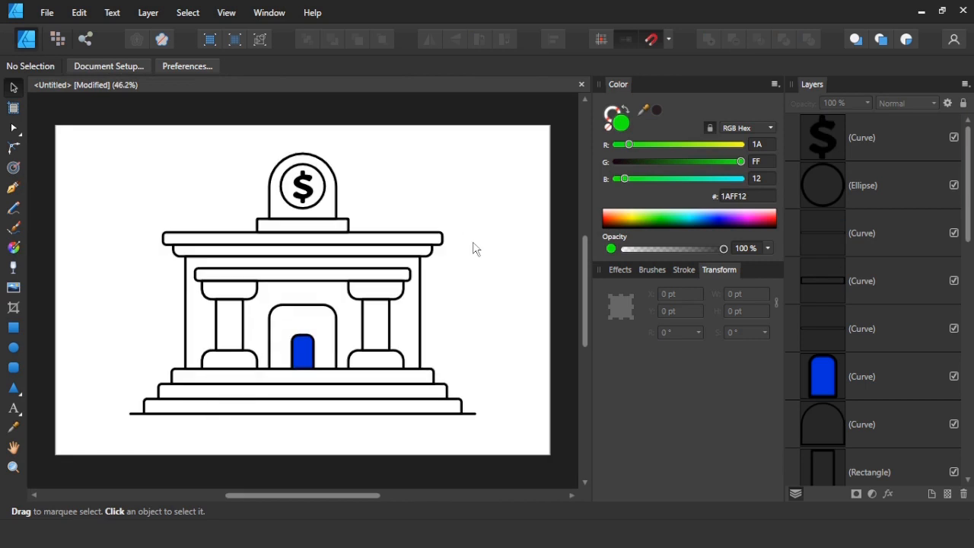
key("m")
scroll(232, 333, "up", 5)
left_click_drag(232, 294, 318, 417)
left_click_drag(231, 170, 231, 221)
mouse_move(231, 348)
left_mouse_down()
mouse_move(231, 372)
mouse_move(232, 354)
left_mouse_up()
left_click_drag(317, 299, 308, 299)
Give the green window rectangle an 8 pt black stroke.
left_click(14, 87)
left_click(234, 310)
left_click(683, 270)
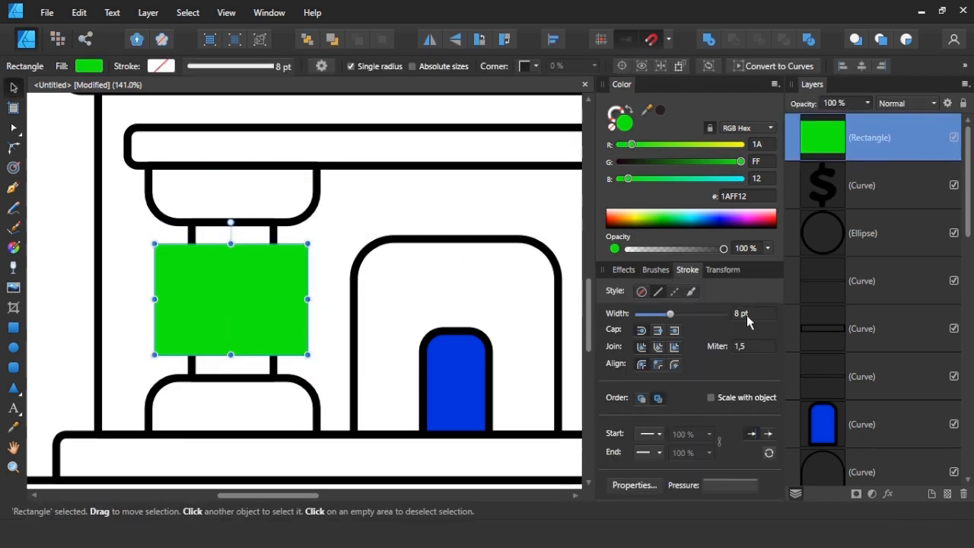
key("Return")
left_click(343, 300)
Draw a straight vertical divider line through the window's centre and stretch it to the window's full height.
left_click(232, 299)
left_click(13, 188)
left_click(232, 285)
left_click(232, 332)
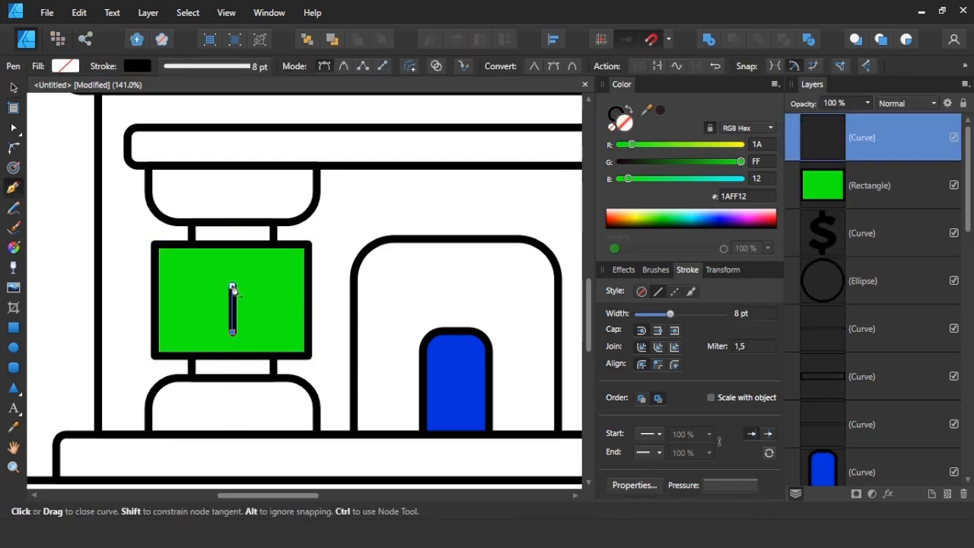
left_click(13, 88)
left_click_drag(232, 245, 232, 243)
Duplicate the divider line, rotate the copy to horizontal, and stretch it across the window's full width.
left_click_drag(232, 332, 257, 324)
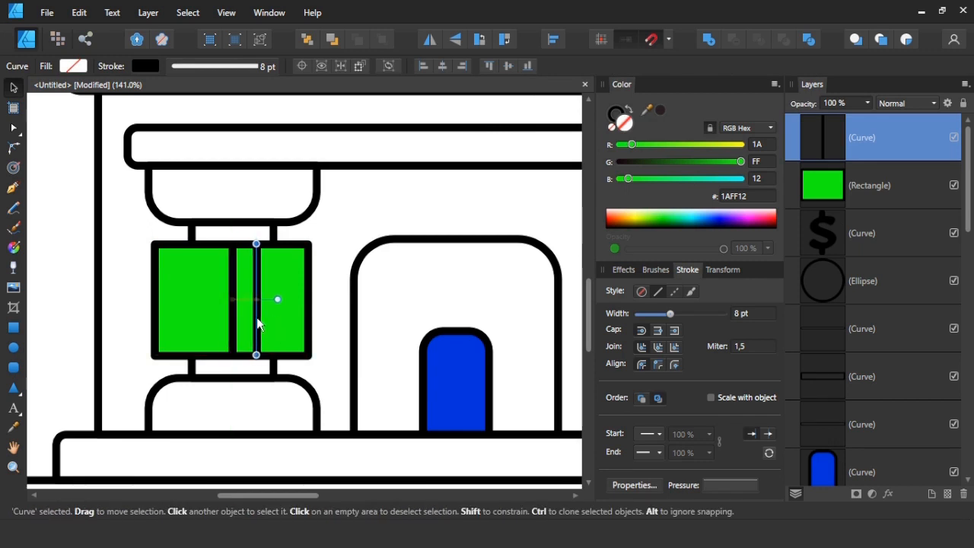
left_click(484, 41)
left_click_drag(201, 299, 156, 299)
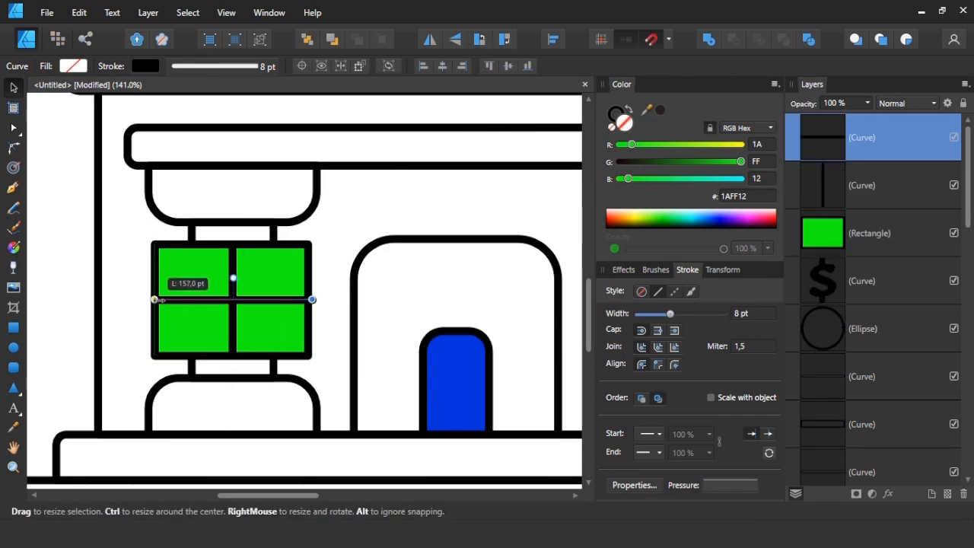
left_click_drag(312, 299, 315, 298)
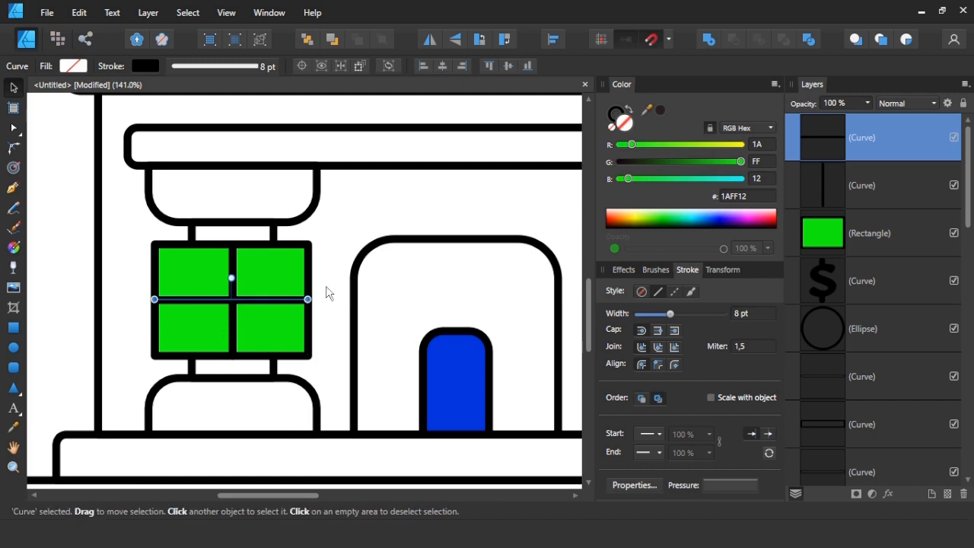
left_click(326, 292)
left_click(276, 300)
left_click(234, 279, "shift")
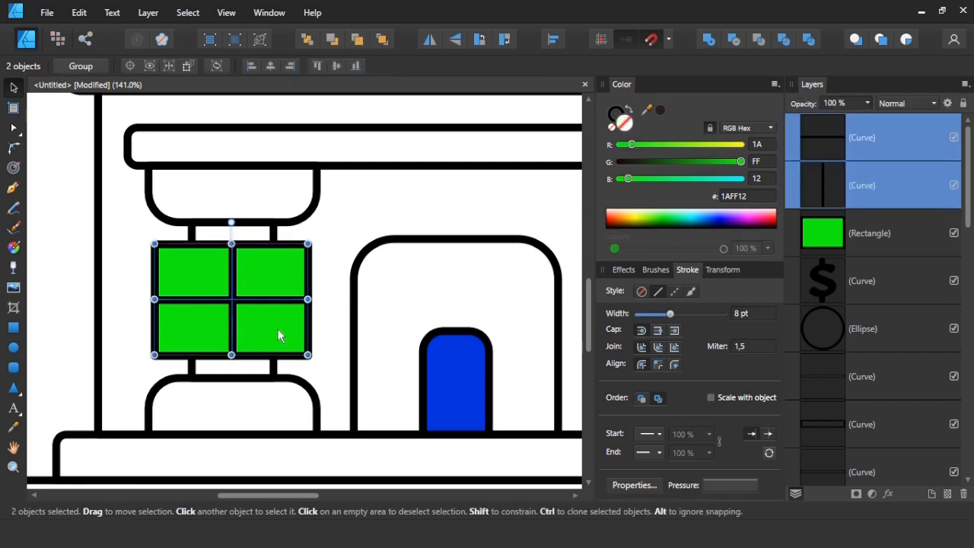
left_click(321, 332)
Fill the left column's shaft with dark blue 1500B6 and bring it to the front of the window.
left_click(276, 242)
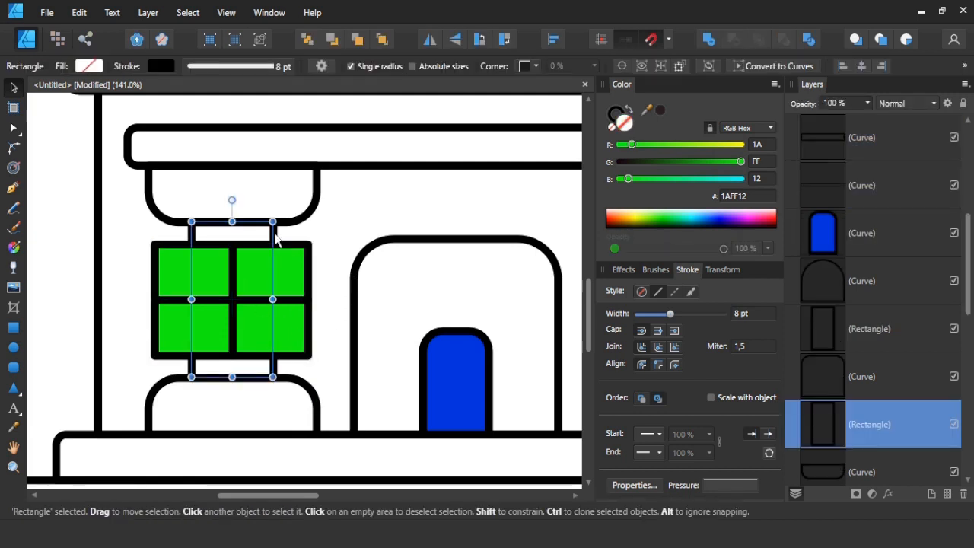
left_click(723, 223)
right_click(256, 240)
mouse_move(119, 316)
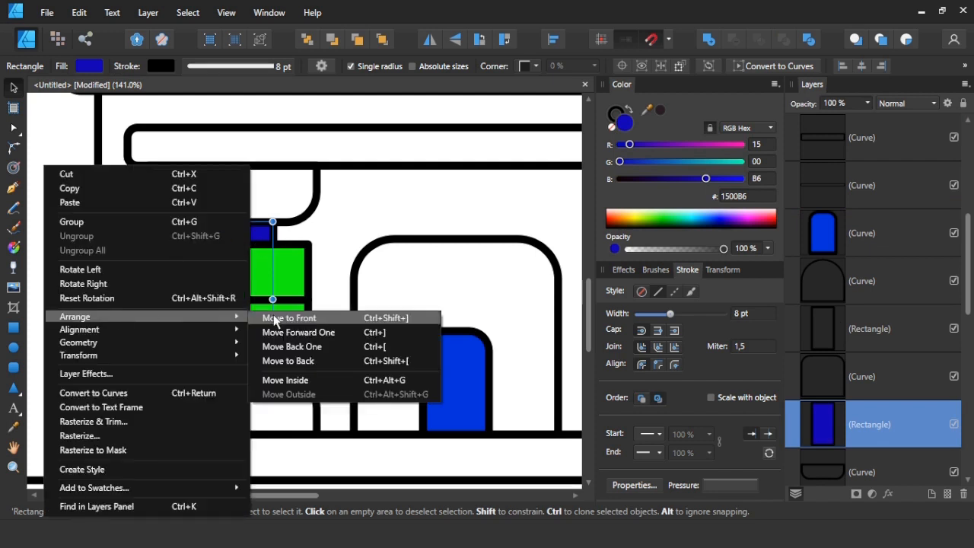
left_click(275, 320)
left_click(328, 271)
left_click_drag(403, 232, 277, 252)
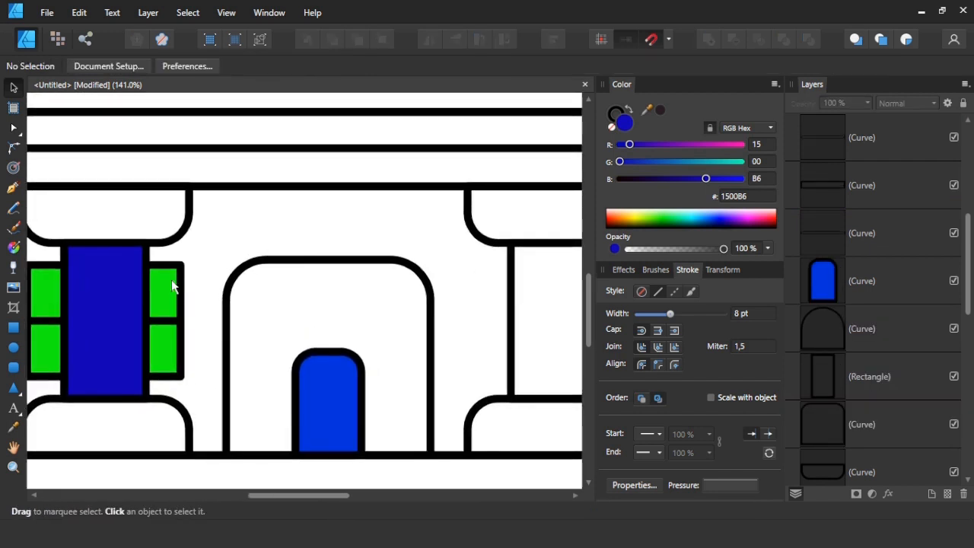
left_click(135, 298)
left_click(197, 297)
left_click_drag(170, 253, 86, 395)
key("Delete")
scroll(99, 398, "down", 4)
left_click(269, 386)
left_click_drag(207, 393, 92, 278)
key("ctrl+z")
key("ctrl+z")
key("ctrl+z")
Duplicate the green paned window onto the right column and group the copy's parts.
left_click_drag(115, 315, 327, 309)
scroll(406, 315, "up", 5)
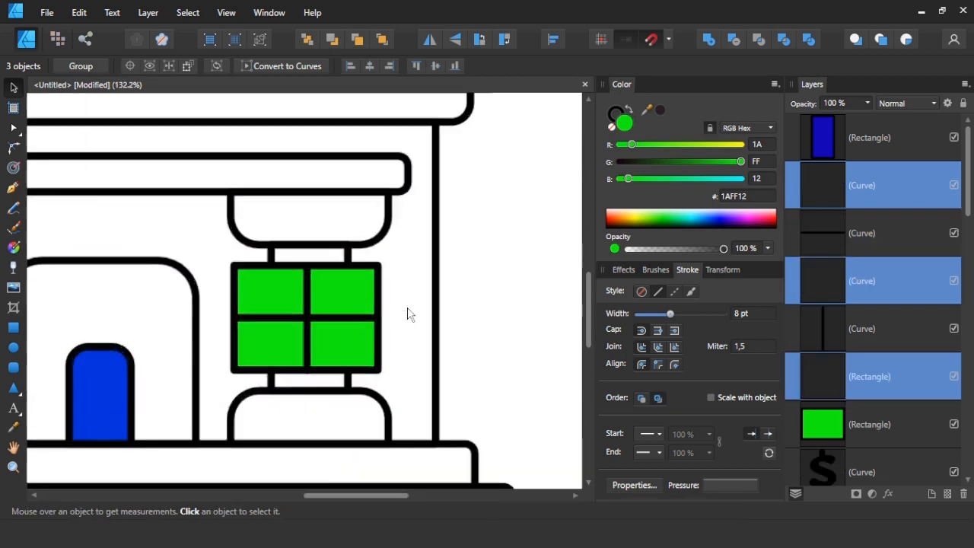
right_click(308, 311)
left_click(137, 62)
key("ctrl+g")
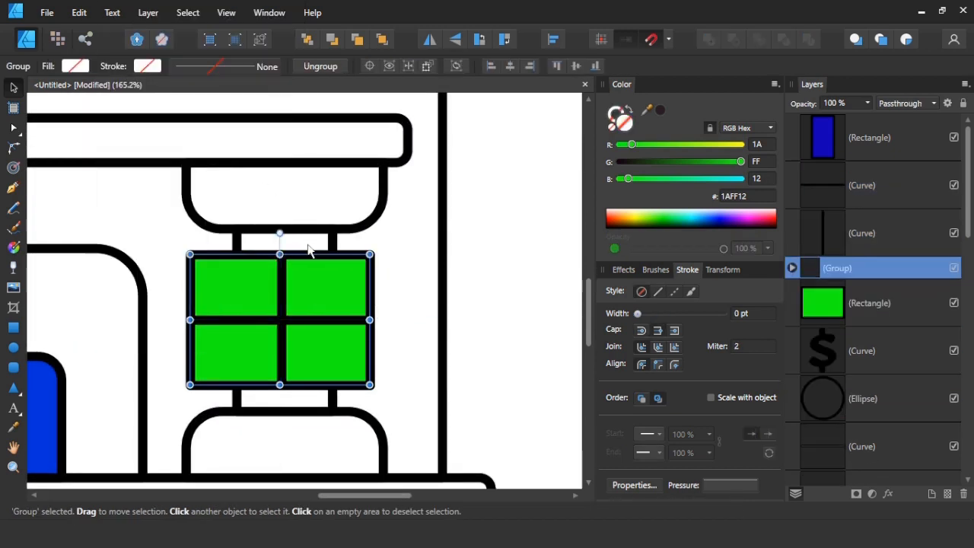
Centre the window group horizontally on the right column's shaft and line both up under the column's capital.
left_click(333, 250, "shift")
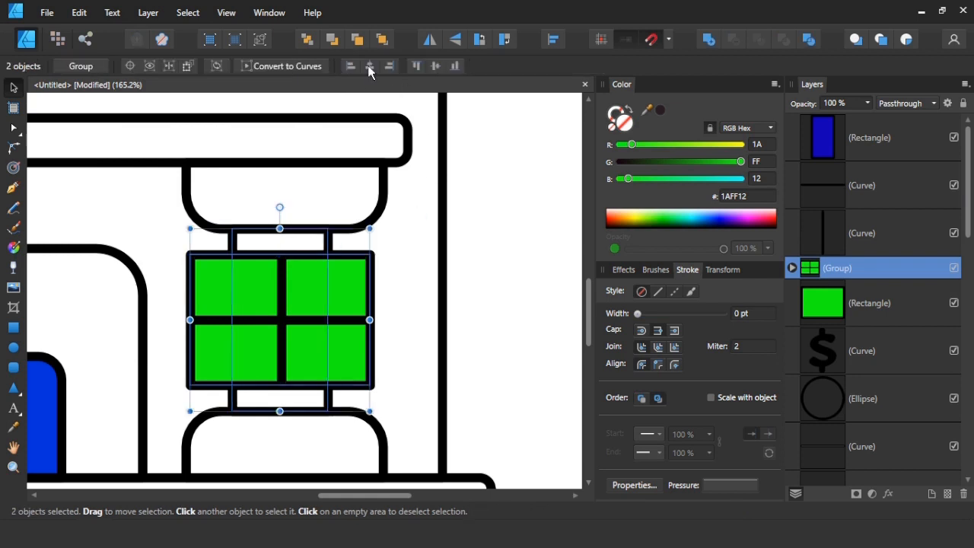
left_click_drag(311, 282, 321, 280)
left_click(362, 227)
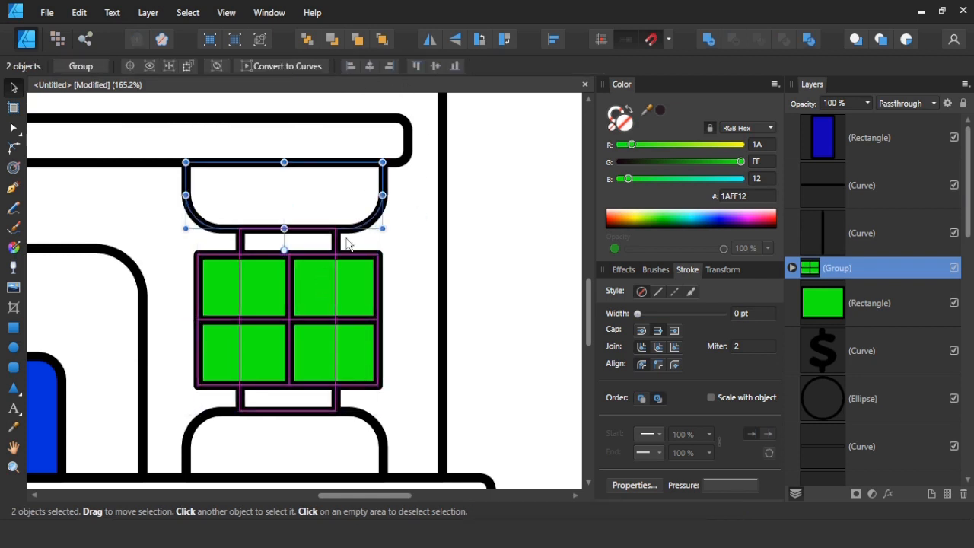
left_click_drag(336, 242, 332, 241)
left_click_drag(354, 277, 351, 277)
Fill the right column's shaft with blue-violet 3E00FF and bring it to the front of the window.
left_click(336, 242)
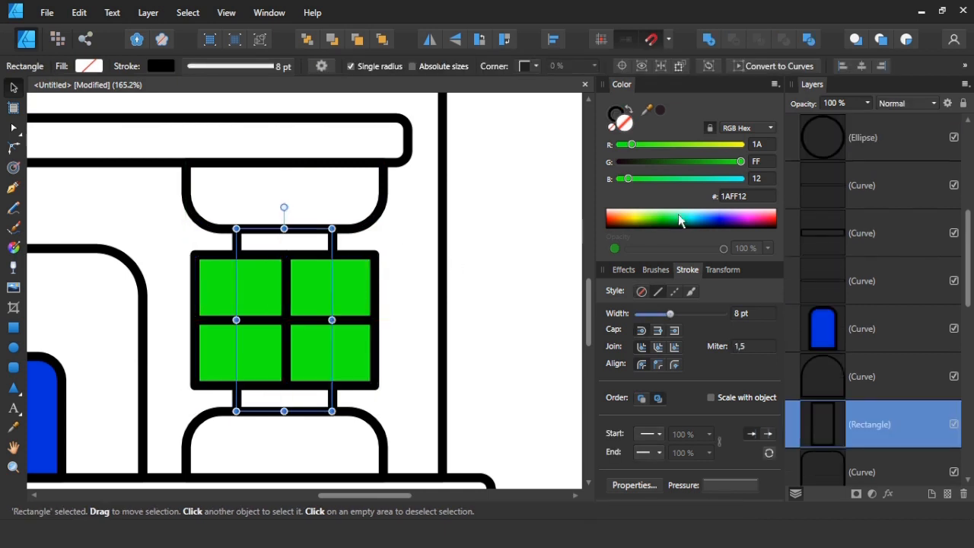
left_click(728, 222)
right_click(314, 249)
mouse_move(228, 316)
left_click(358, 318)
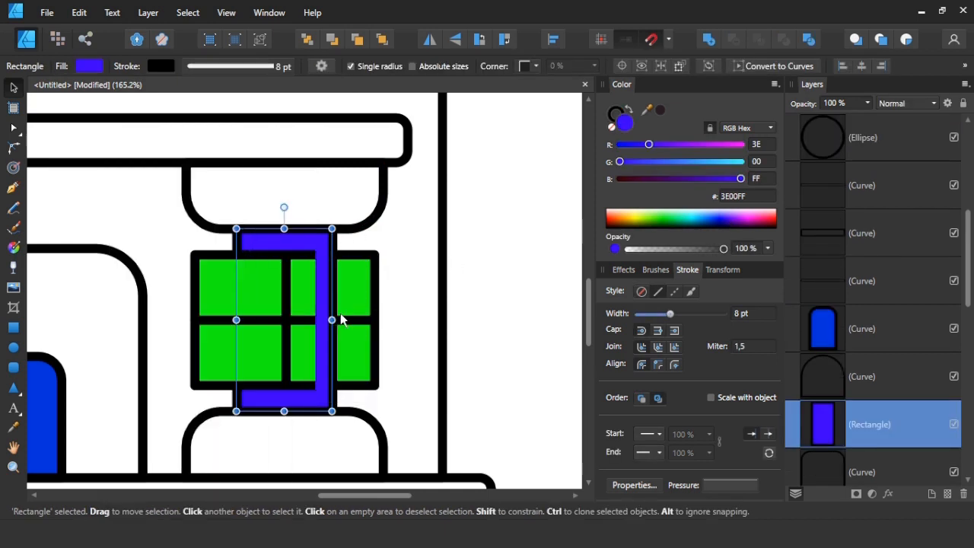
left_click(489, 275)
key("ctrl+0")
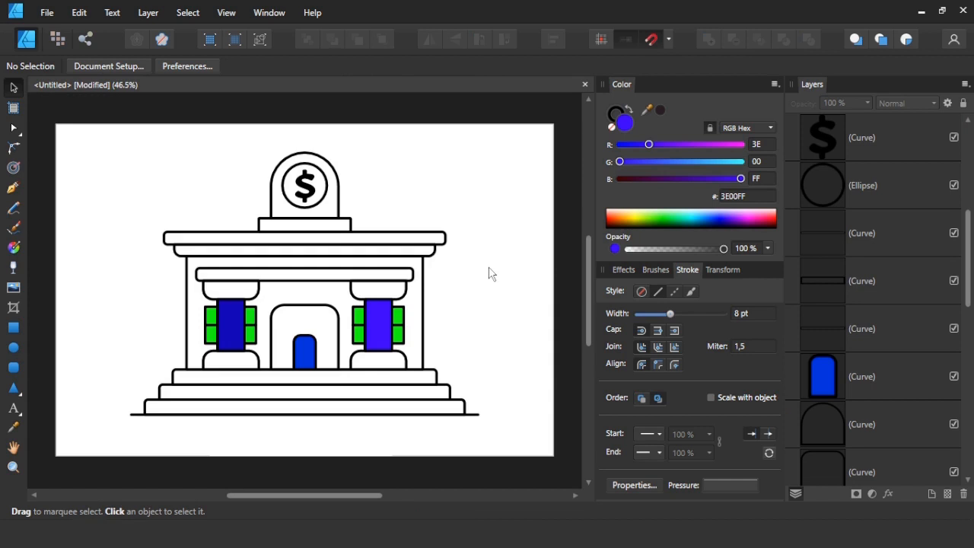
Set the stroke width of all building parts except the dollar sign to 12 pt.
mouse_move(508, 143)
left_mouse_down()
mouse_move(152, 446)
mouse_move(122, 460)
left_mouse_up()
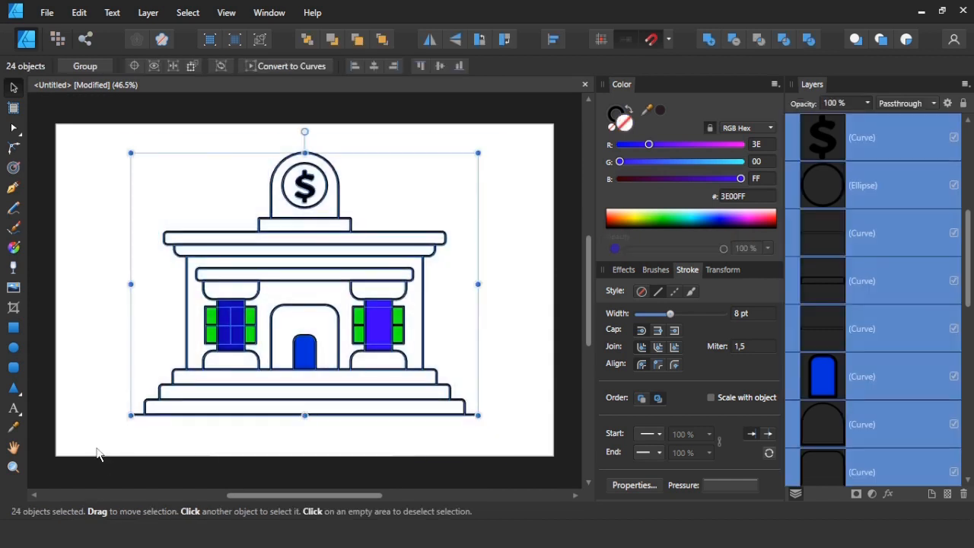
left_click(306, 190, "shift")
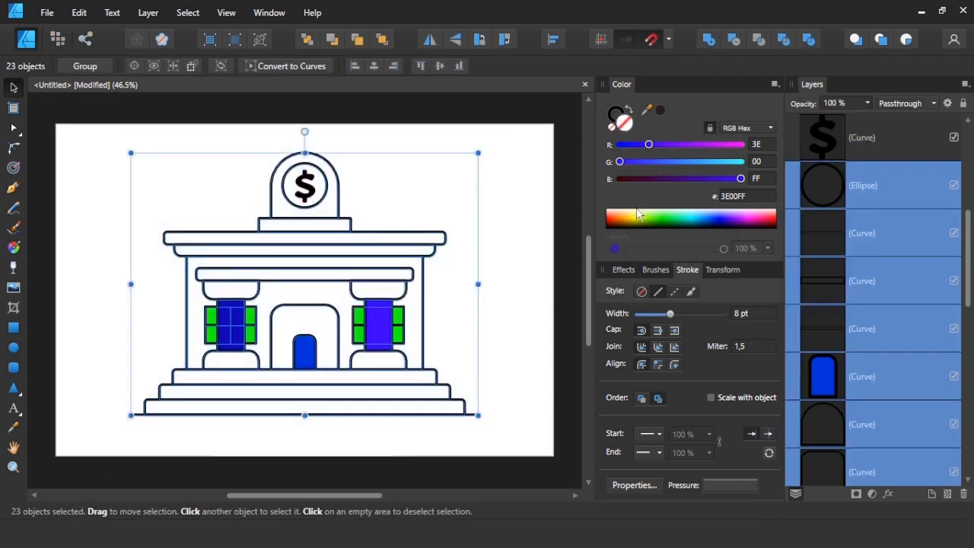
type("100")
key("Return")
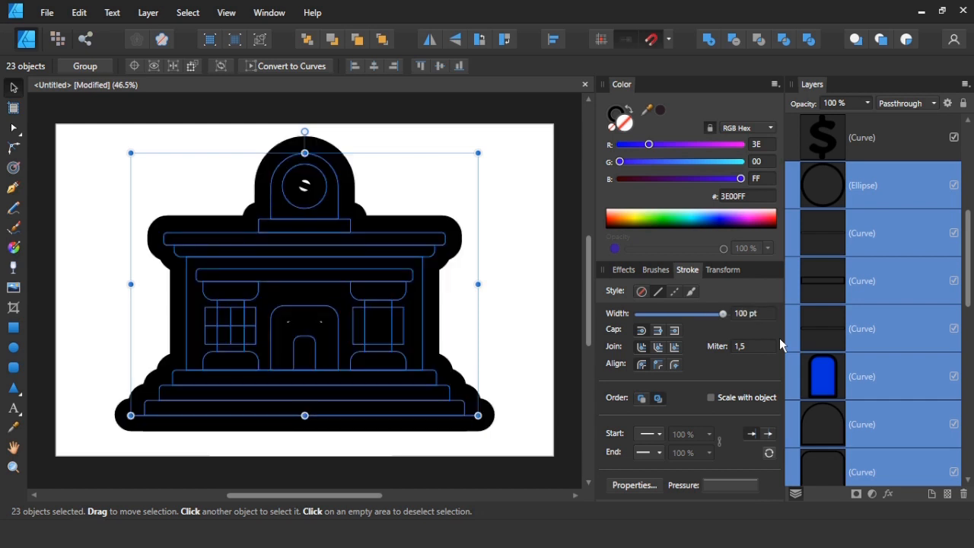
left_click(751, 313)
type("10")
key("Return")
type("12")
key("Return")
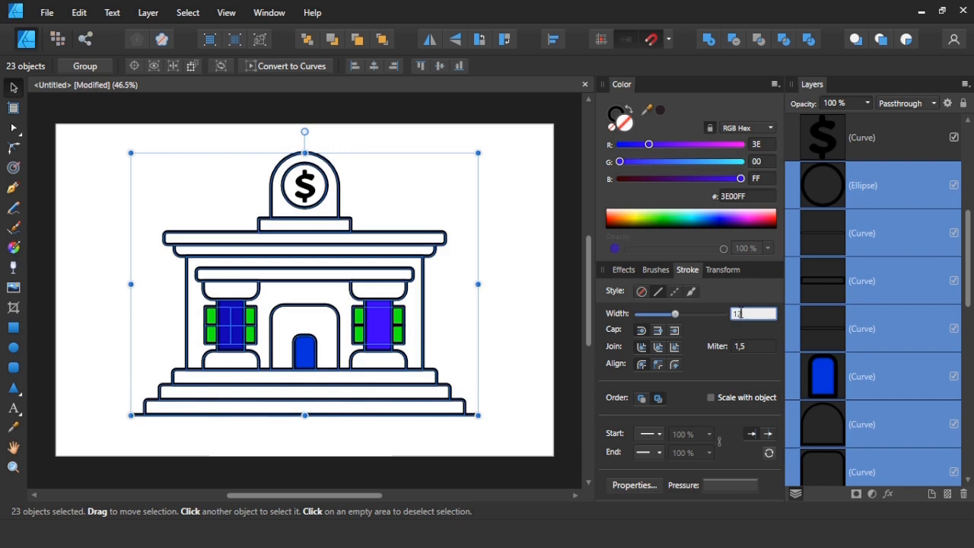
left_click(493, 306)
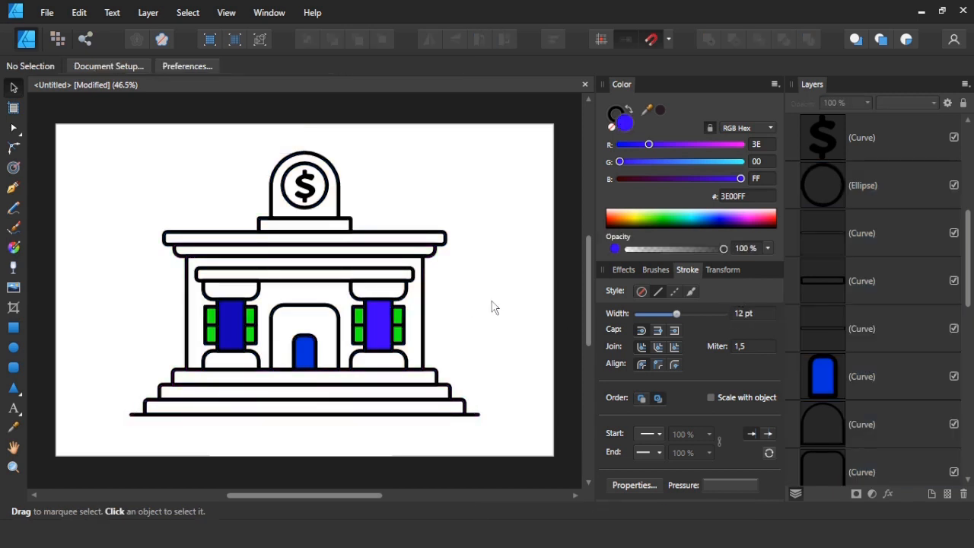
Show the hidden group of four colour swatches beside the building and ungroup it.
left_click_drag(464, 347, 572, 200)
scroll(949, 431, "down", 5)
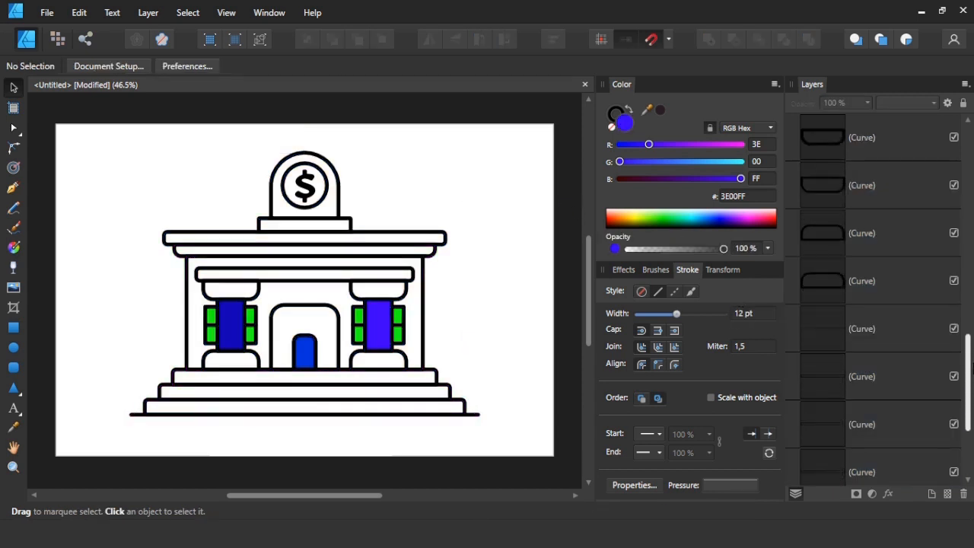
left_click(954, 460)
left_click(873, 462)
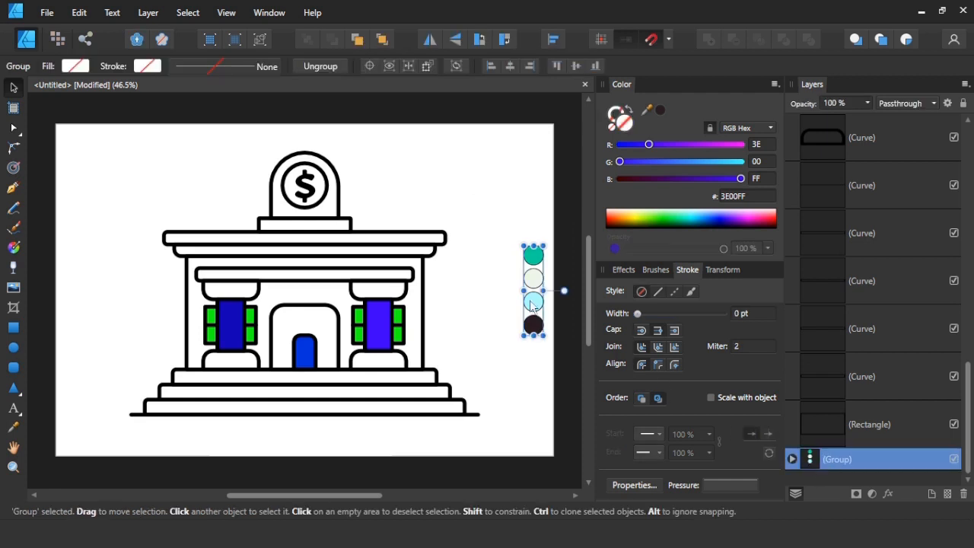
right_click(534, 335)
left_click(354, 71)
left_click(473, 205)
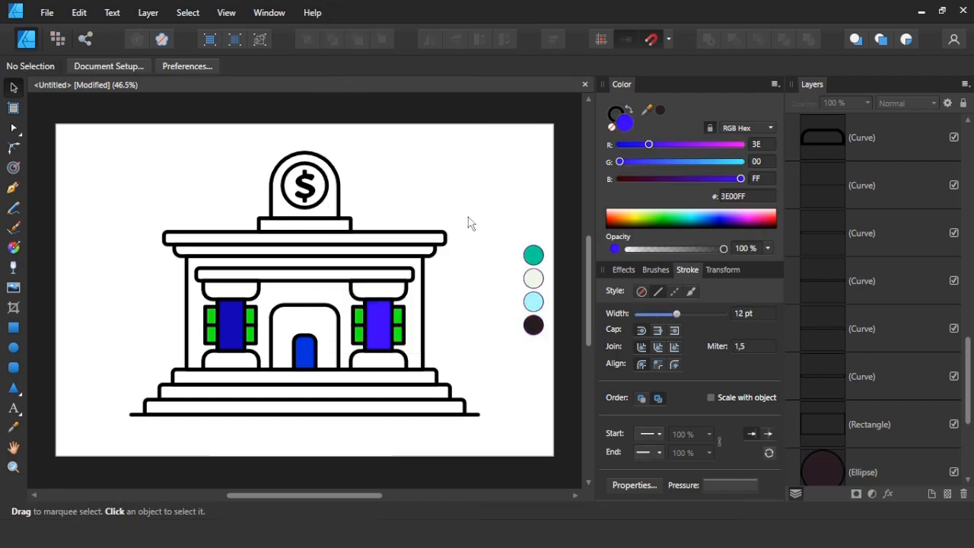
Fill the rooftop arch with the teal swatch colour and the circle behind the dollar sign with the off-white one.
key("Tab")
key("ctrl+0")
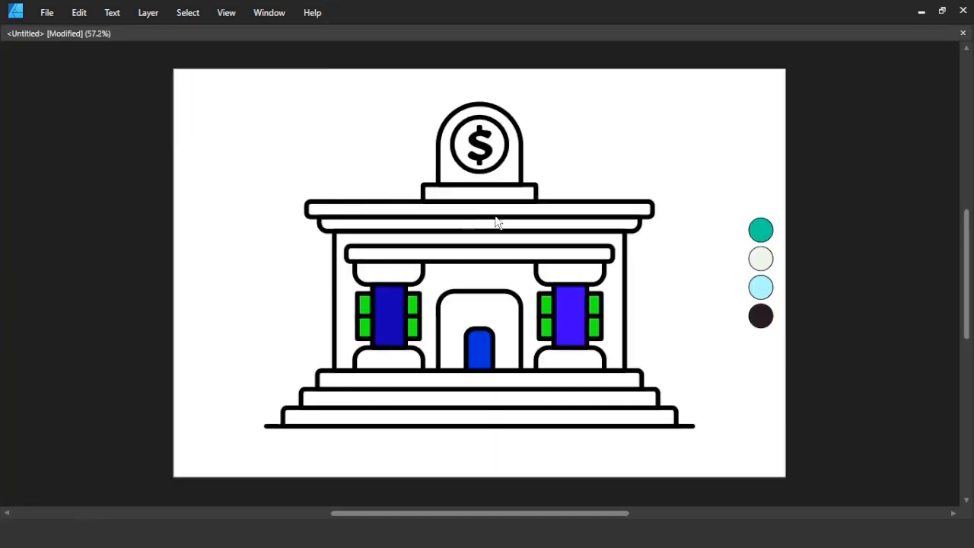
left_click(526, 162)
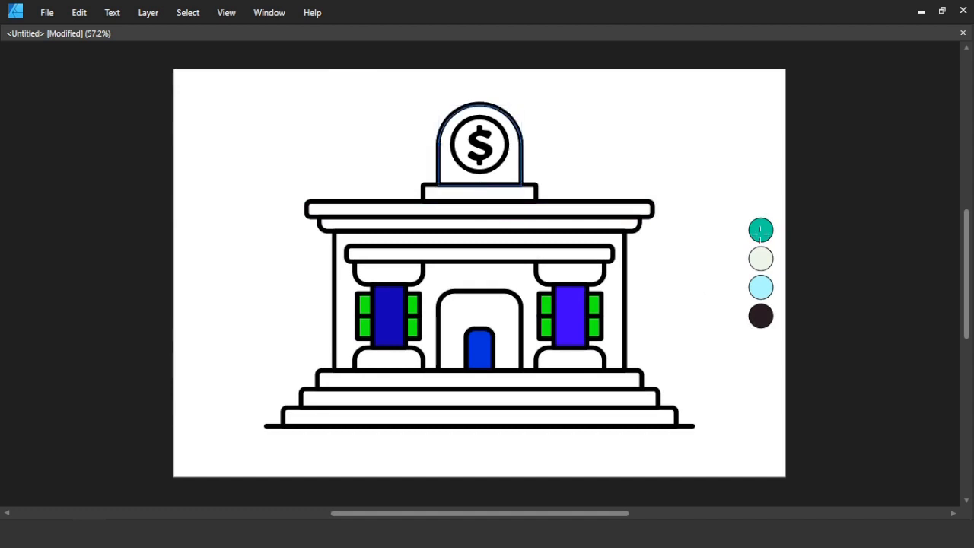
left_click(760, 230)
left_click(504, 152)
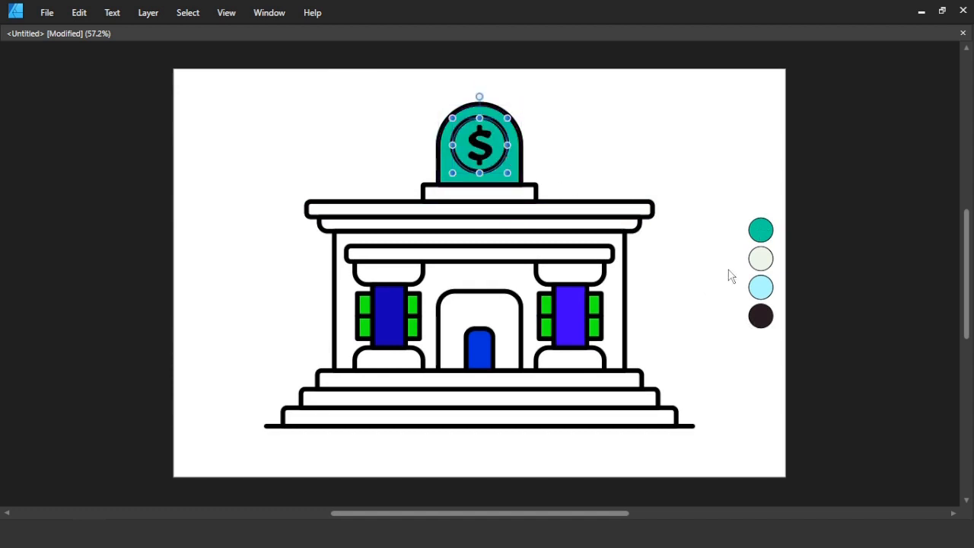
left_click(760, 259)
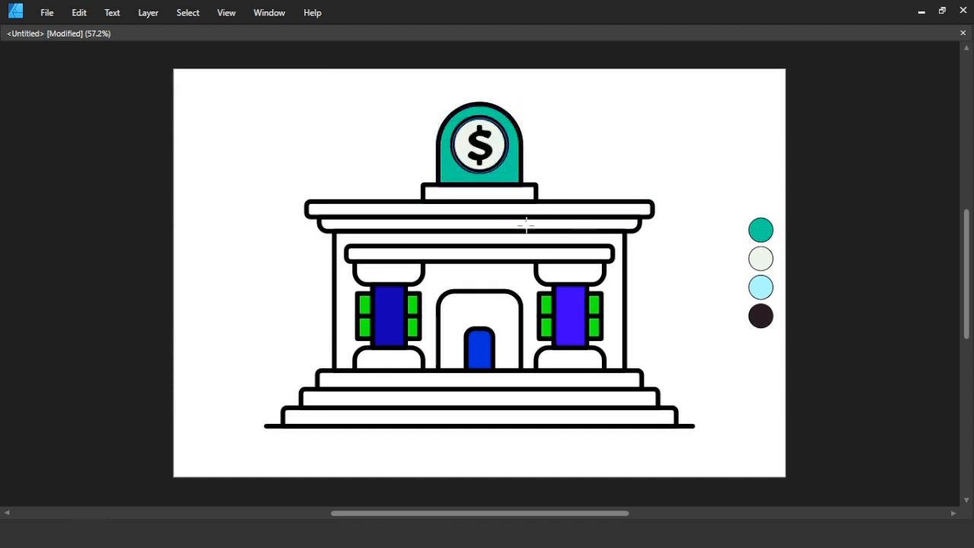
Fill the top roof slab and the beam above the columns with the teal swatch colour.
left_click(607, 209)
left_click(506, 169)
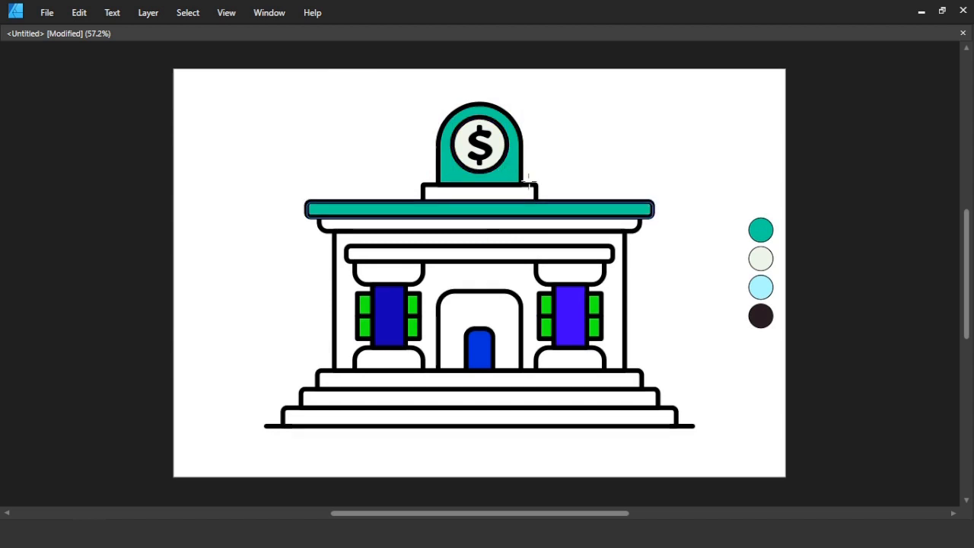
left_click(508, 256)
left_click(761, 230)
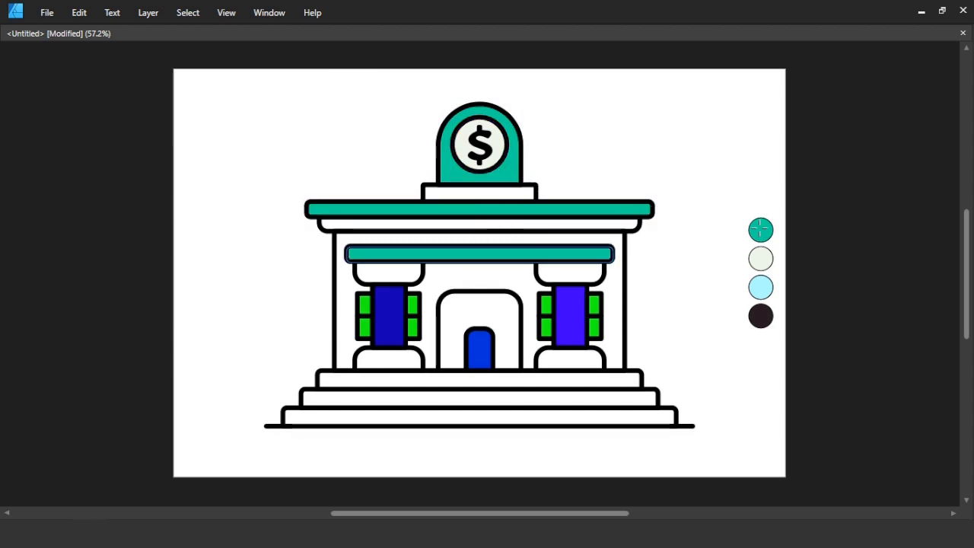
Fill both column shafts with the same teal as the rooftop arch.
left_click(397, 313)
left_click(566, 322, "shift")
left_click(507, 172)
left_click(600, 191)
Fill the windows behind both columns with the light blue swatch colour.
left_click(538, 307)
left_click(418, 311, "shift")
right_click(417, 318)
left_click(261, 86)
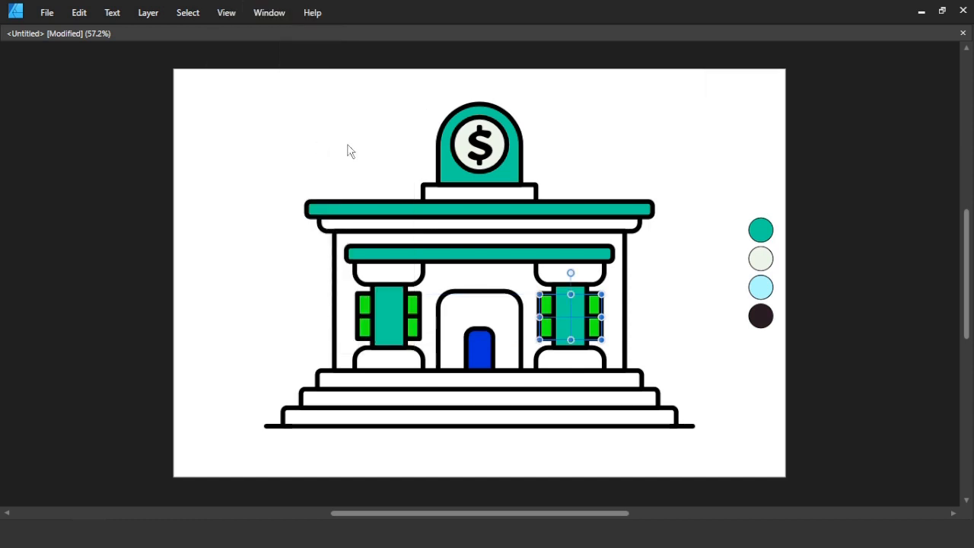
left_click(424, 306, "shift")
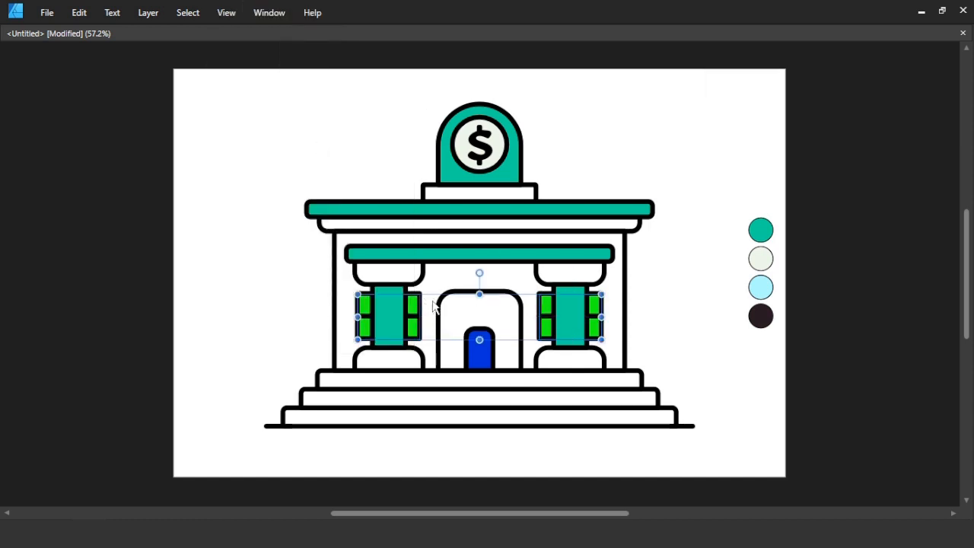
left_click(759, 287)
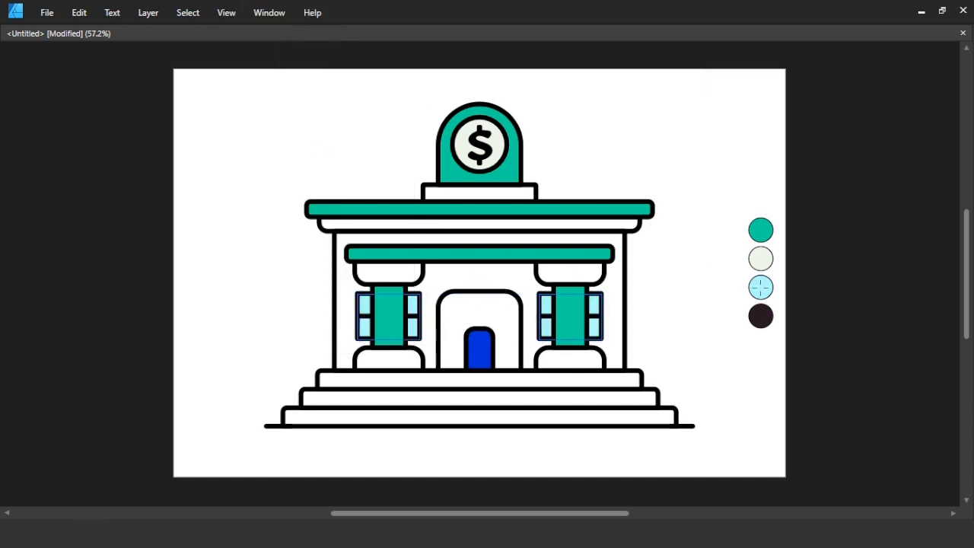
Enlarge the blue arched door inside the entrance and fill it with the windows' light blue.
left_click(498, 319)
left_click(486, 347)
mouse_move(495, 347)
left_mouse_down()
mouse_move(479, 316)
mouse_move(451, 333)
mouse_move(479, 339)
left_mouse_up()
key("ctrl+z")
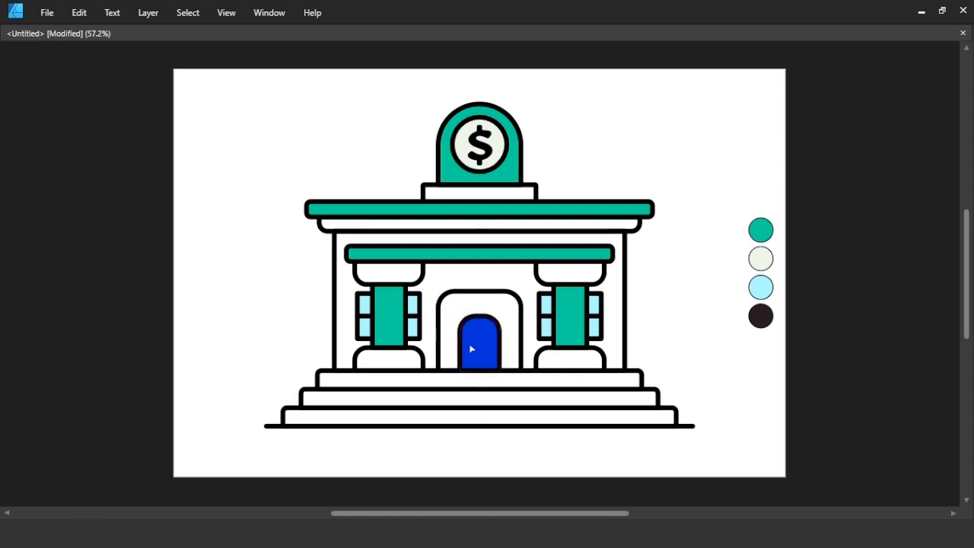
key("i")
left_click(546, 305)
Draw a vertical divider line through the door's centre and stretch it to the door's full height.
scroll(481, 346, "up", 8)
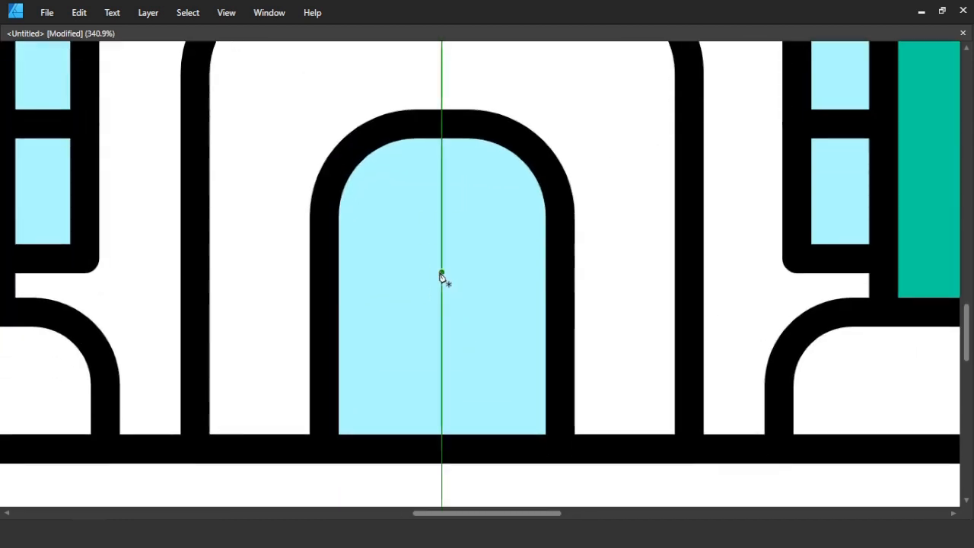
left_click(441, 272)
left_click(441, 336)
left_click_drag(442, 272, 442, 123)
left_click_drag(442, 335, 441, 448)
key("ctrl+0")
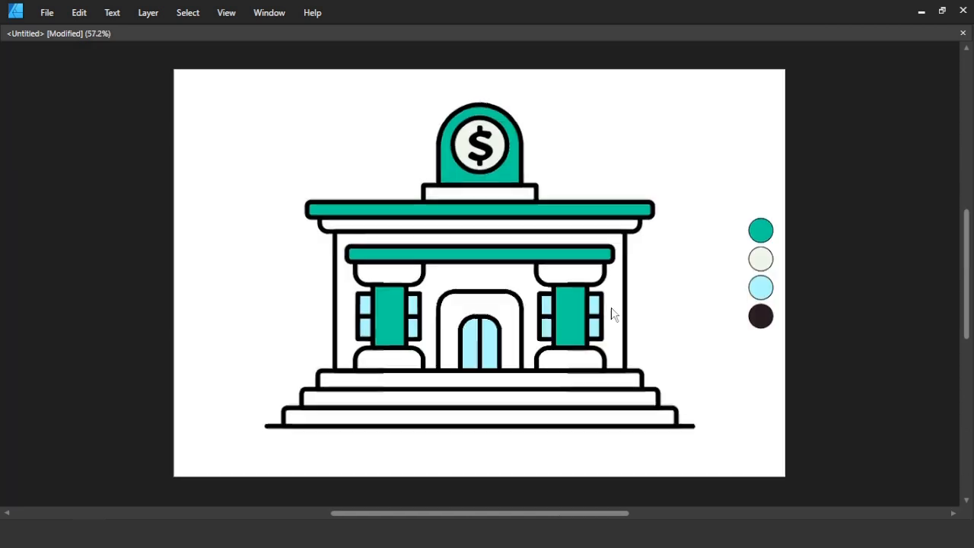
Copy the door's divider onto the right door panel, shorten it into a small handle, and give it a 6 pt stroke.
scroll(494, 355, "up", 8)
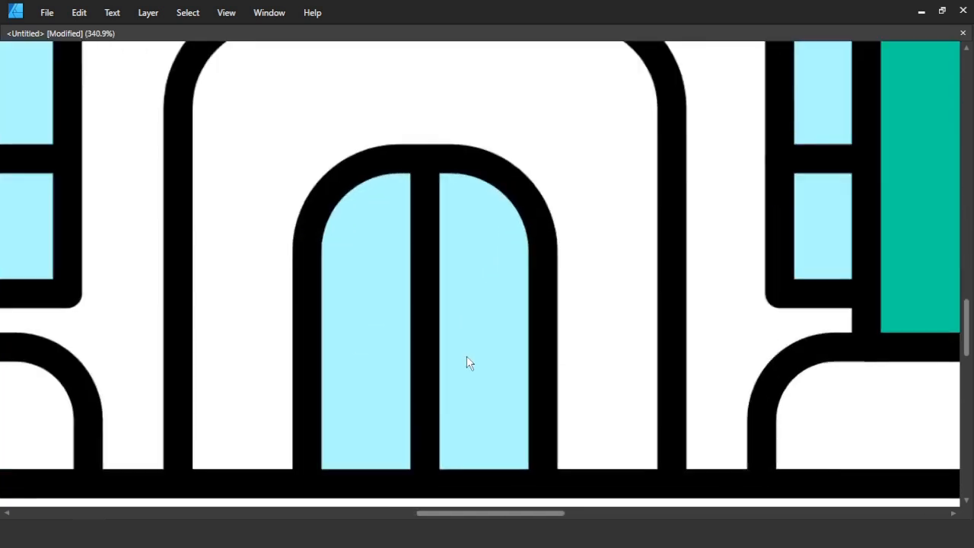
key("Tab")
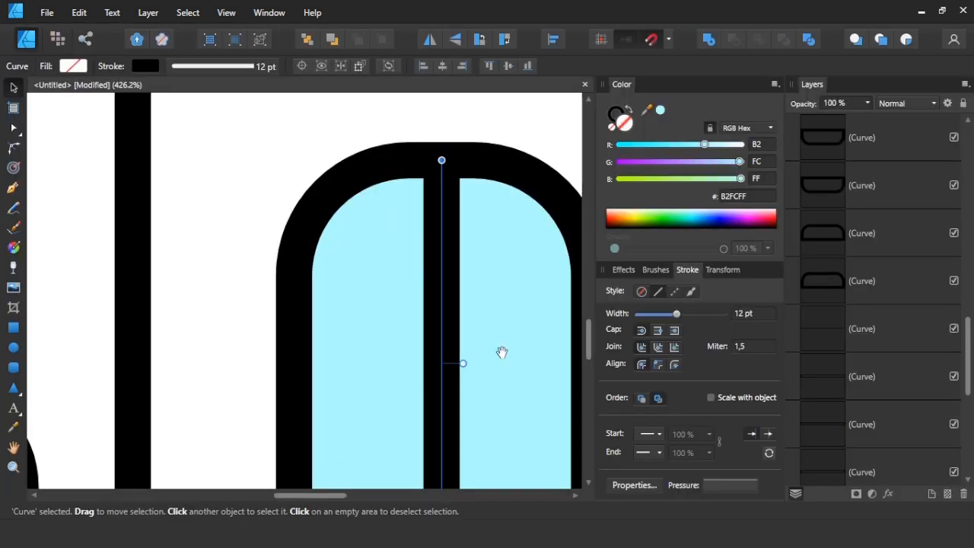
key("space")
left_click_drag(499, 354, 424, 280)
left_click_drag(365, 329, 428, 327)
scroll(426, 372, "down", 1)
left_click_drag(428, 449, 428, 267)
type("6")
key("Return")
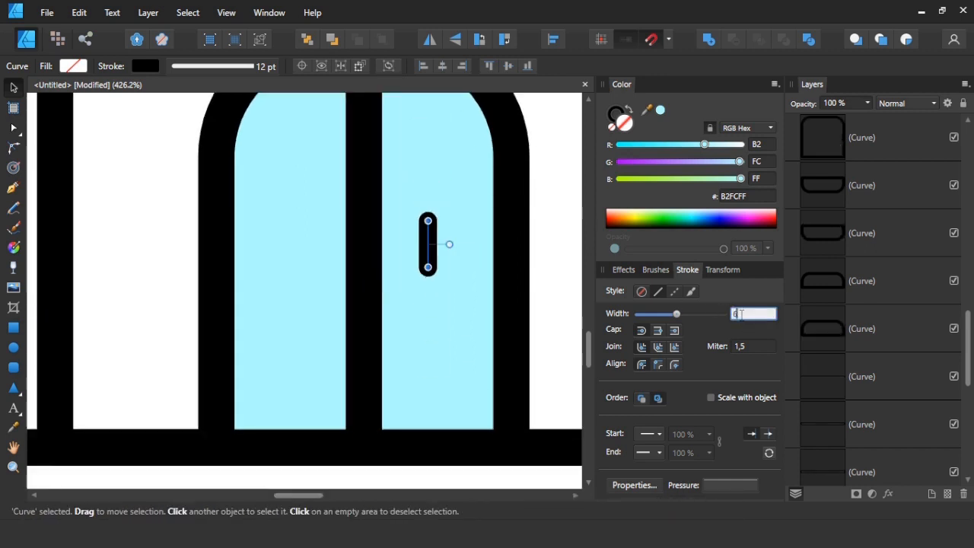
Shorten the door handle further and place a duplicate of it at the same height on the left door panel.
left_click_drag(428, 227, 428, 230)
key("p")
key("v")
left_click(550, 260)
scroll(549, 260, "up", 1)
left_click(429, 312)
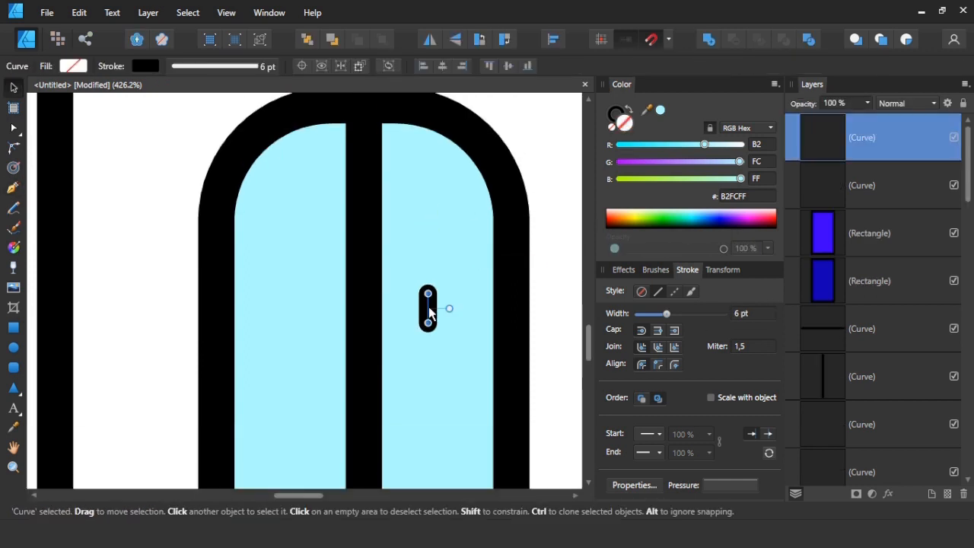
mouse_move(431, 354)
left_mouse_down()
mouse_move(430, 382)
mouse_move(320, 373)
left_mouse_up()
left_click(548, 294)
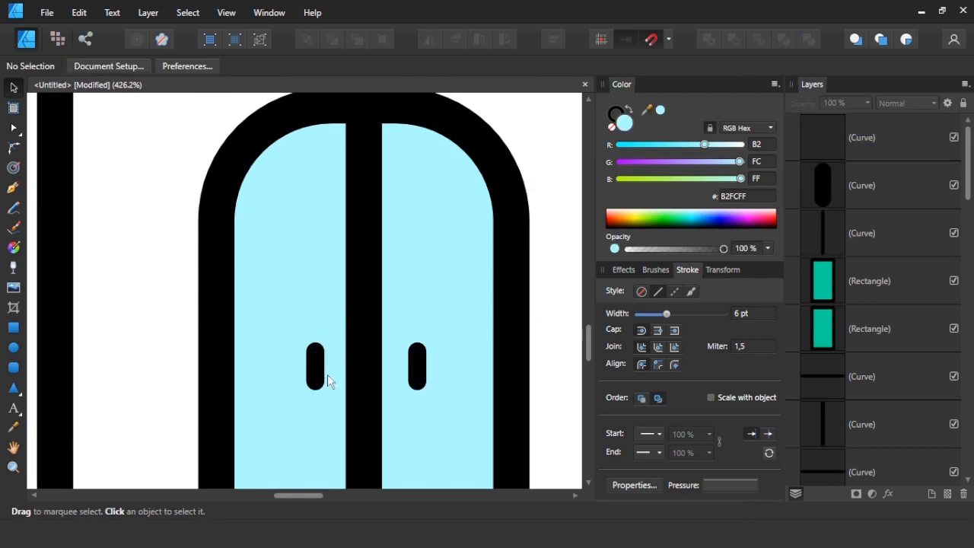
Group the two door handles to centre them horizontally on the door, and ungroup them again.
left_click(322, 369)
left_click(416, 370, "shift")
right_click(417, 366)
left_click(257, 73)
key("ctrl+g")
left_click(459, 197, "shift")
left_click(370, 67)
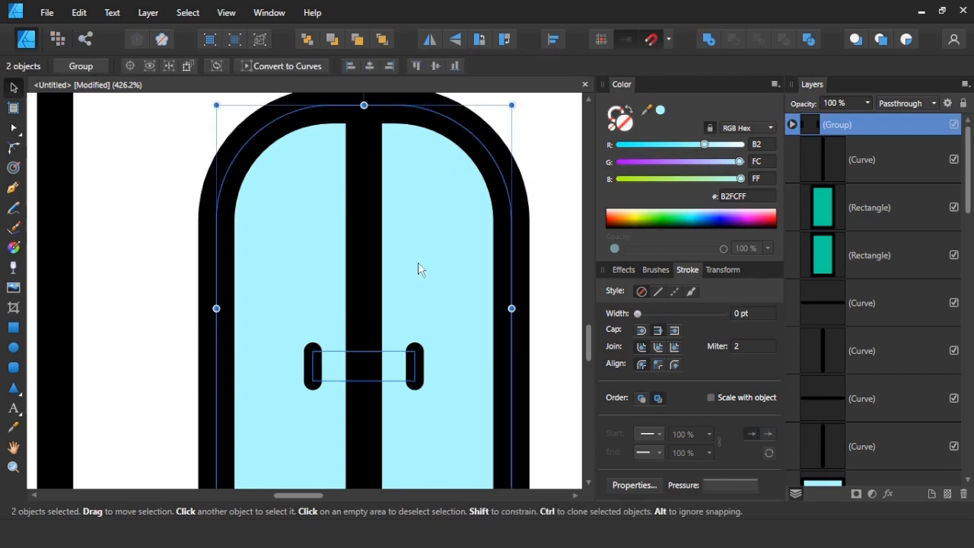
right_click(409, 370)
left_click(244, 93)
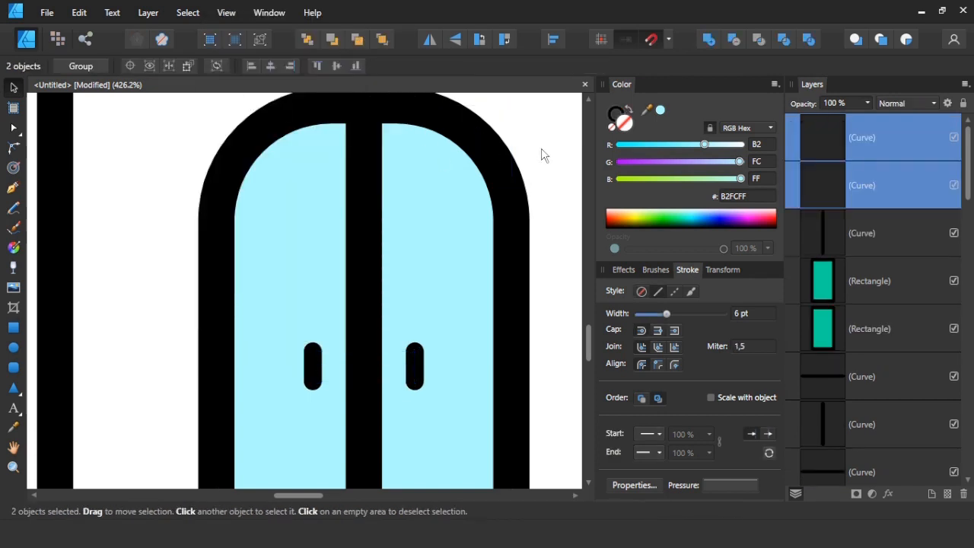
left_click(541, 154)
Set the stroke width of both door handles to 8 pt.
key("ctrl+0")
scroll(320, 371, "up", 4)
left_click_drag(207, 309, 365, 379)
type("8")
key("Return")
left_click(458, 300)
key("ctrl+0")
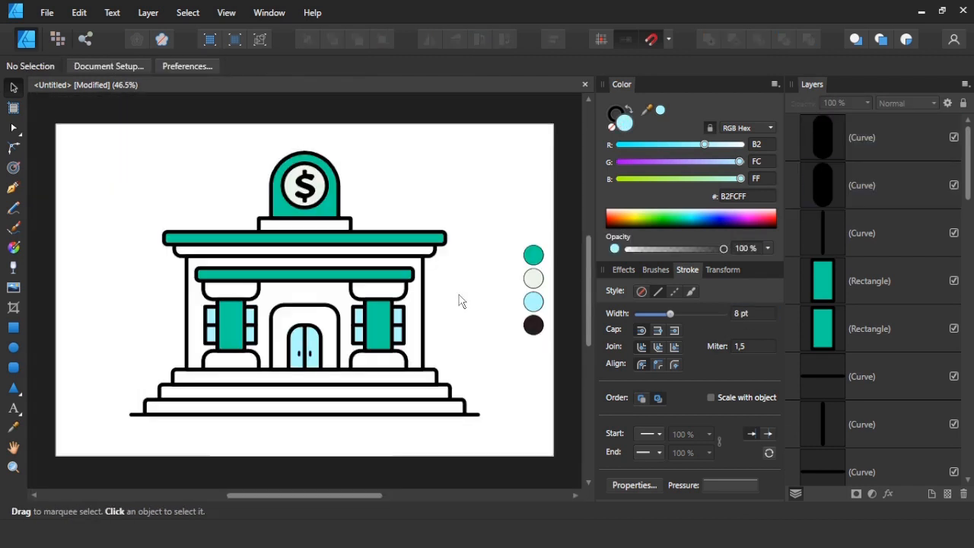
Recolour the outlines of the whole bank drawing with the near-black 2B2024 sampled from the lowest palette circle.
left_click_drag(498, 356, 469, 309)
left_click_drag(507, 430, 116, 132)
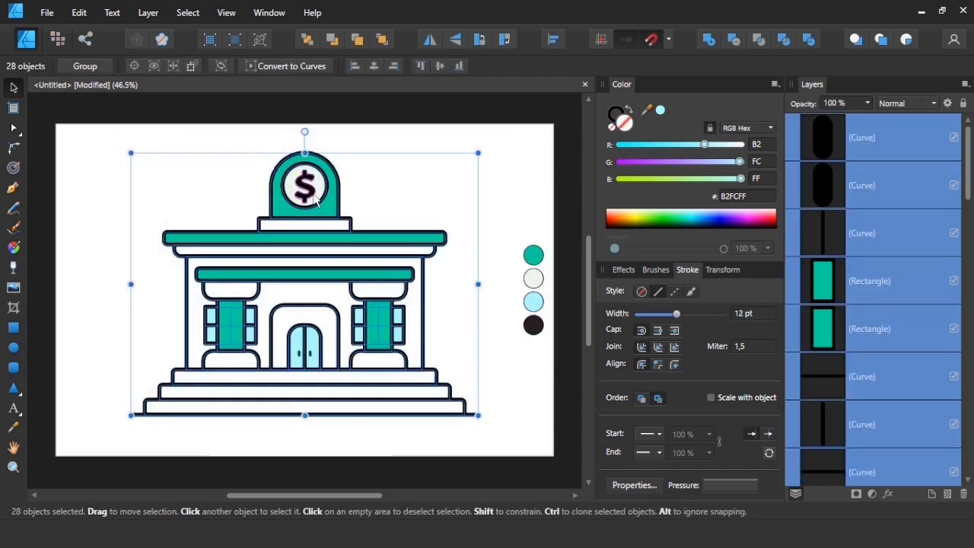
left_click(13, 428)
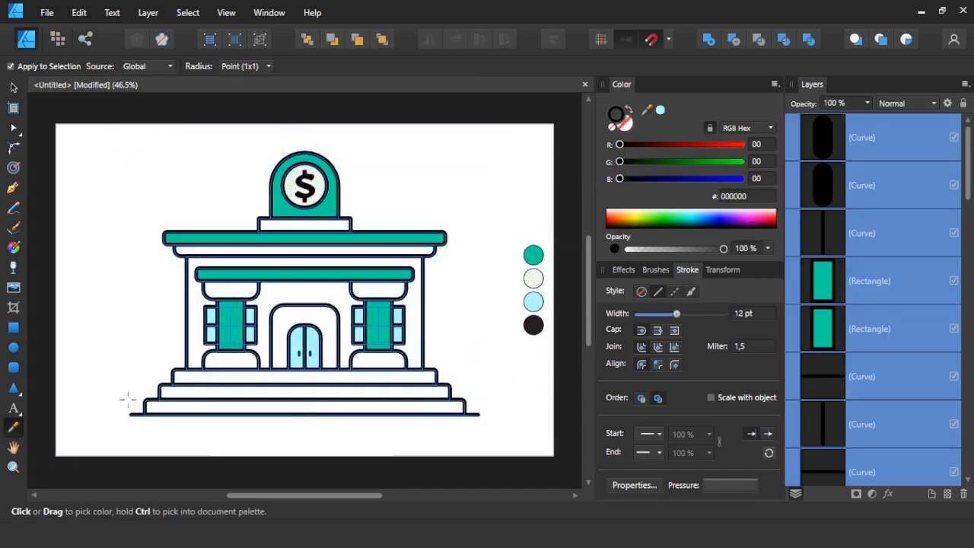
left_click(534, 326)
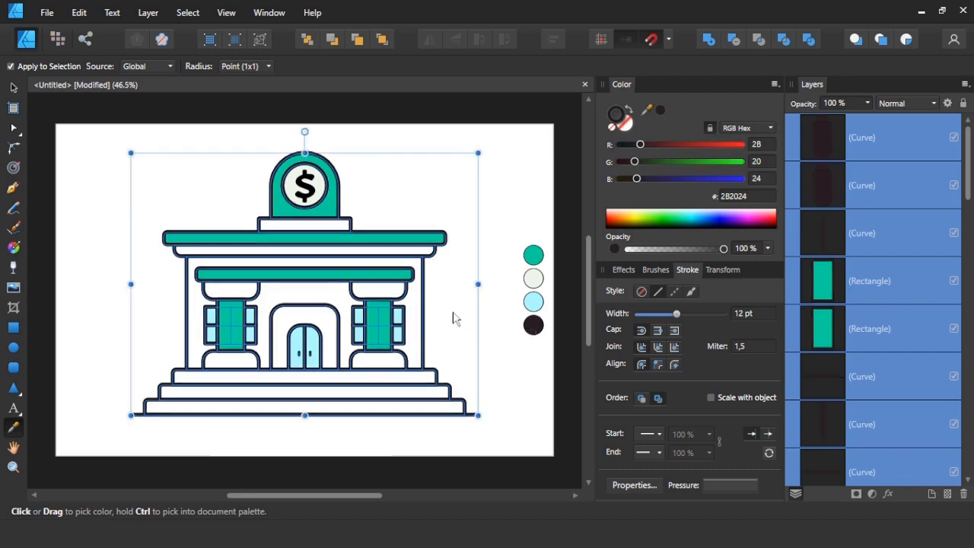
key("v")
left_click(459, 328)
mouse_move(496, 423)
left_mouse_down()
mouse_move(264, 285)
mouse_move(106, 123)
left_mouse_up()
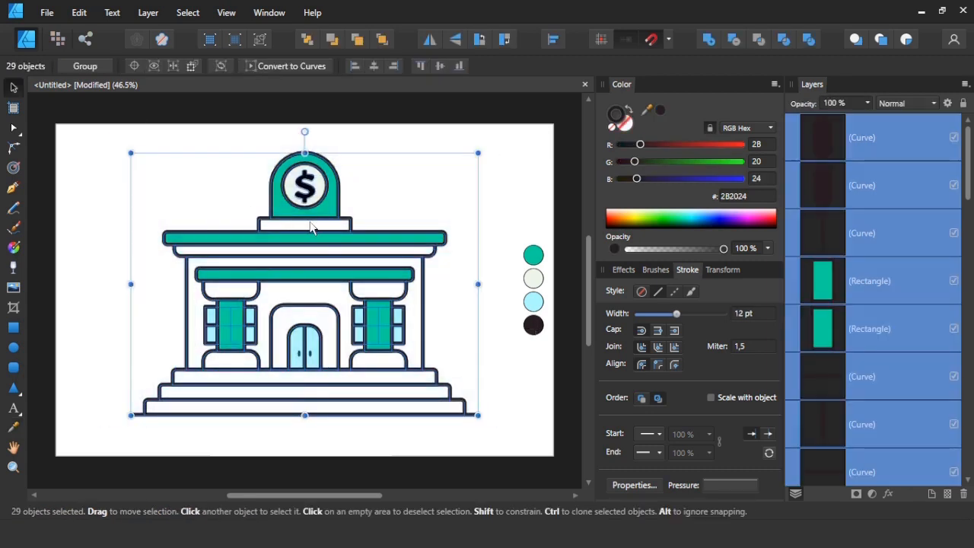
right_click(311, 225)
left_click(398, 202)
left_click(504, 145)
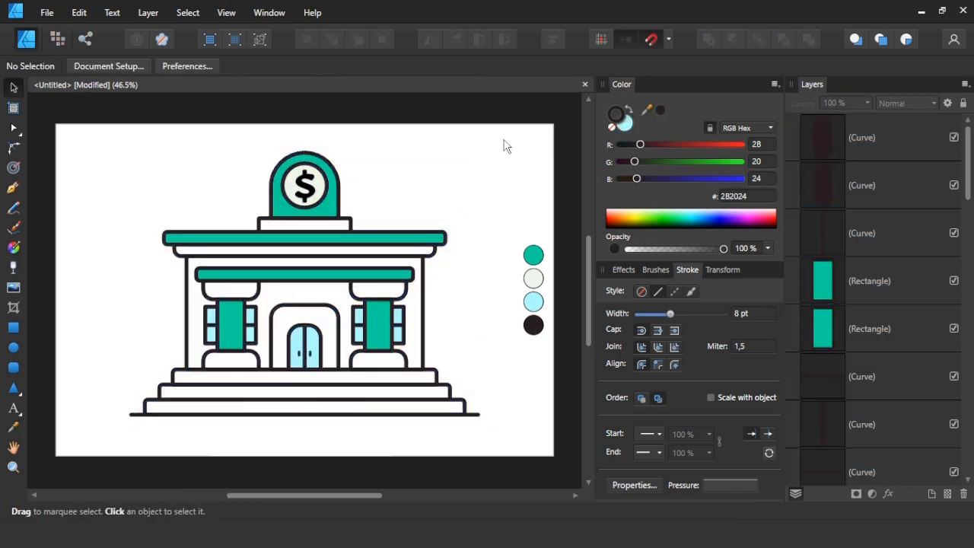
Delete the four palette circles beside the bank and group all the bank's objects.
left_click_drag(498, 212, 561, 355)
key("Delete")
left_click_drag(521, 430, 103, 151)
right_click(177, 161)
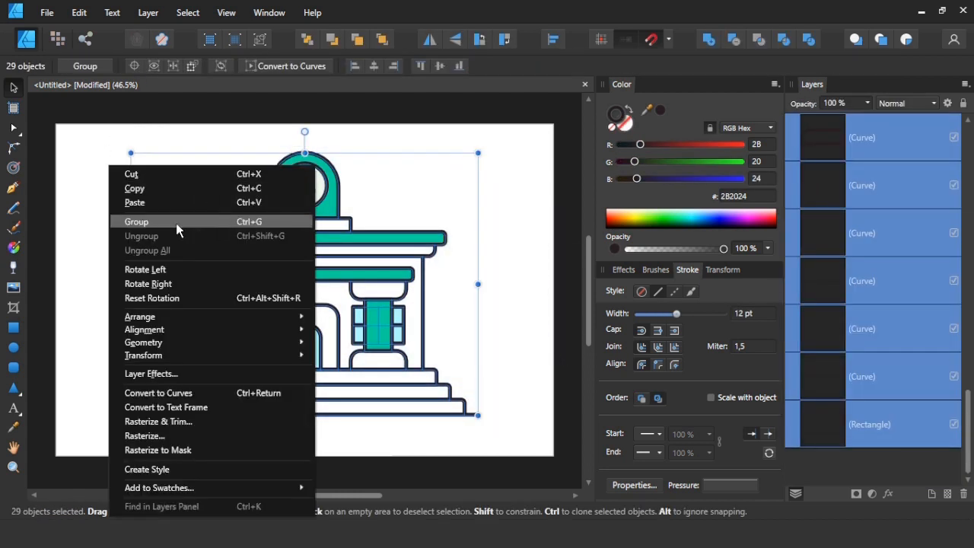
left_click(176, 223)
Scale the bank group proportionally to 1000 pt wide, reduce it to 900 pt, and centre it horizontally and vertically on the page.
left_click(580, 67)
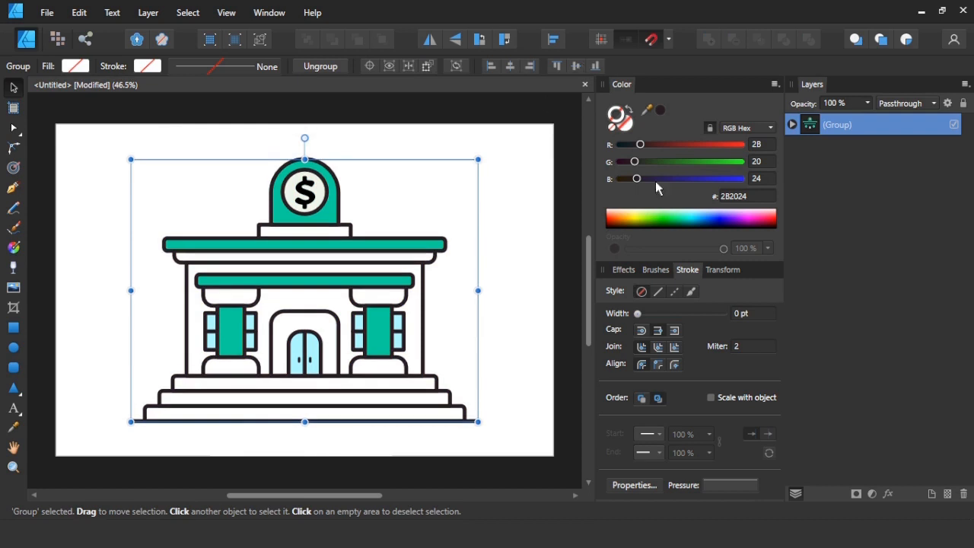
left_click(719, 270)
left_click(742, 293)
type("1000")
key("Return")
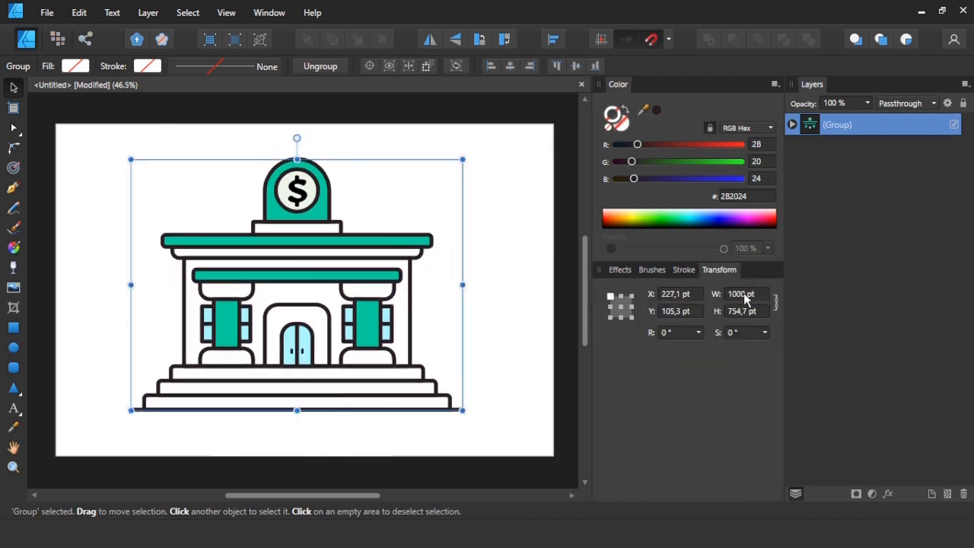
type("900")
key("Return")
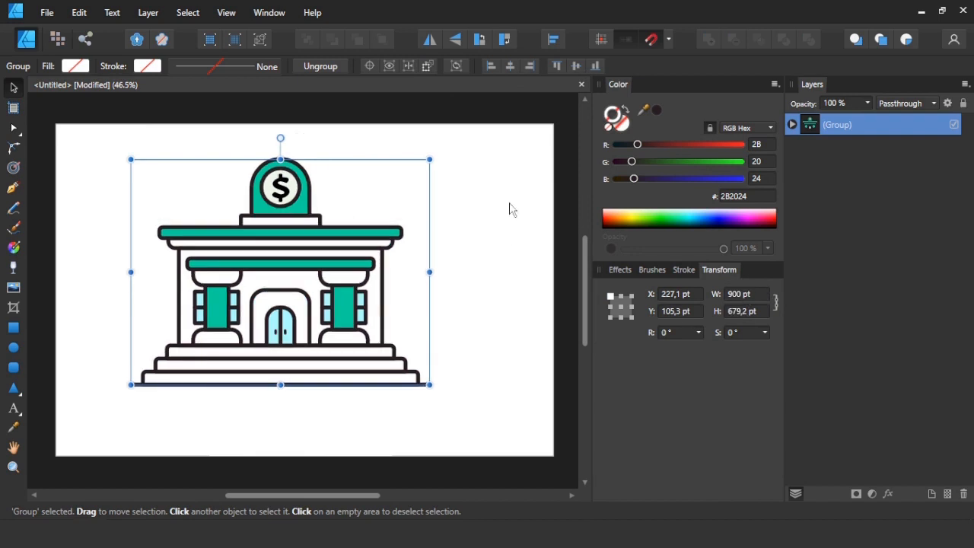
left_click(510, 67)
left_click(576, 67)
left_click(485, 227)
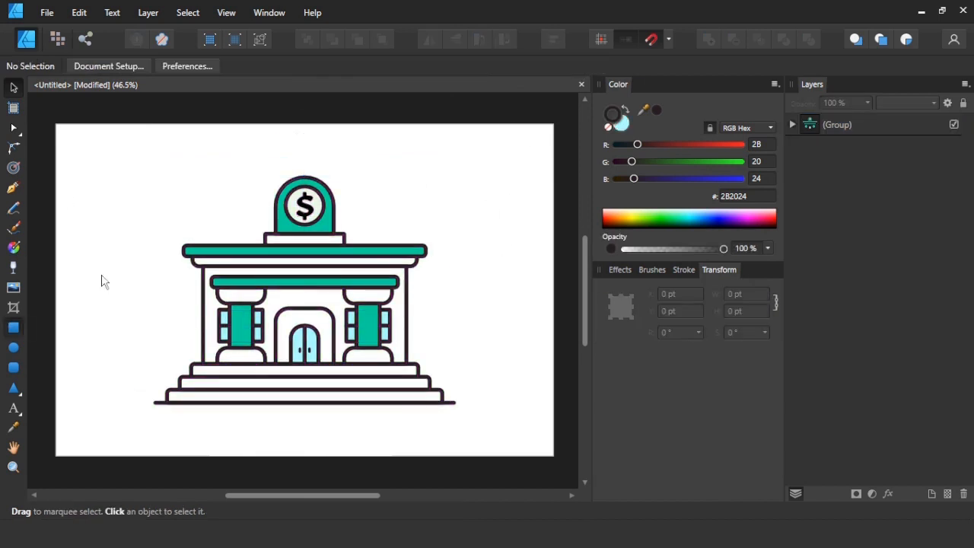
Draw a 1500 × 1000 pt rectangle covering the whole page and send it behind the bank group.
left_click(21, 327)
left_click_drag(56, 124, 553, 456)
right_click(343, 279)
mouse_move(326, 157)
left_click(384, 195)
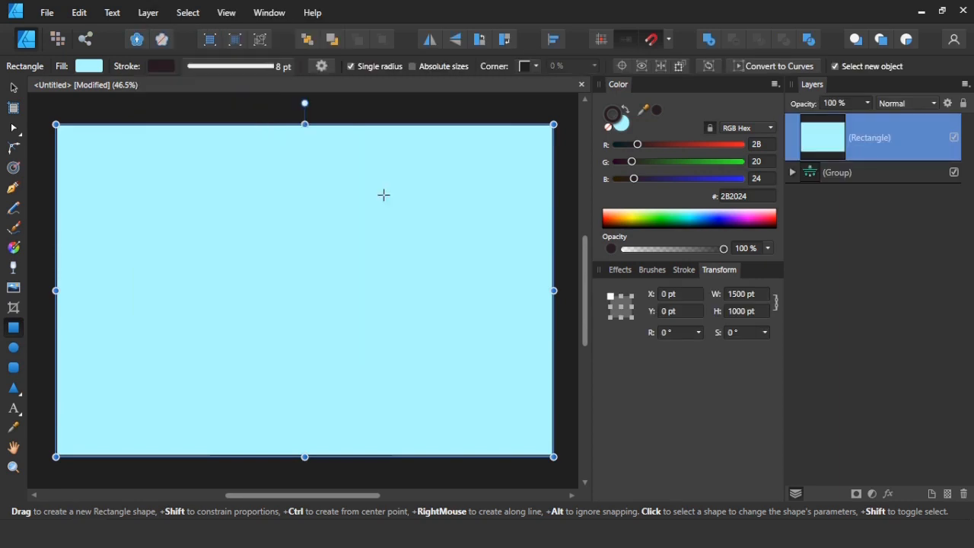
Remove the background rectangle's stroke and fill it with the teal sampled from the arch around the dollar sign.
left_click(608, 127)
left_click(621, 123)
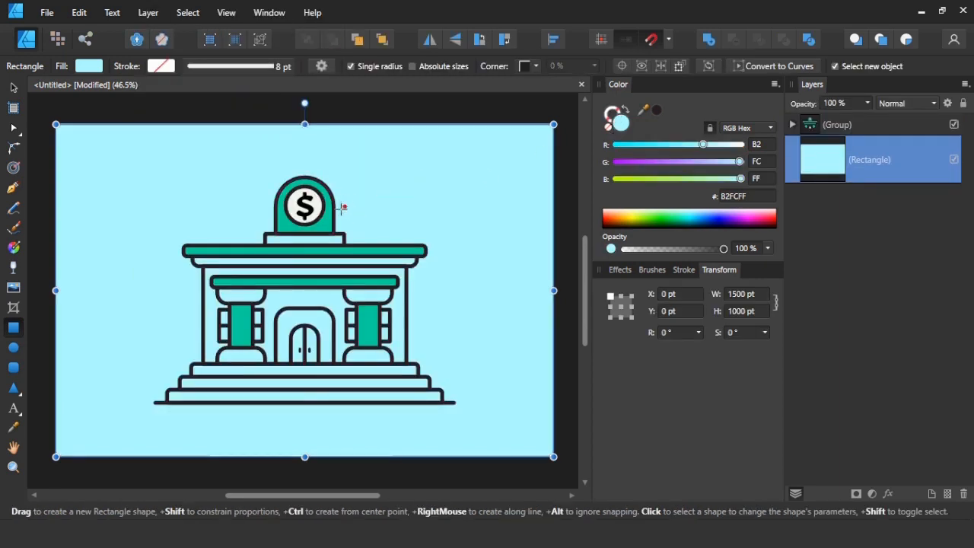
left_click(329, 206)
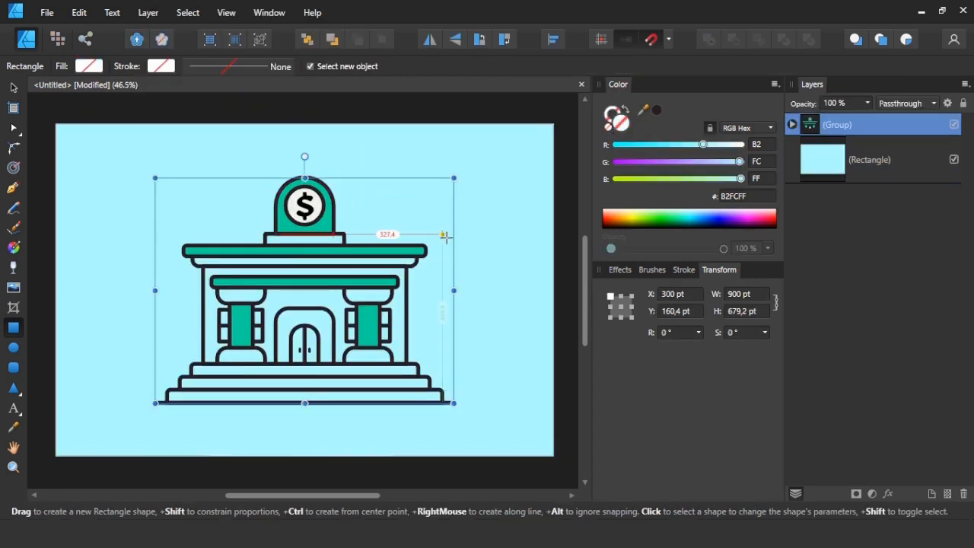
left_click(494, 216)
left_click(13, 427)
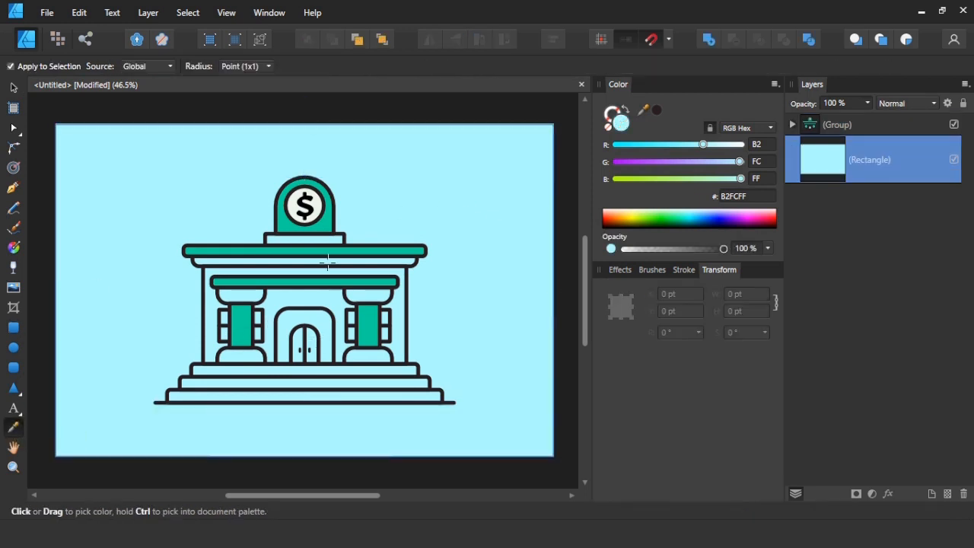
left_click(325, 223)
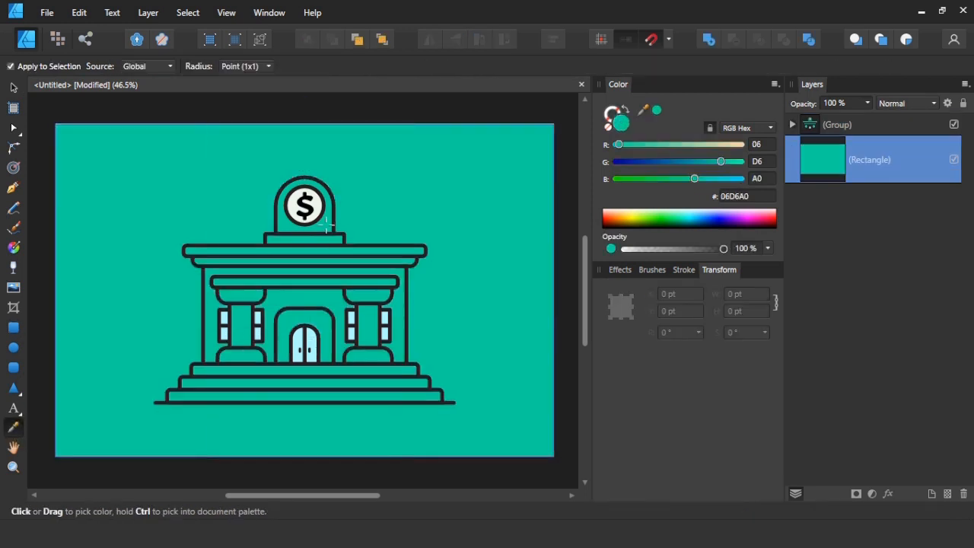
left_click(13, 88)
left_click(92, 115)
Toggle the background rectangle's visibility to compare the bank with and without it.
left_click(954, 160)
left_click(954, 159)
left_click(953, 160)
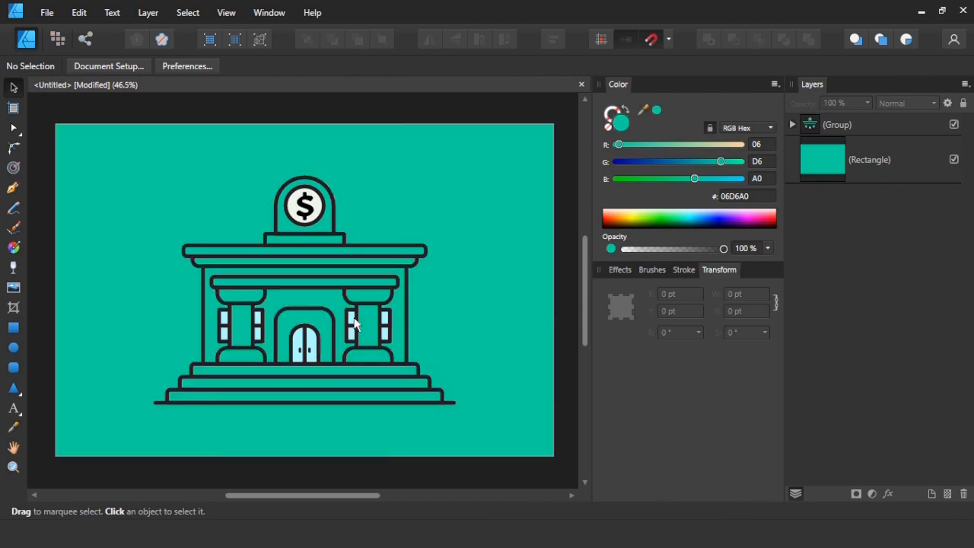
Ungroup the bank's objects and lock the teal background rectangle.
scroll(314, 313, "up", 2)
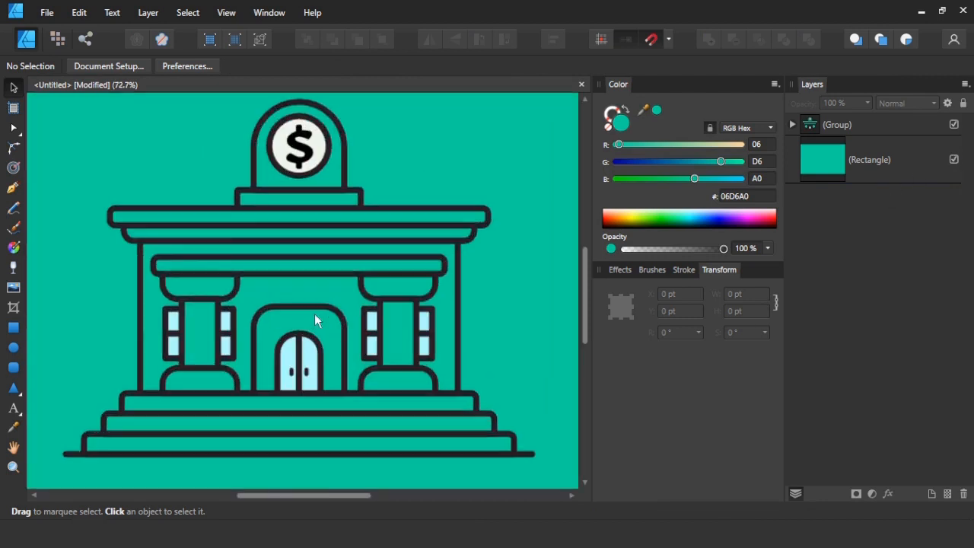
left_click(344, 161)
right_click(344, 161)
left_click(170, 230)
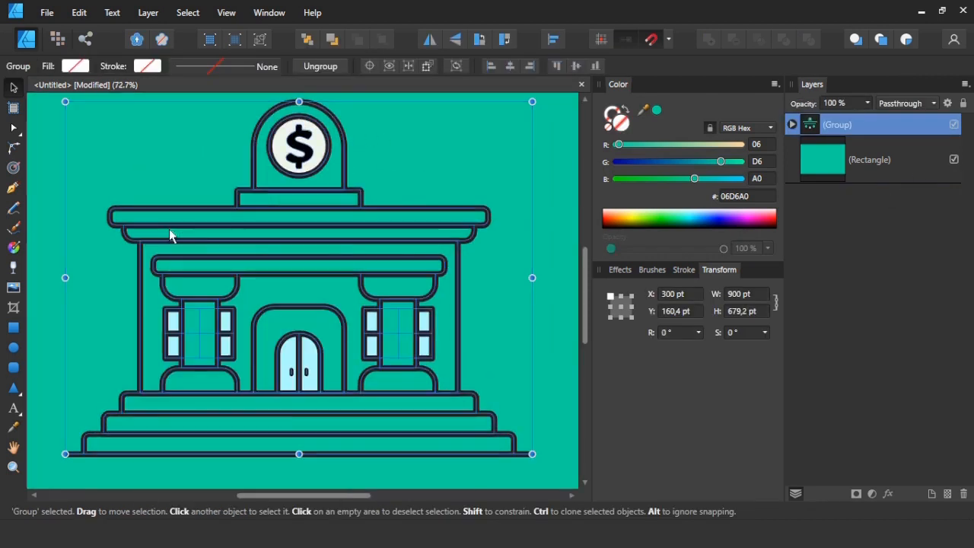
left_click(555, 264)
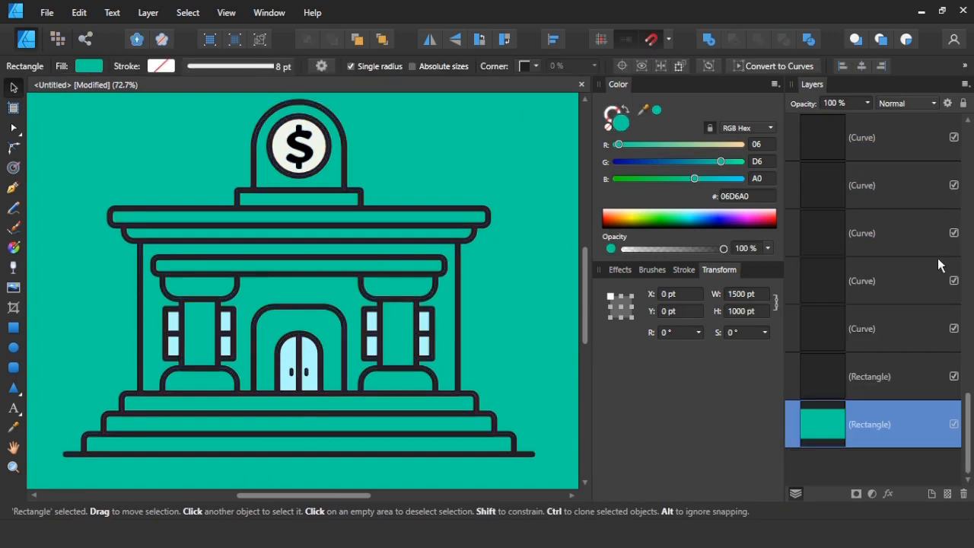
left_click(963, 106)
Fill the large wall rectangle behind the columns and door with white, FFFFFF.
left_click(459, 287)
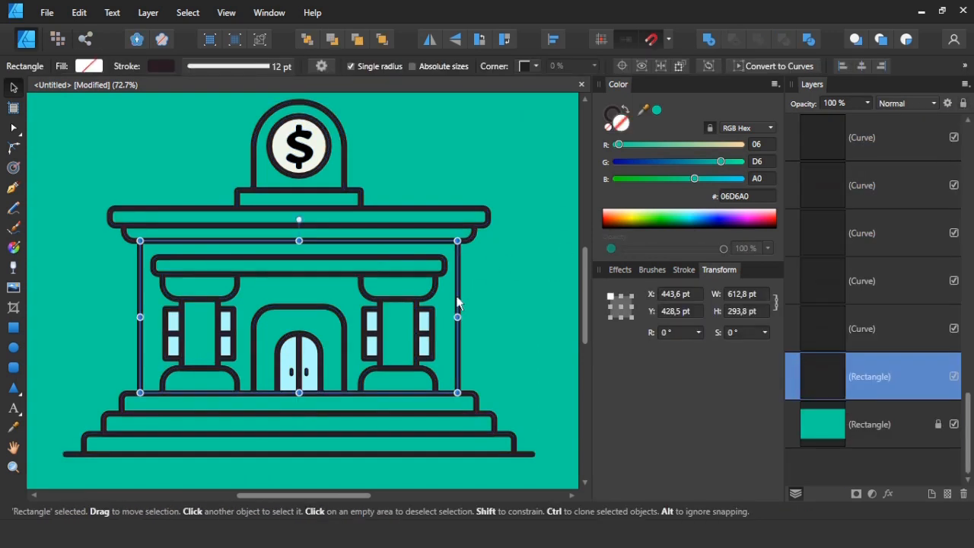
left_click(672, 219)
left_click_drag(672, 219, 672, 212)
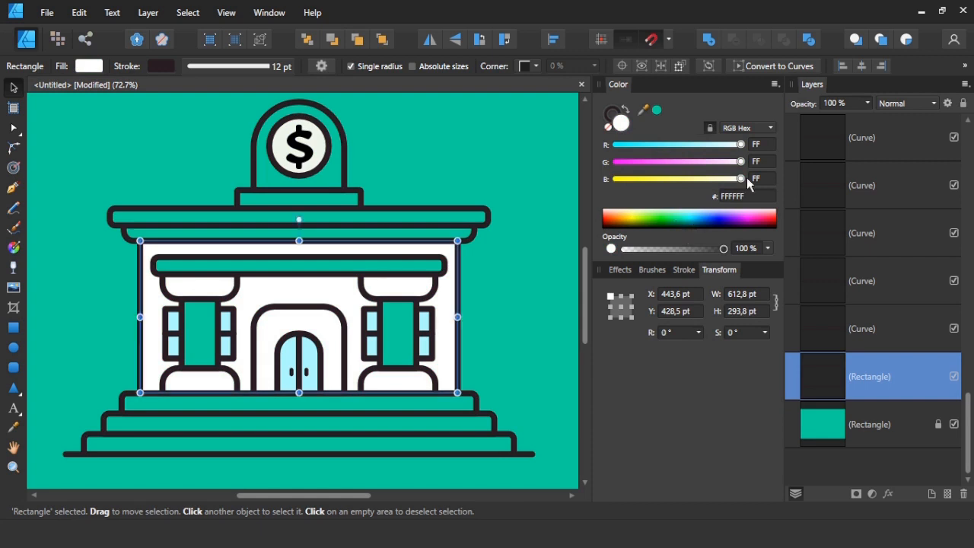
Fill the base under the dollar sign's arch, the trim below the main roof and the three front steps with white sampled from the wall.
left_click(342, 197)
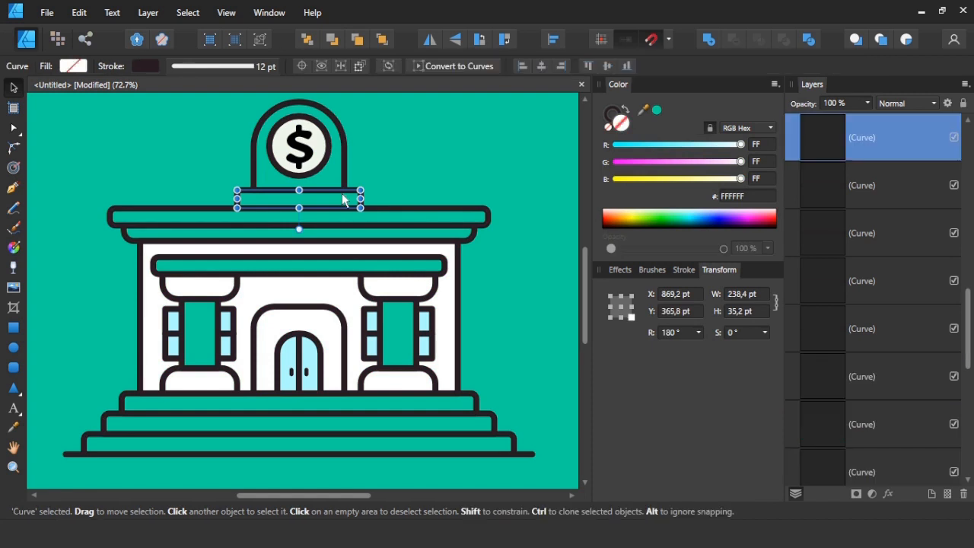
left_click(131, 237, "shift")
left_click(126, 401, "shift")
left_click(107, 420, "shift")
left_click(90, 441, "shift")
key("i")
left_click(297, 291)
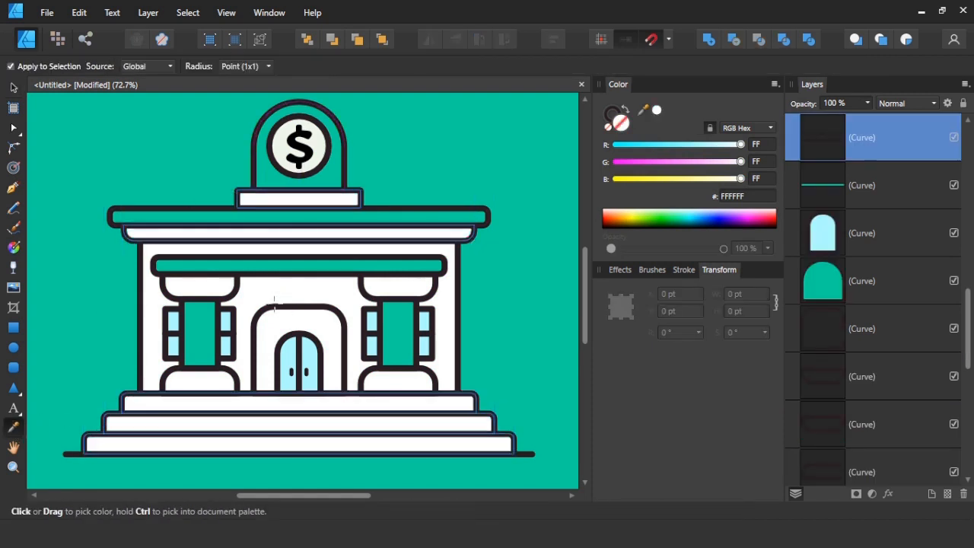
key("v")
key("ctrl+d")
Hide the interface panels and fit the page in the window to view the finished bank illustration.
scroll(78, 285, "down", 3)
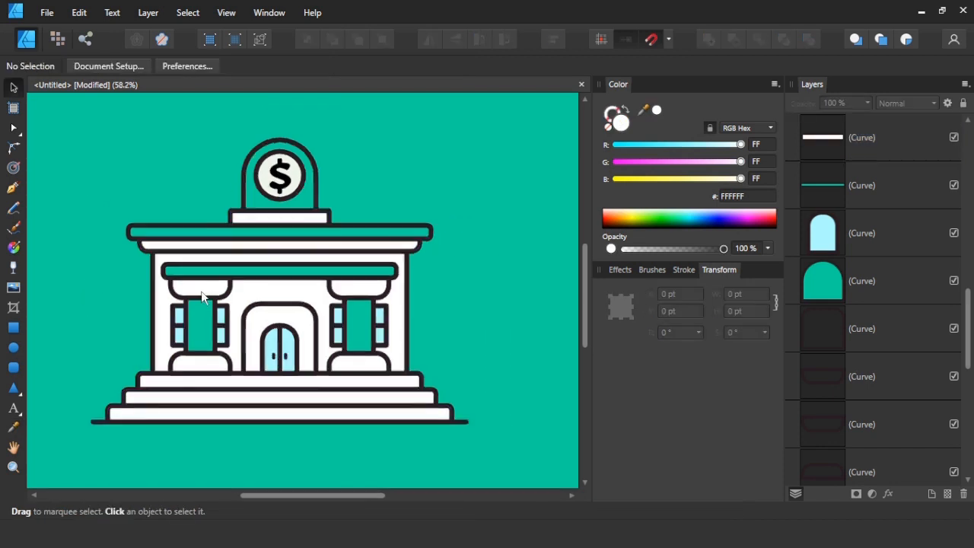
key("Tab")
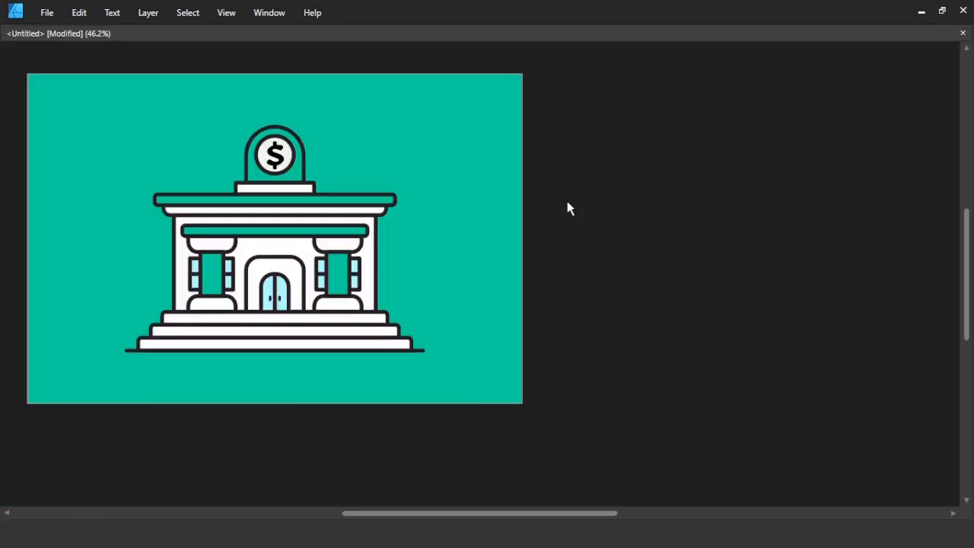
key("ctrl+0")
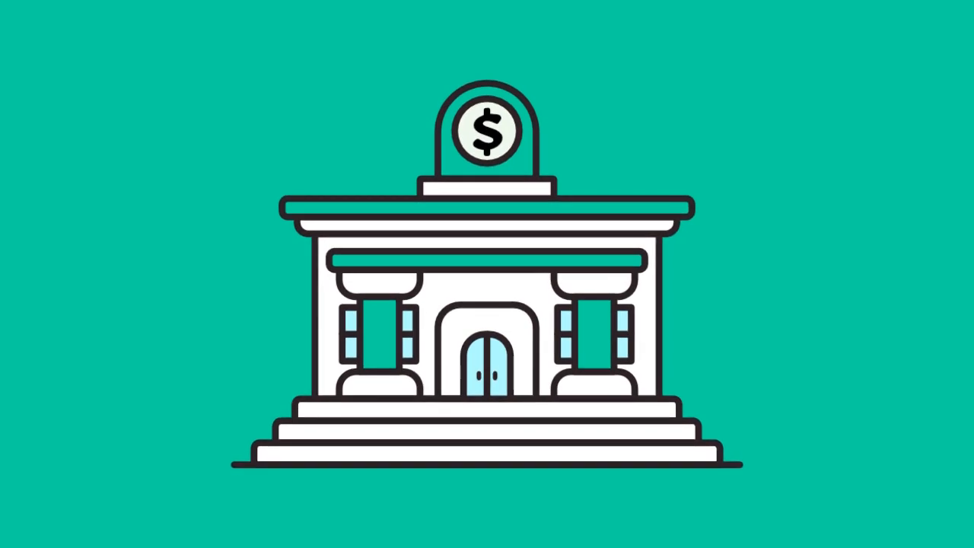